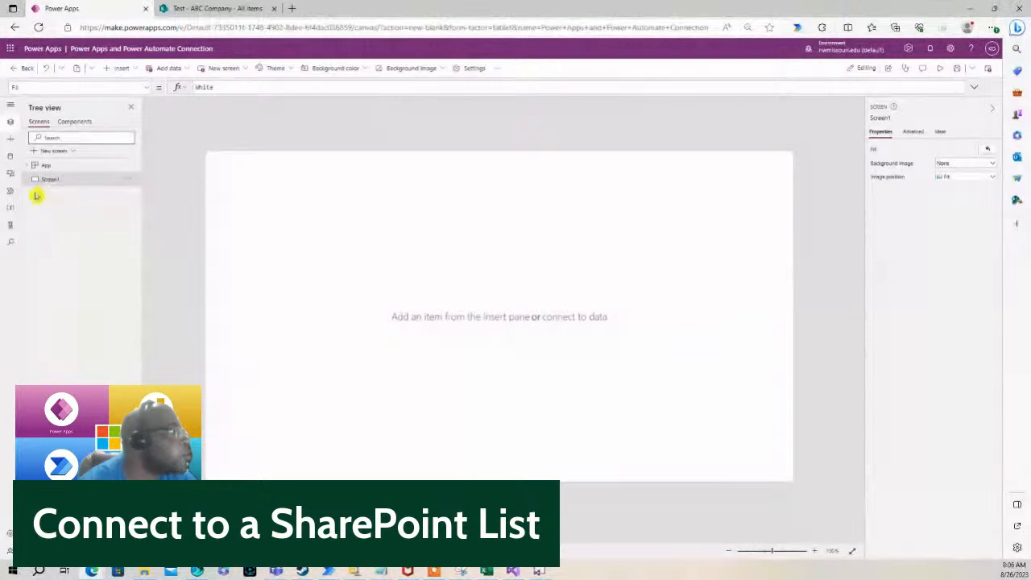
Open the app's list of data sources
left_click(12, 159)
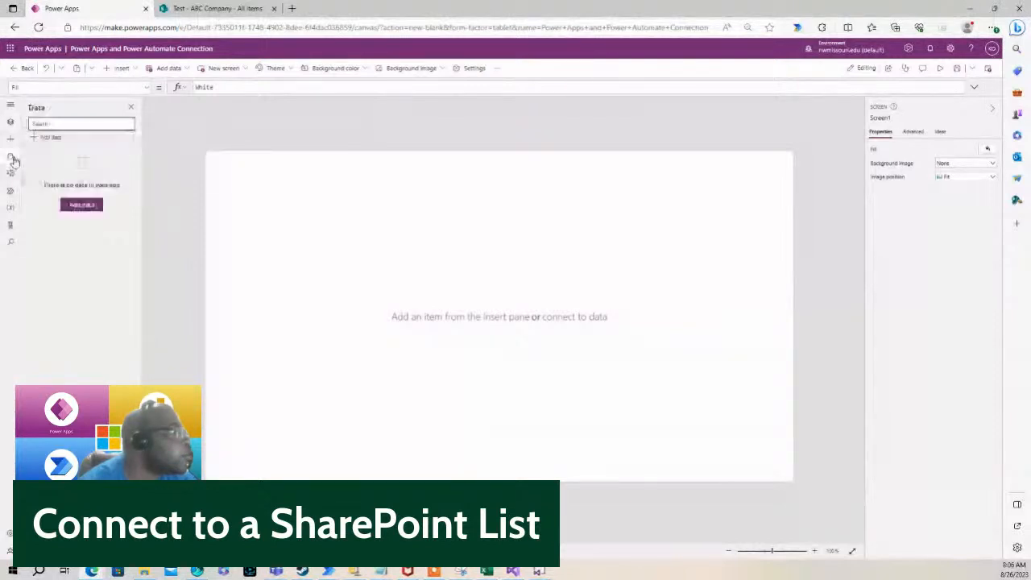
left_click(89, 208)
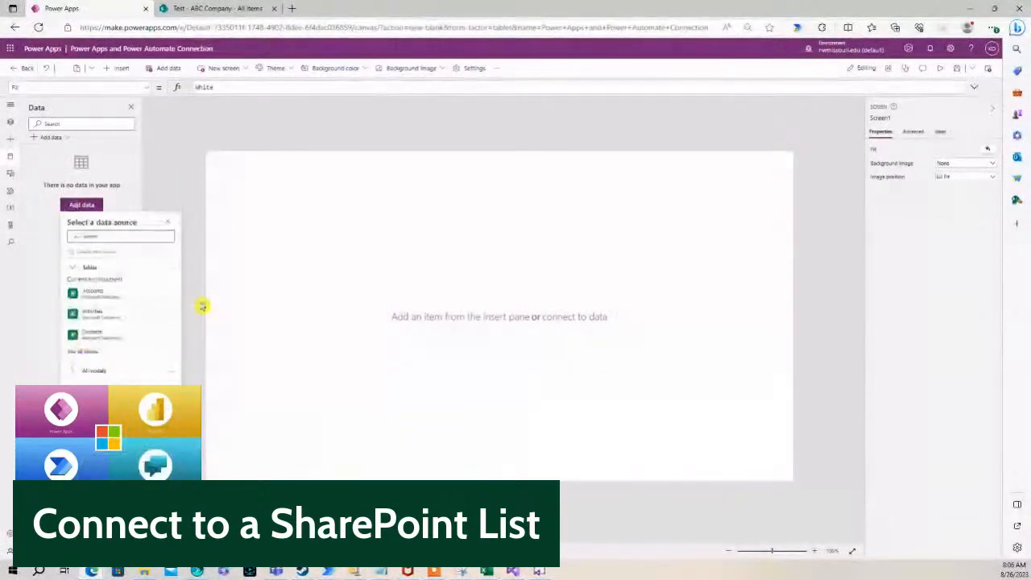
left_click_drag(177, 279, 175, 379)
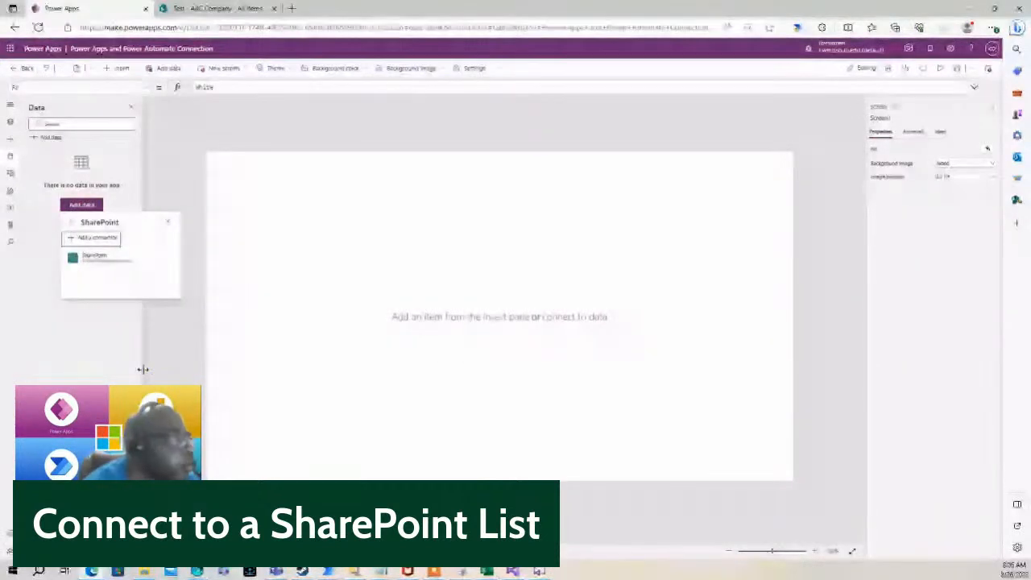
left_click(103, 257)
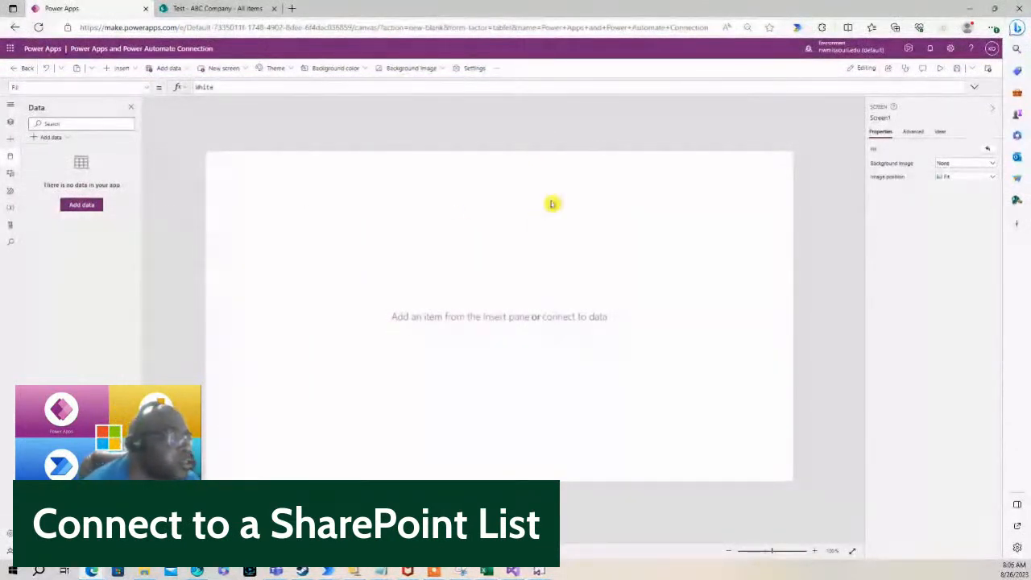
Connect the app to the Test site's ABC Company list through the existing SharePoint connection, and view that list in SharePoint
left_click(82, 205)
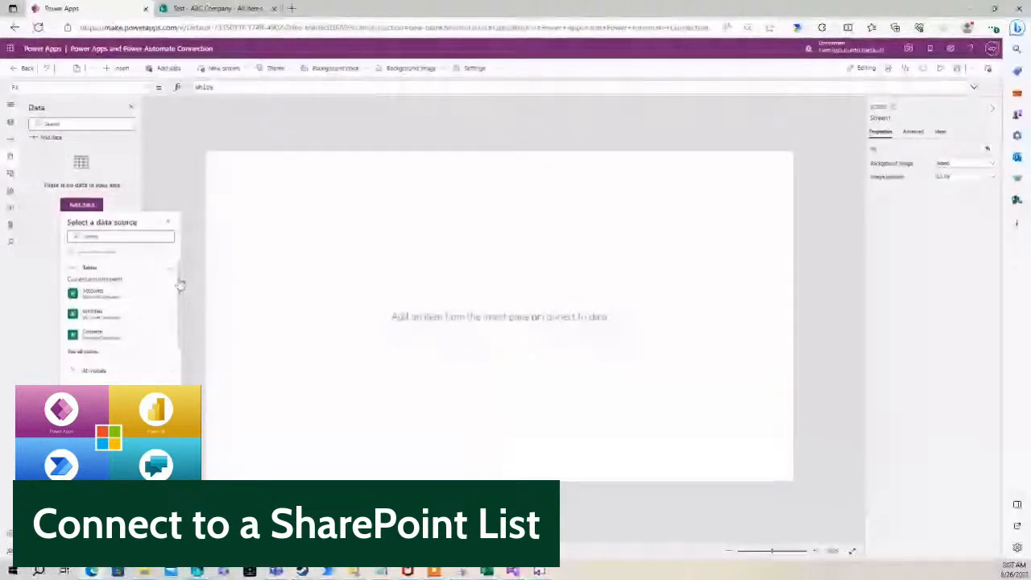
scroll(181, 285, "down", 5)
left_click(136, 367)
left_click(118, 261)
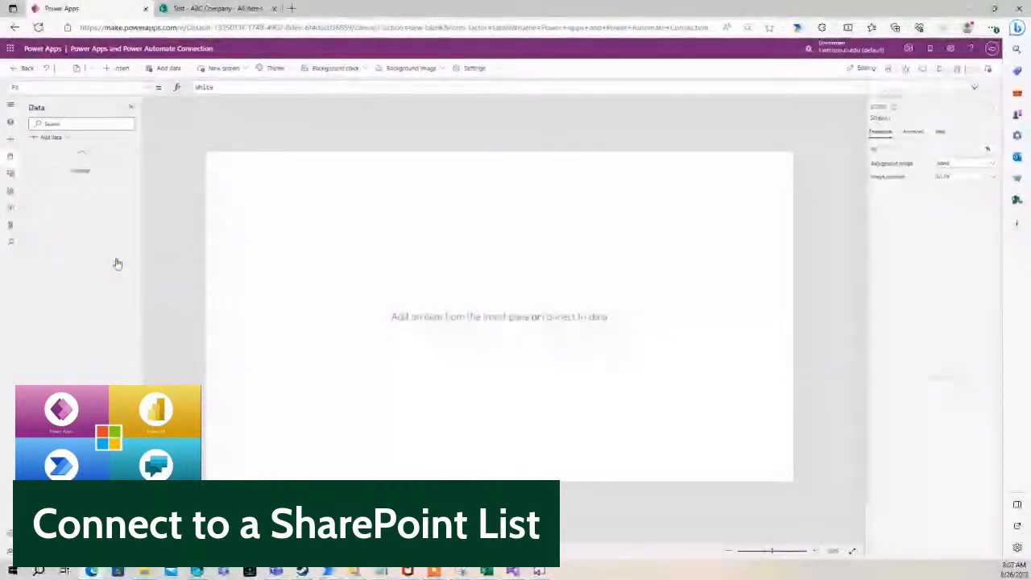
left_click(910, 210)
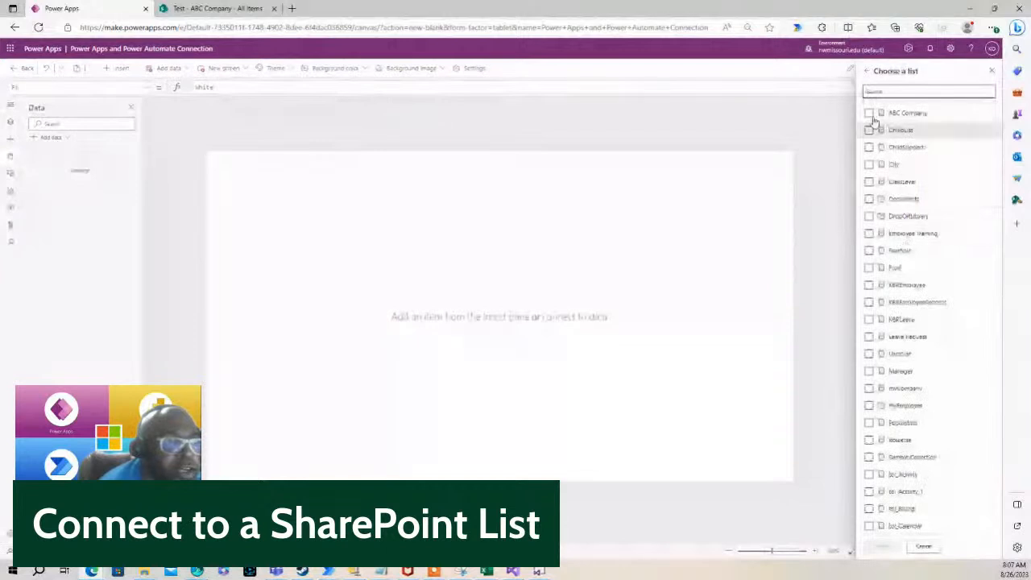
left_click(908, 117)
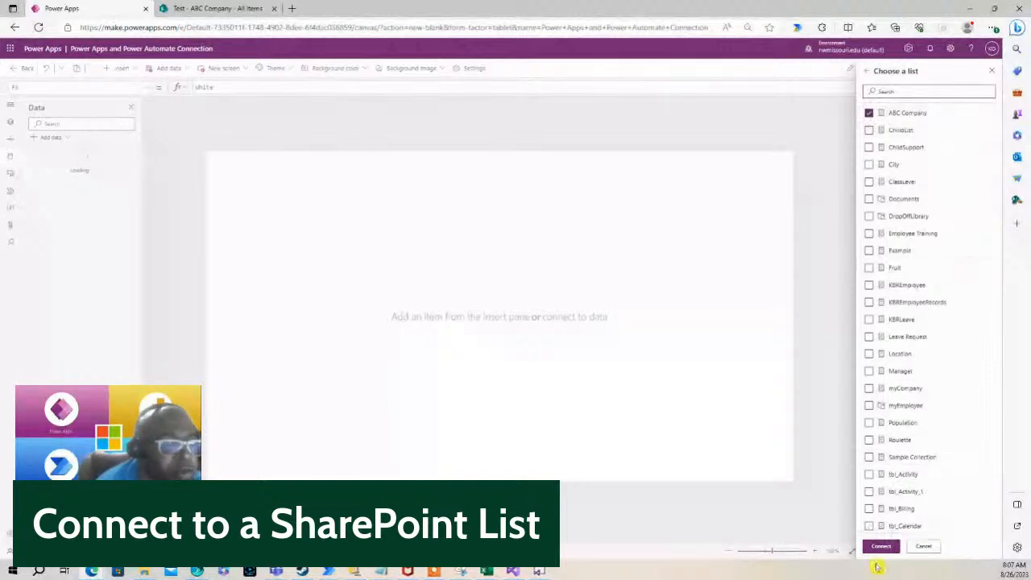
left_click(880, 547)
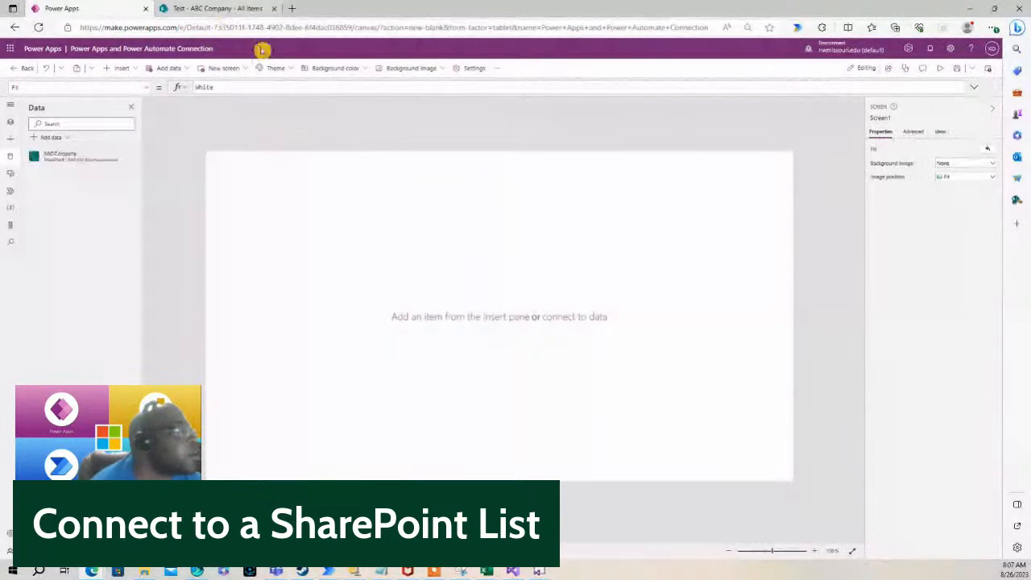
left_click(208, 8)
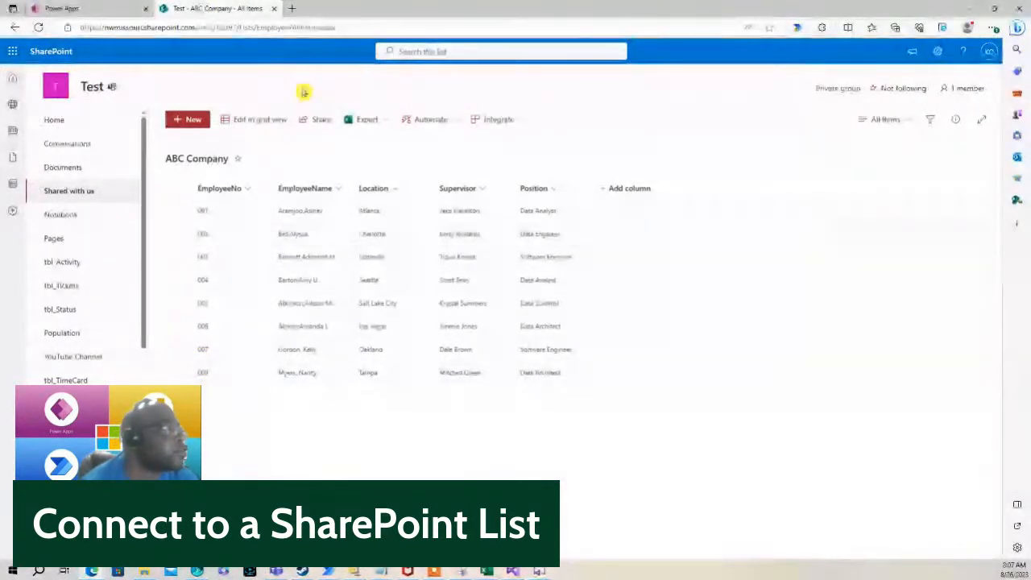
left_click(95, 7)
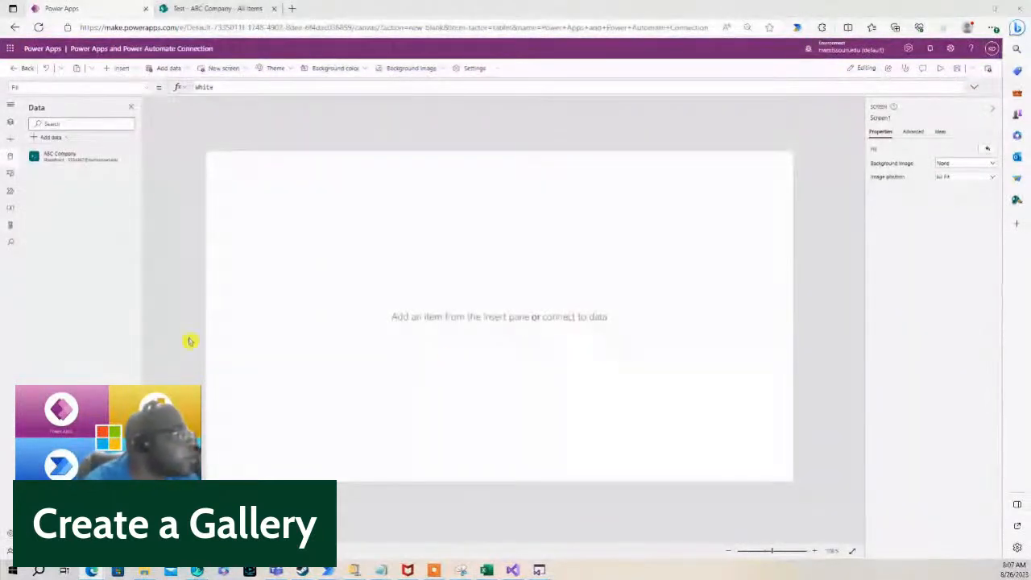
Insert a vertical gallery with ABC Company as its data source and widen it to about 940
left_click(134, 69)
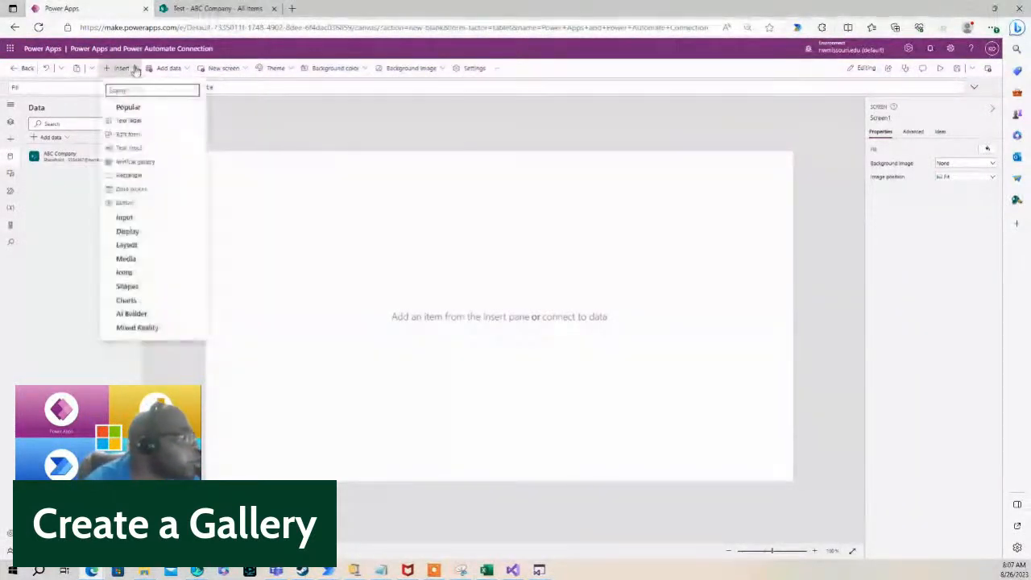
left_click(147, 162)
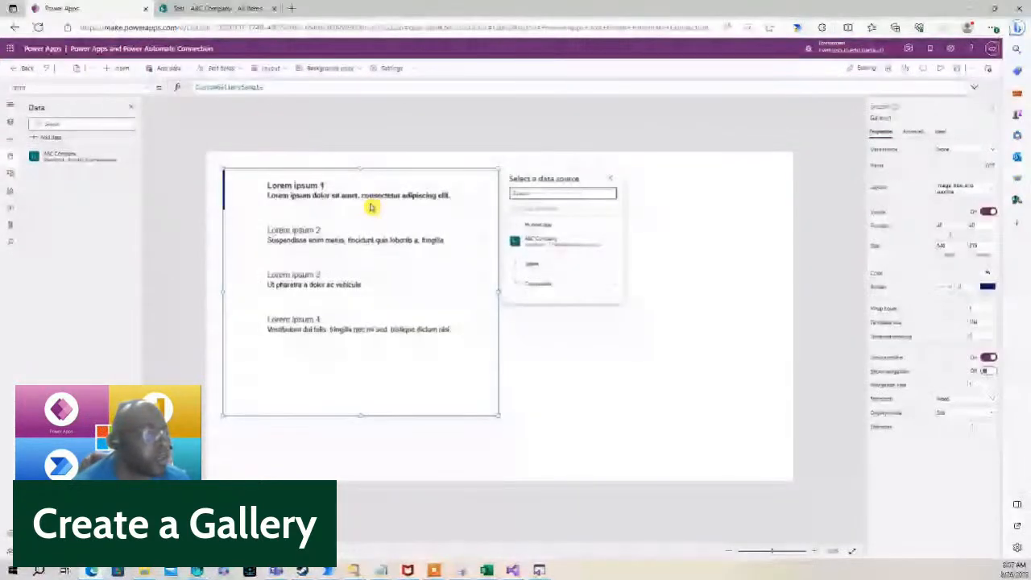
left_click(564, 240)
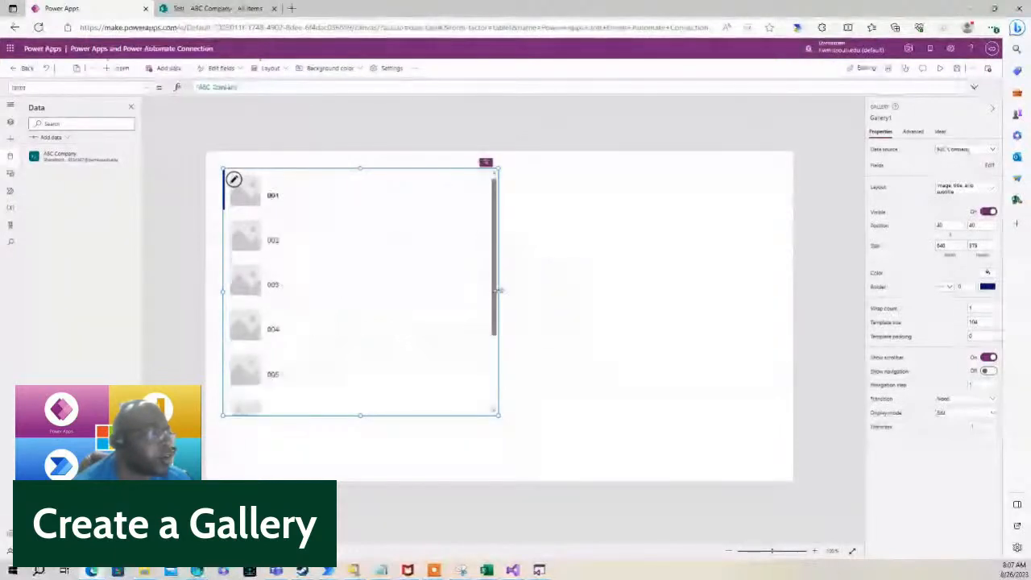
left_click_drag(500, 290, 629, 291)
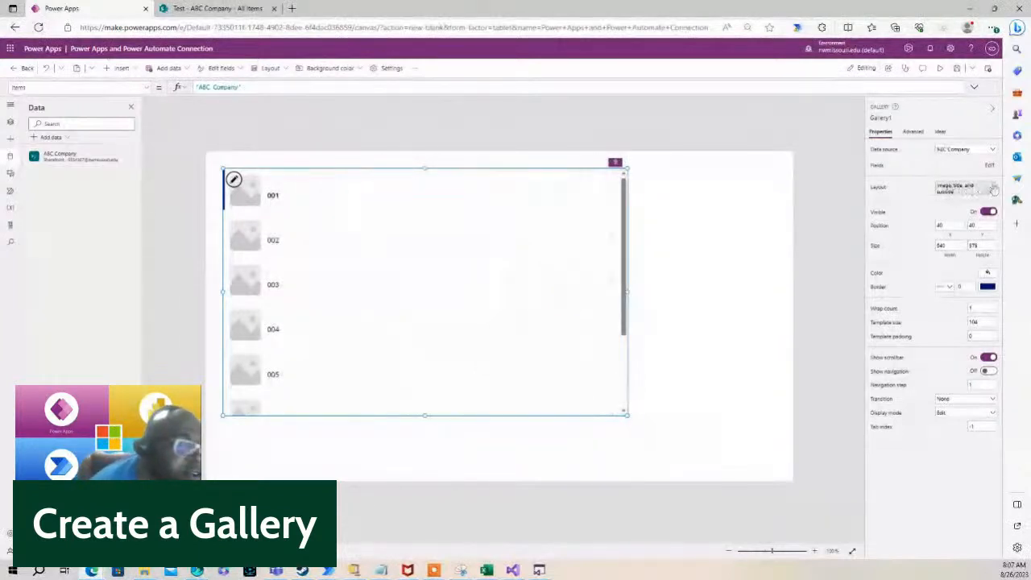
Change the gallery's layout to Title
left_click(994, 188)
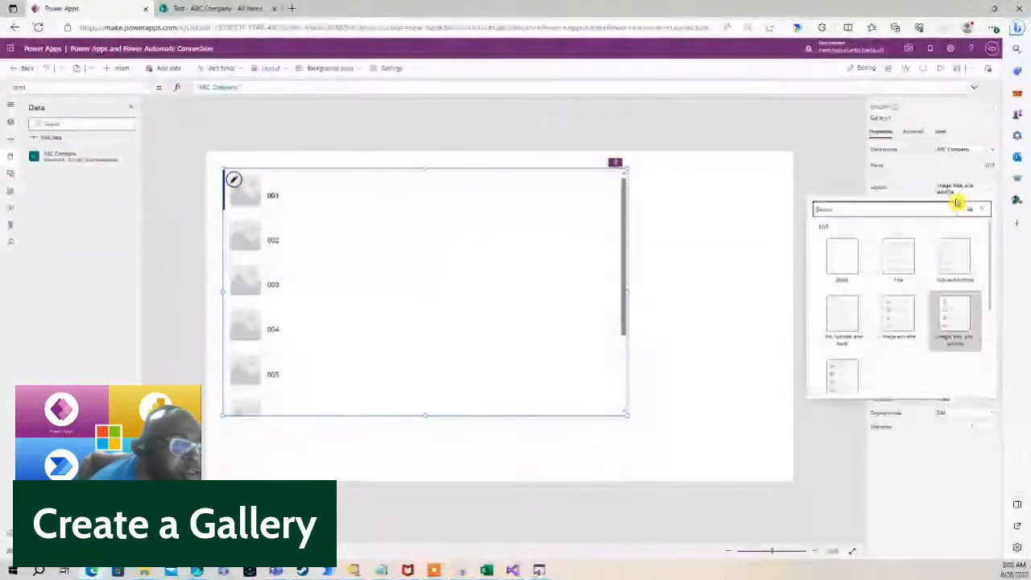
left_click(905, 264)
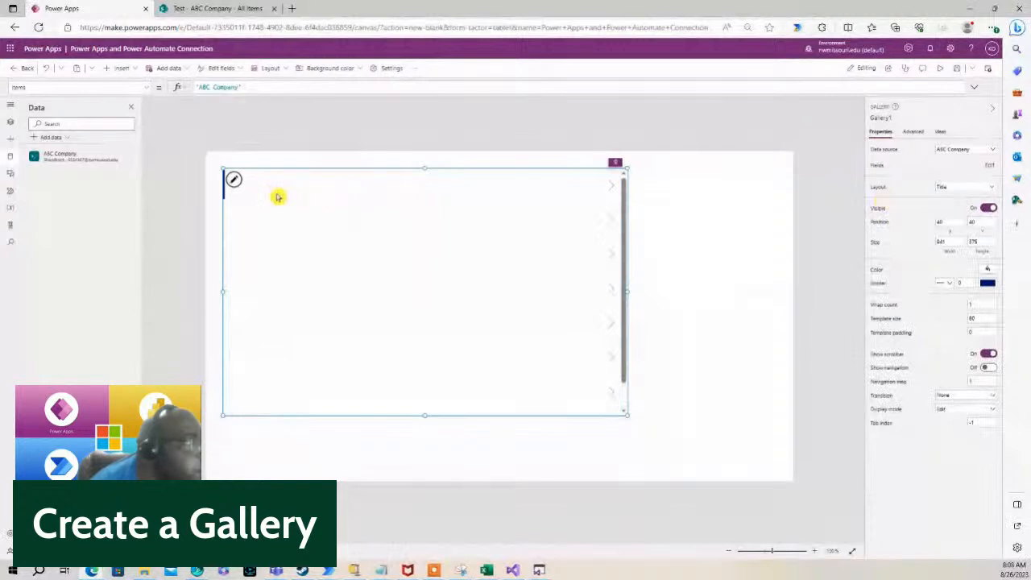
left_click(234, 180)
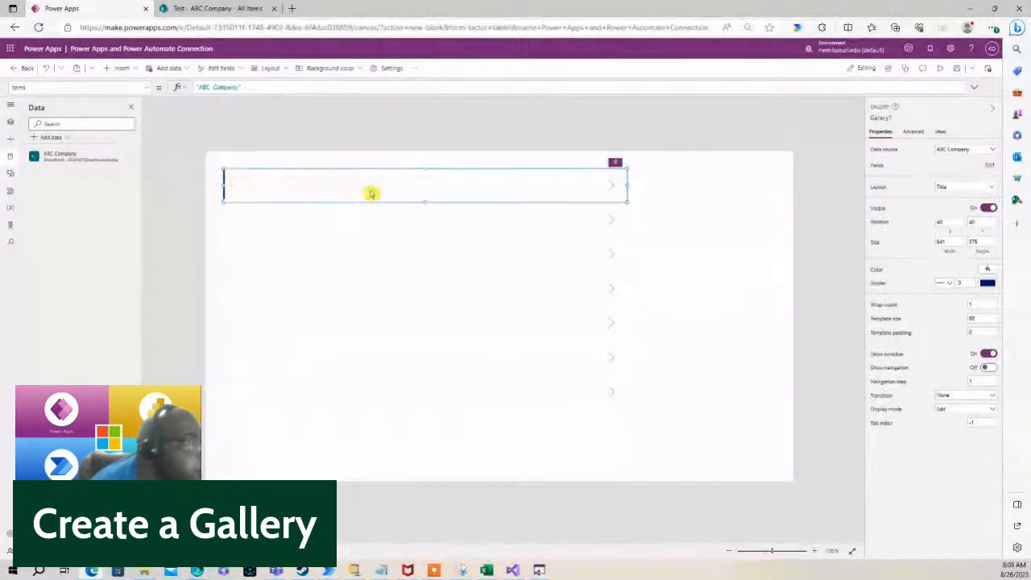
left_click(384, 227)
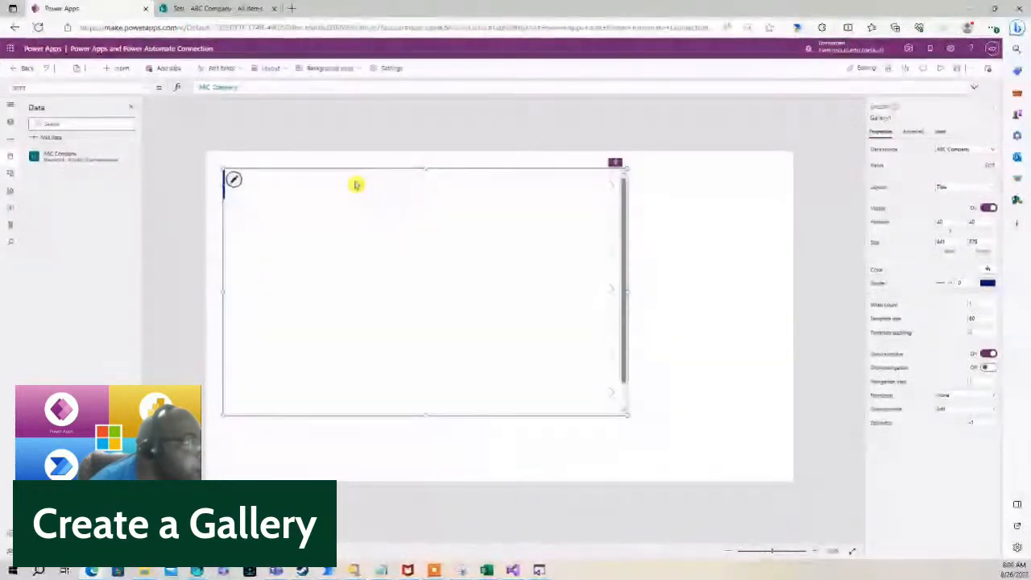
Set the Text formula of the title label in the gallery's first row to ThisItem.EmployeeName, checking the column name in the SharePoint list
left_click(357, 185)
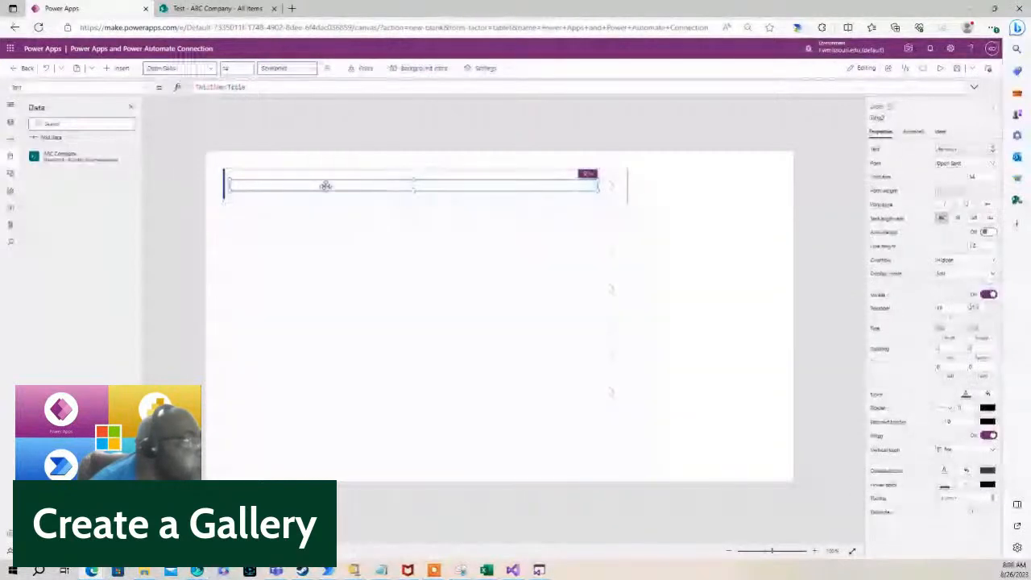
double_click(241, 86)
key("BackSpace")
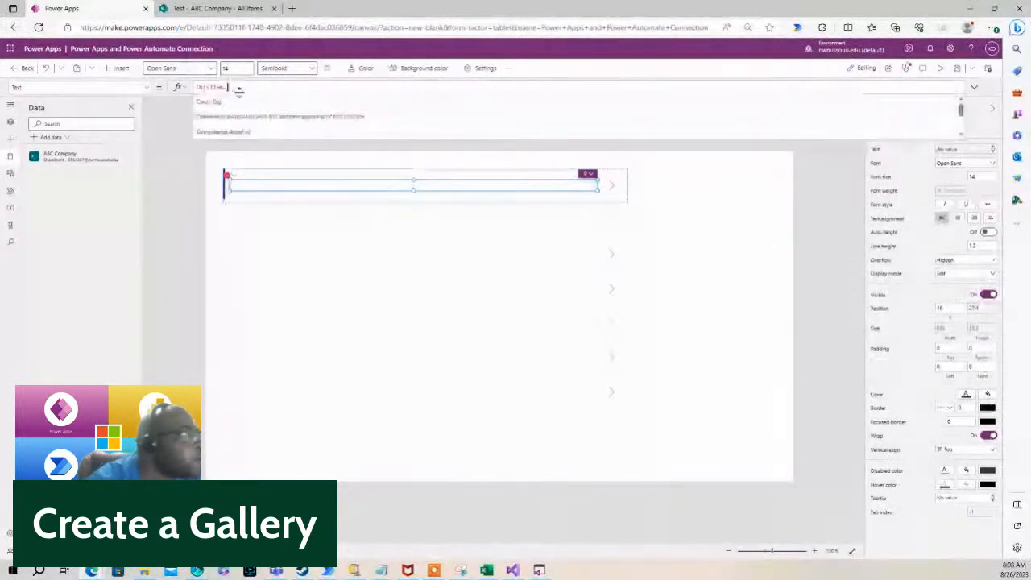
left_click(202, 8)
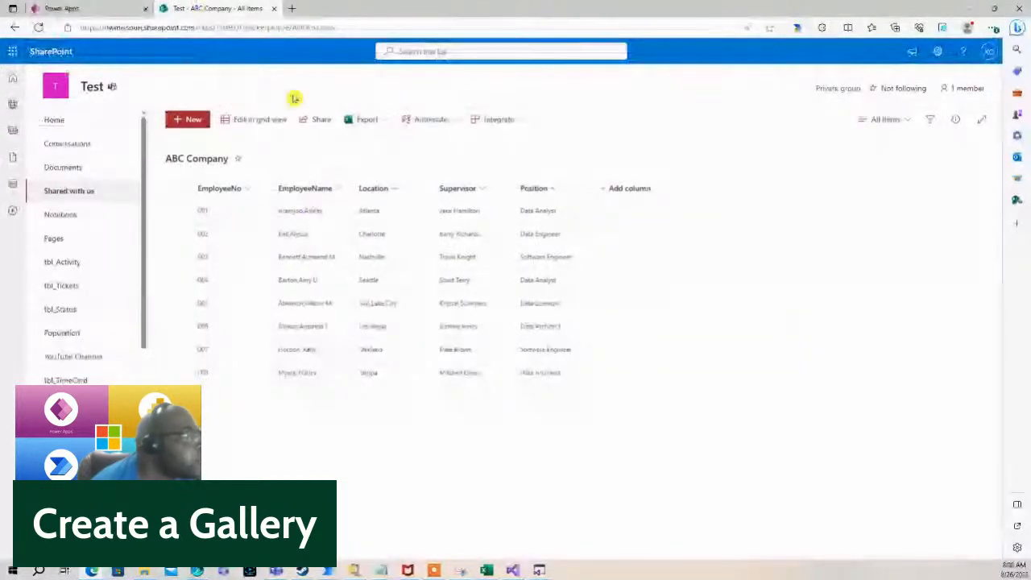
left_click(95, 8)
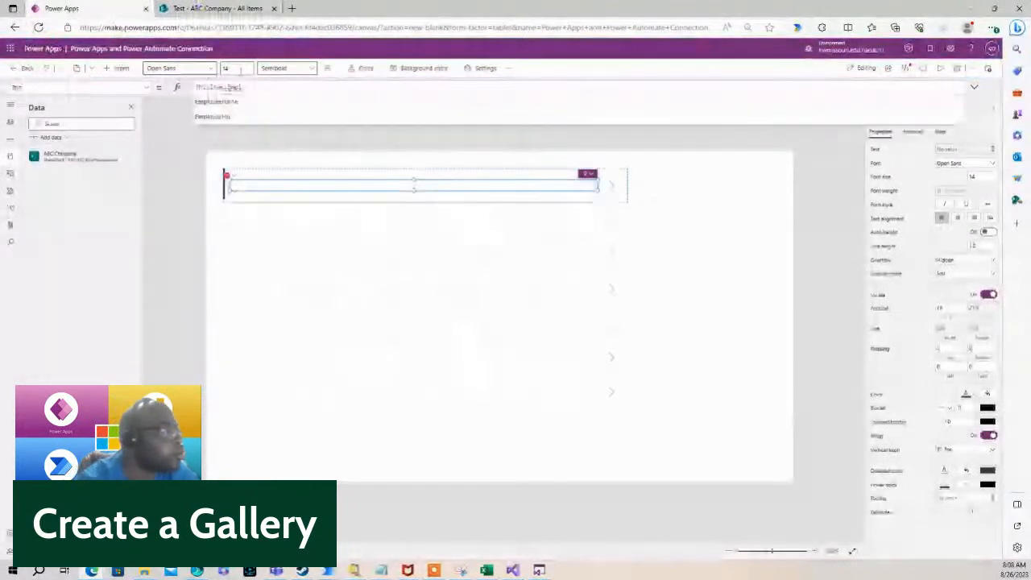
left_click(233, 102)
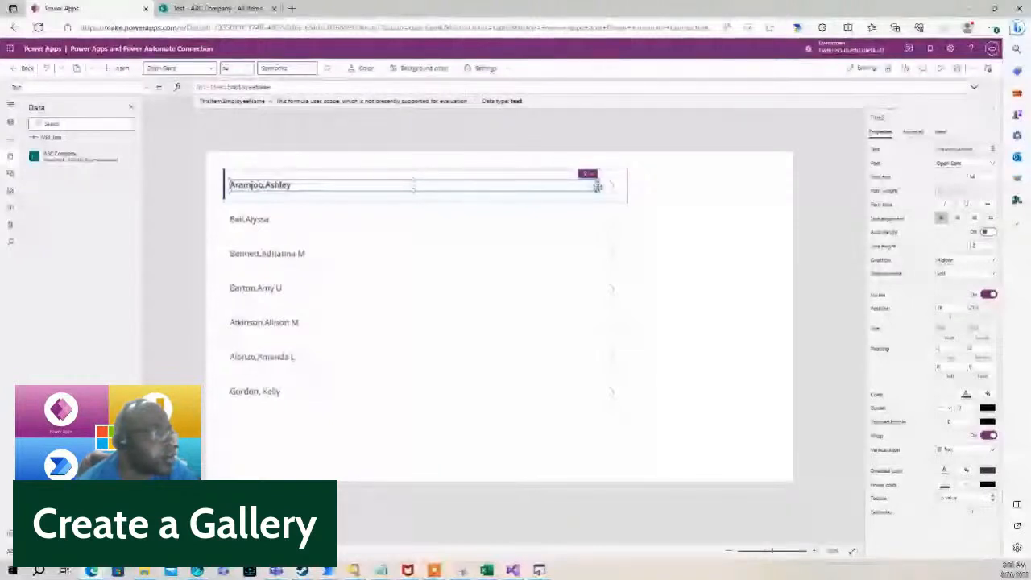
left_click(364, 190)
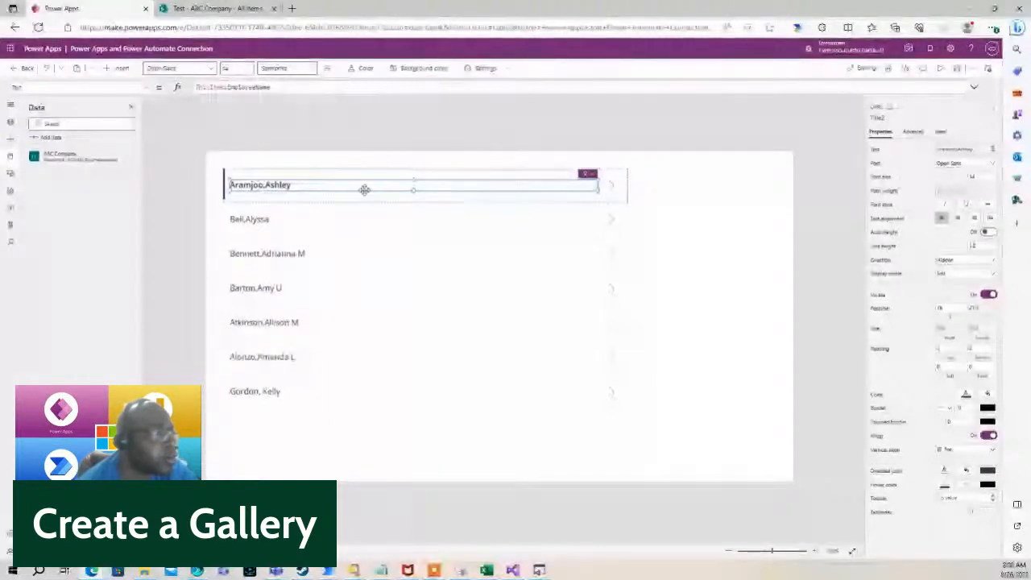
Delete the arrow icon from the gallery's row template
left_click(612, 185)
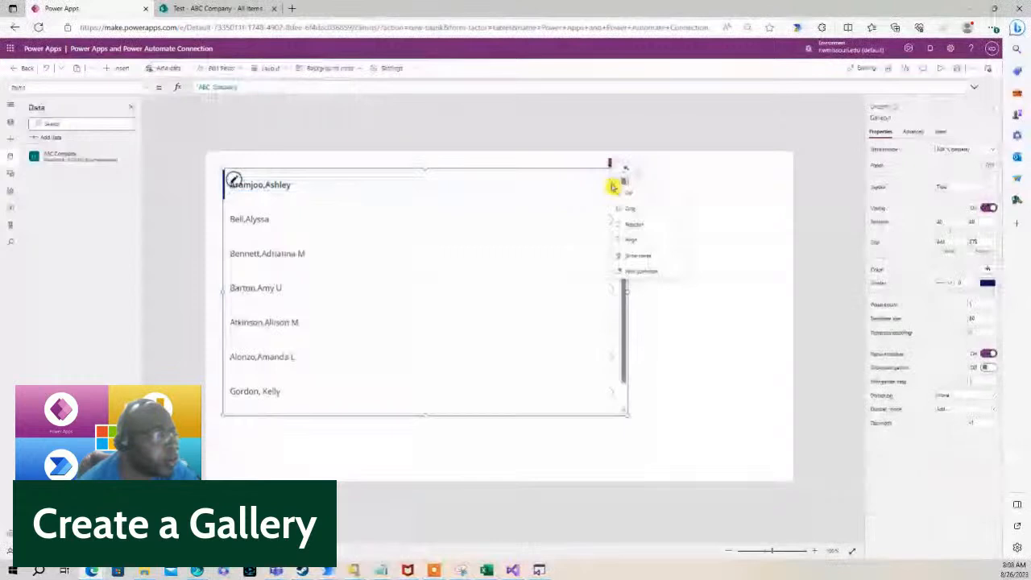
left_click(613, 185)
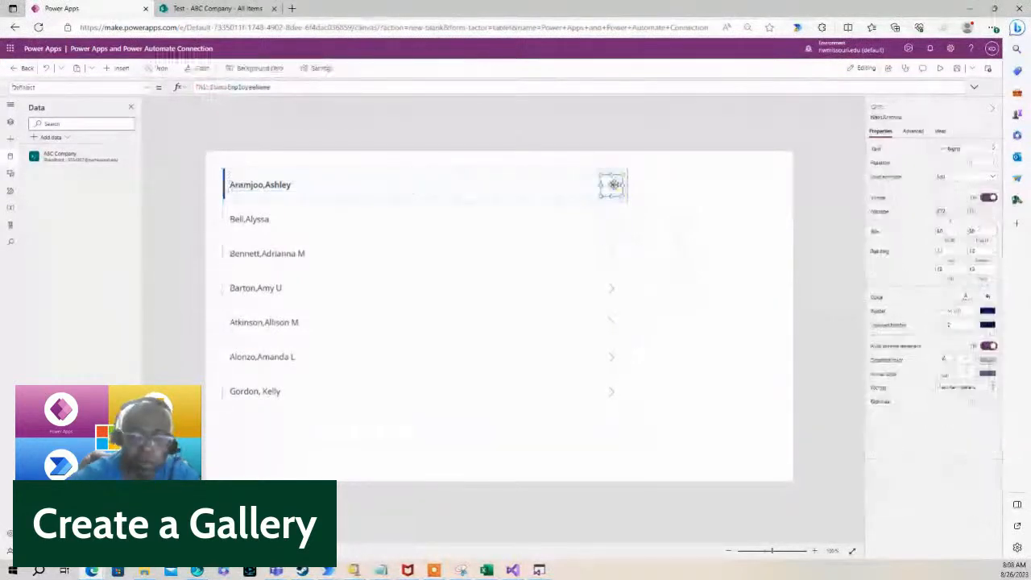
left_click(613, 184)
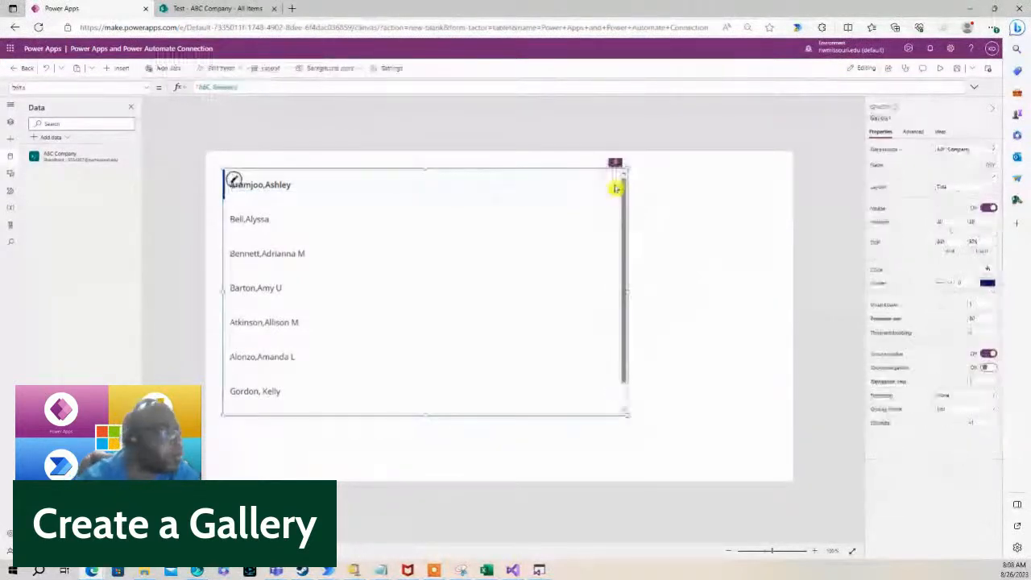
left_click(259, 187)
left_click(312, 167)
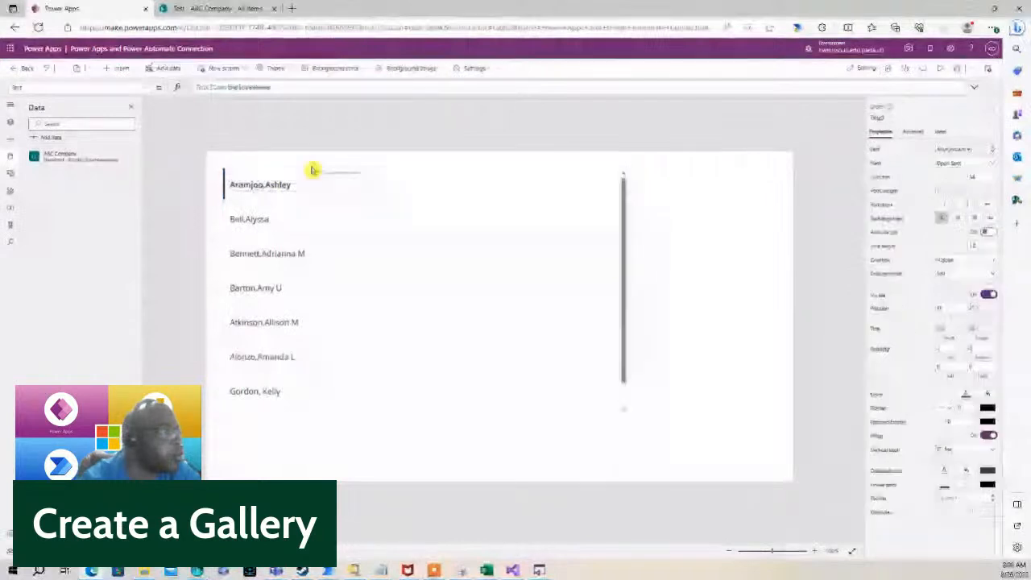
right_click(411, 277)
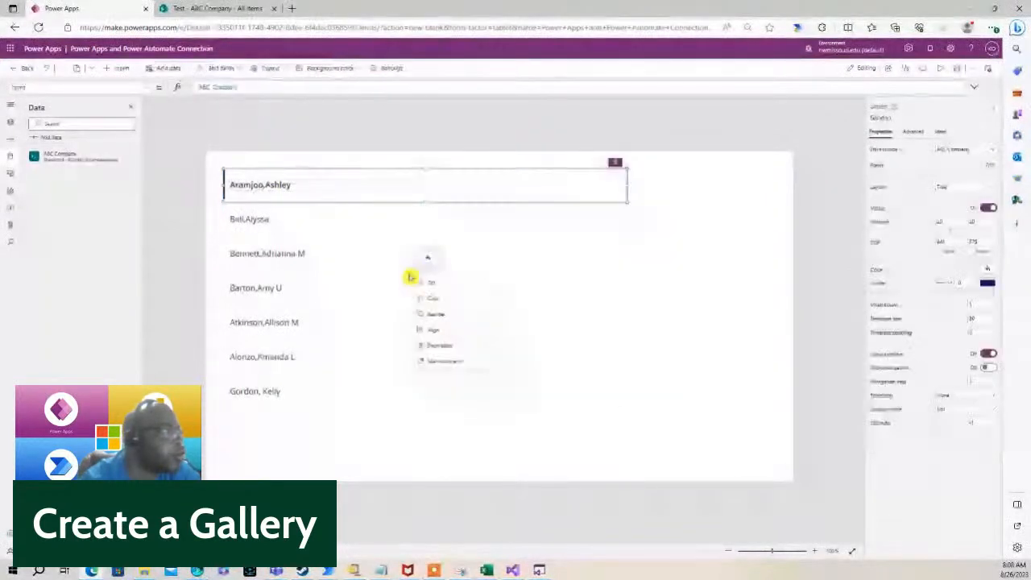
right_click(364, 253)
left_click(220, 235)
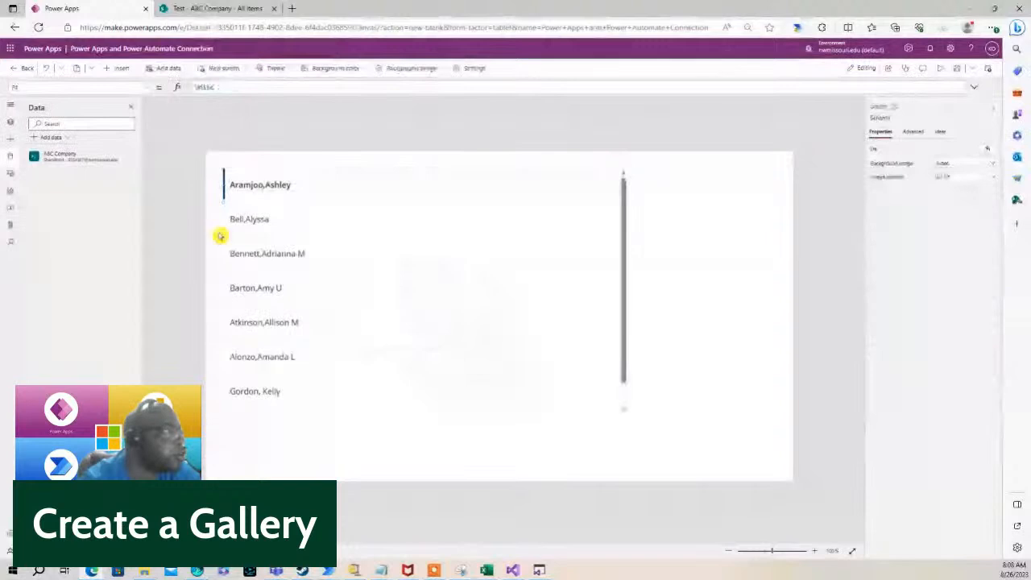
right_click(378, 364)
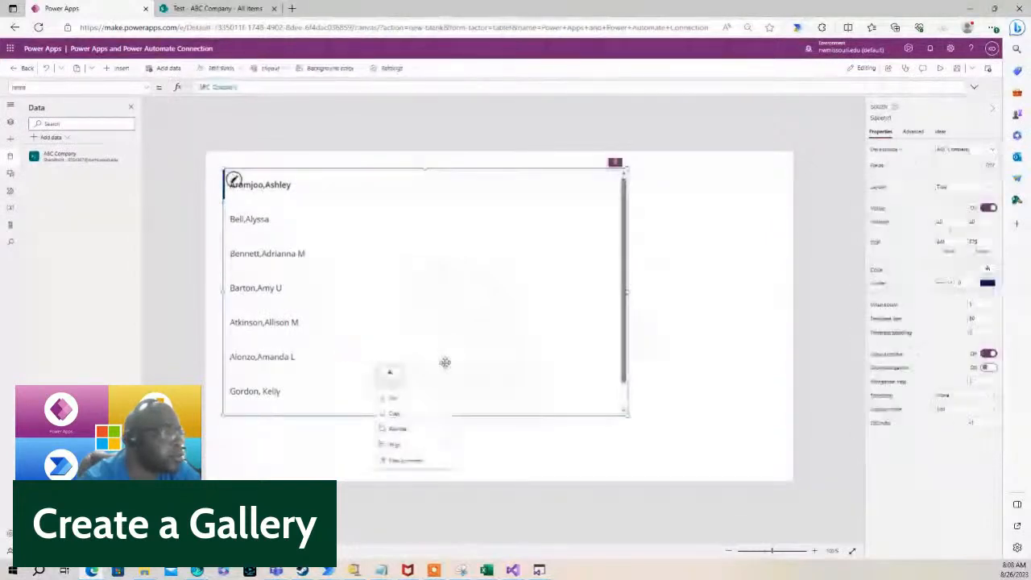
left_click(487, 437)
left_click(284, 201)
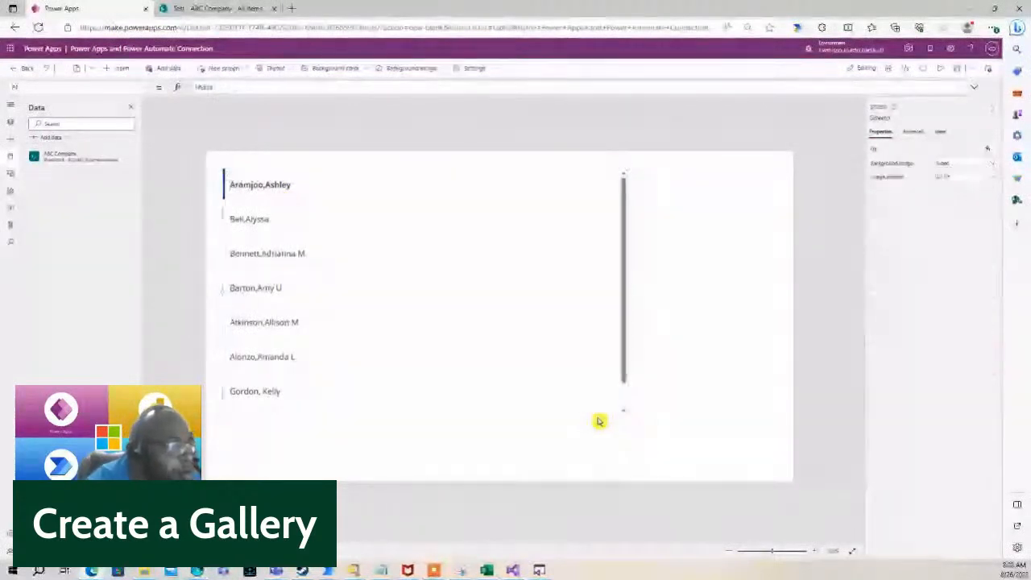
right_click(576, 409)
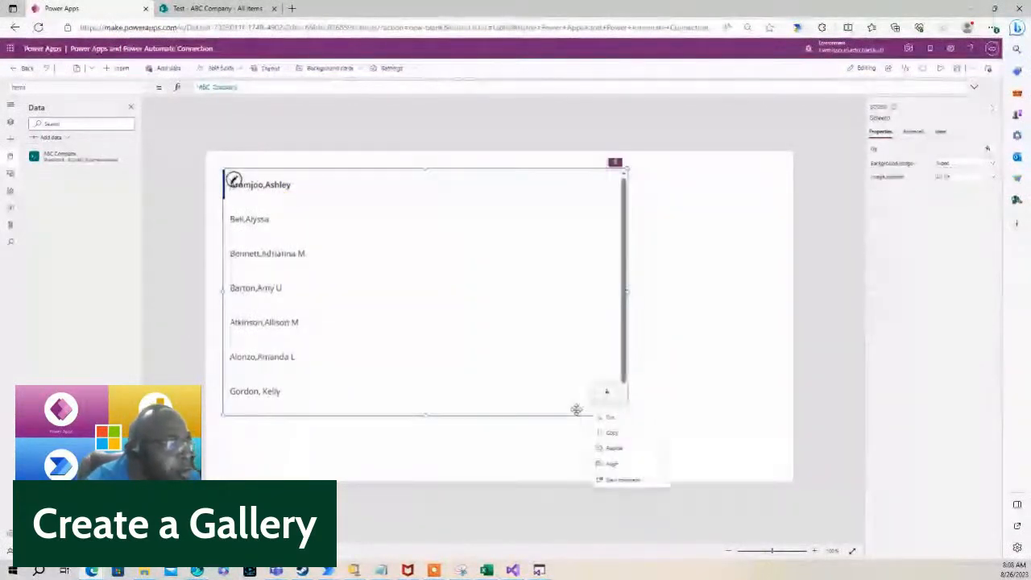
left_click(458, 401)
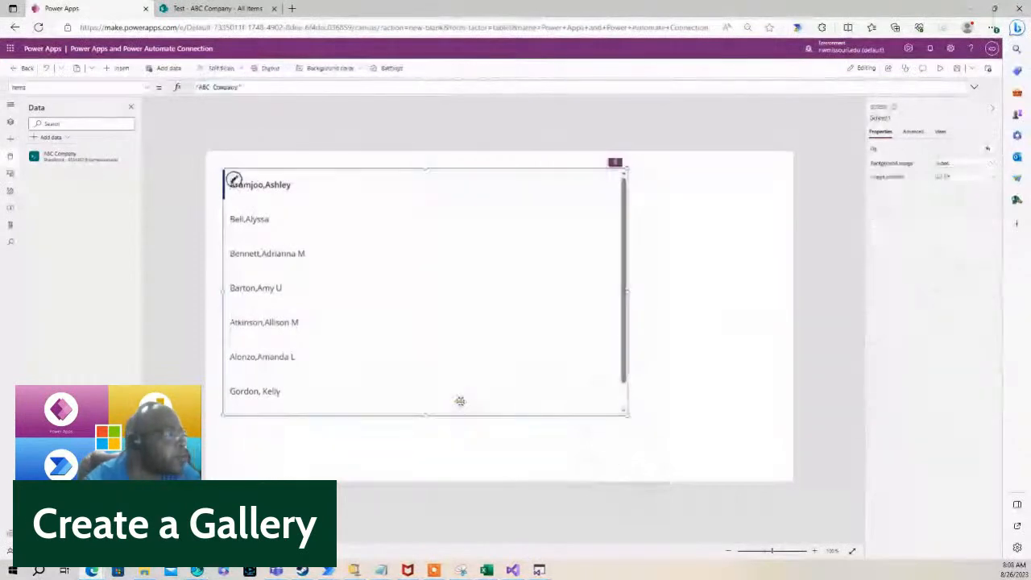
Narrow the employee name label in the gallery's first row to about 215 wide
left_click(263, 184)
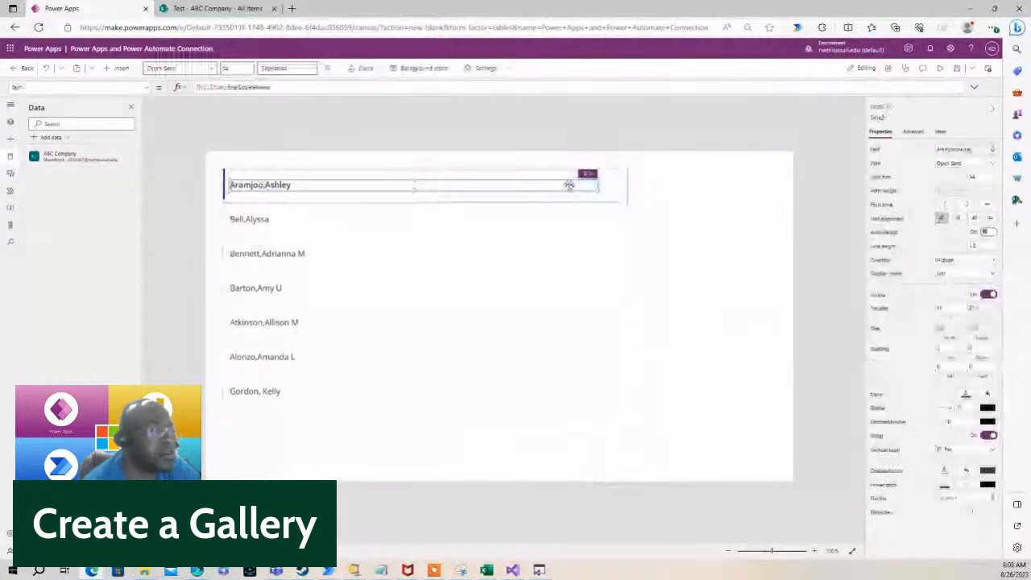
left_click_drag(596, 187, 375, 186)
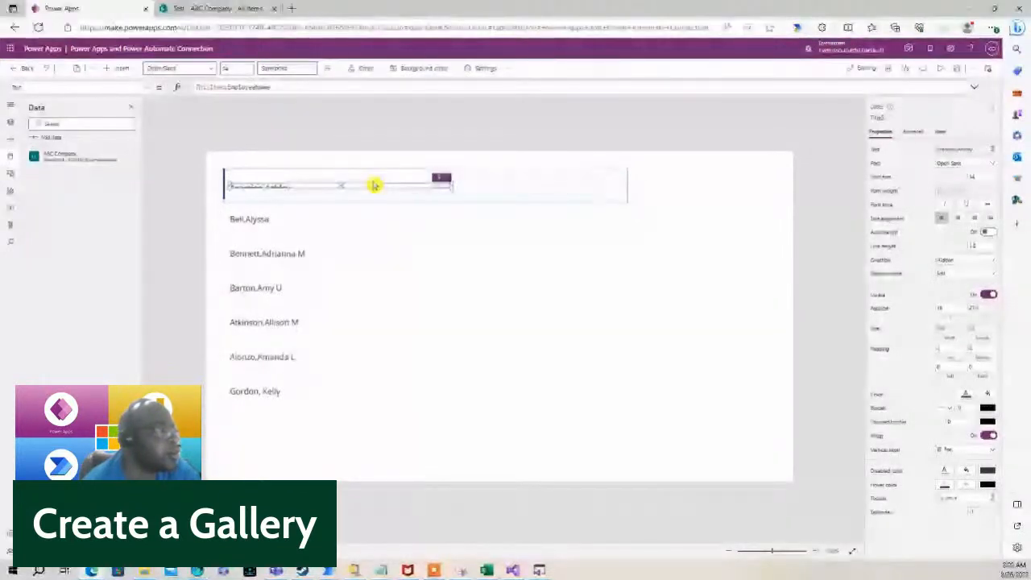
left_click_drag(375, 185, 322, 191)
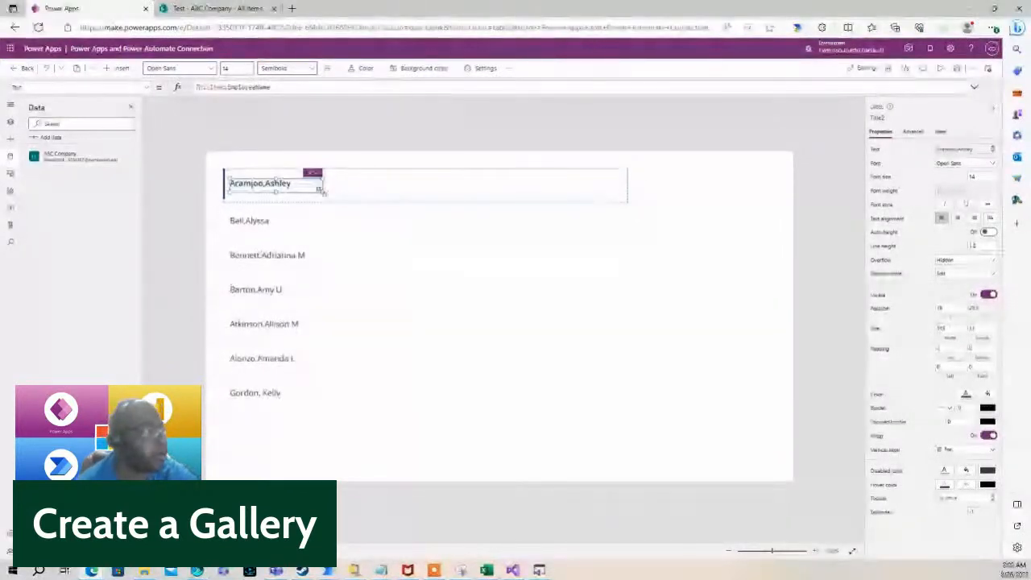
left_click(351, 191)
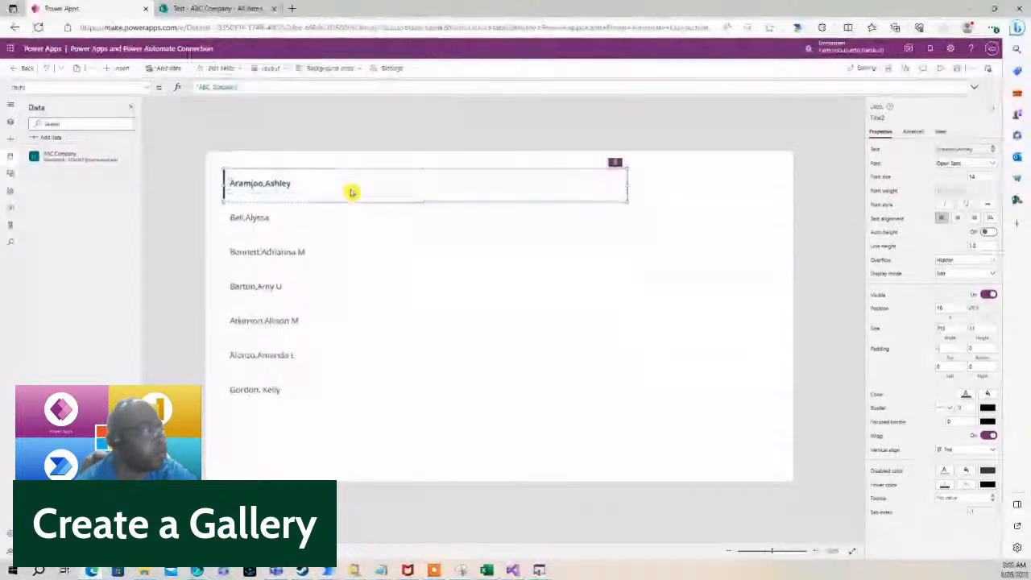
Place a copy of the employee name label beside it and set the copy's Text formula to ThisItem.Location, checking the column in the SharePoint list
left_click(318, 185)
left_click_drag(317, 187, 387, 184)
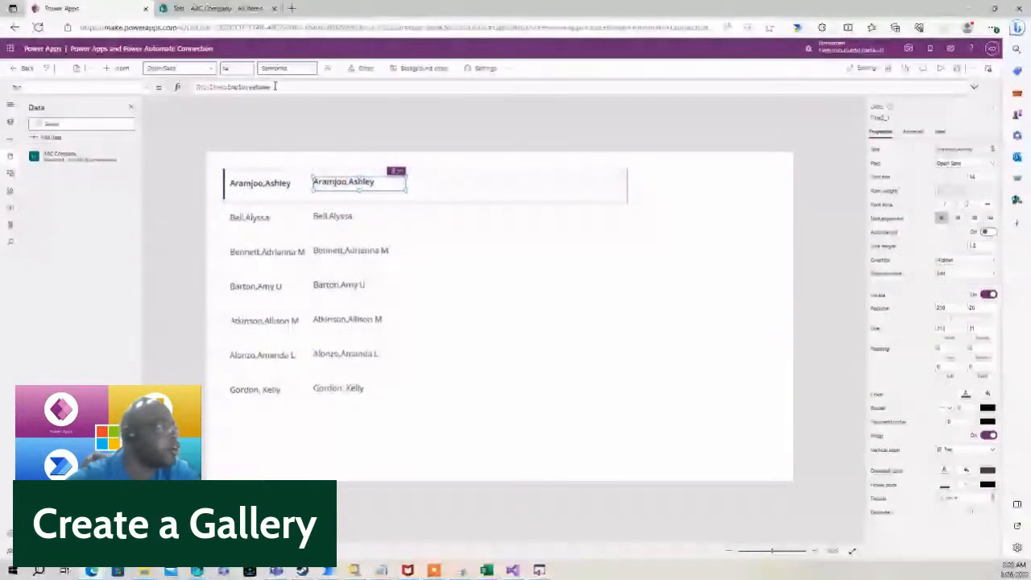
left_click(273, 86)
key("BackSpace")
key("BackSpace")
key("BackSpace")
key("BackSpace")
key("BackSpace")
key("BackSpace")
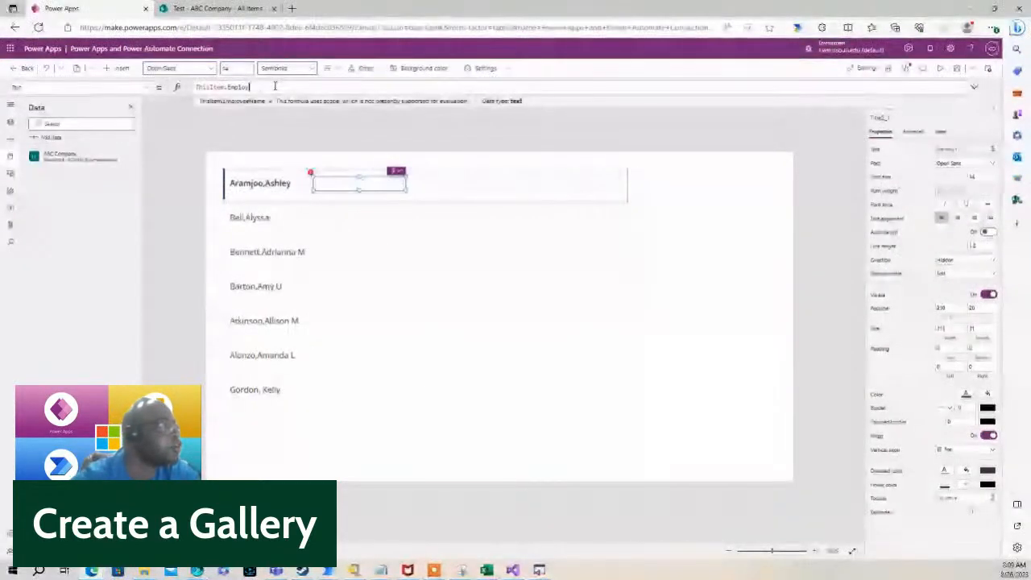
key("BackSpace")
key("BackSpace")
key("BackSpace")
key("BackSpace")
key("BackSpace")
key("BackSpace")
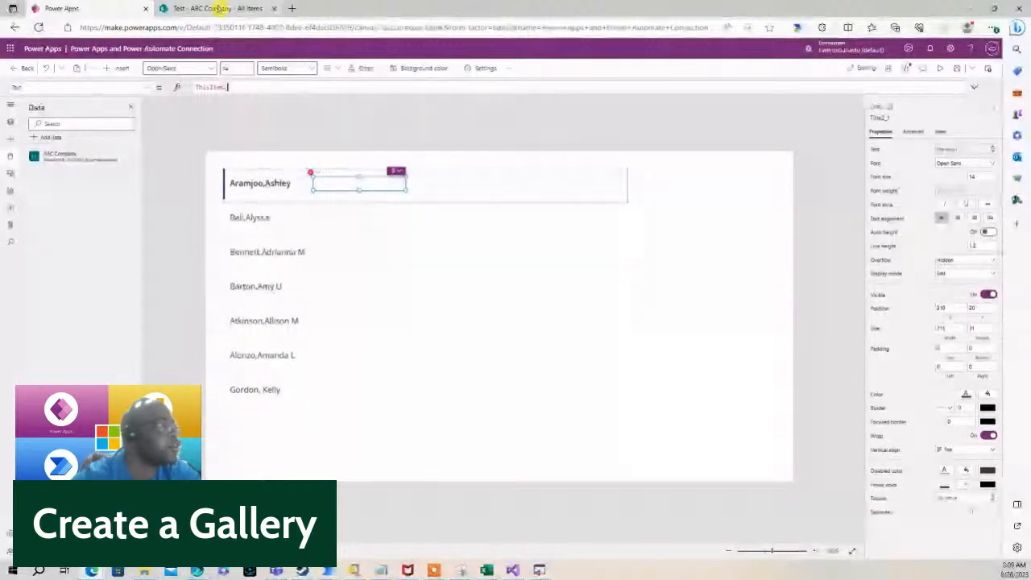
left_click(218, 8)
left_click(127, 8)
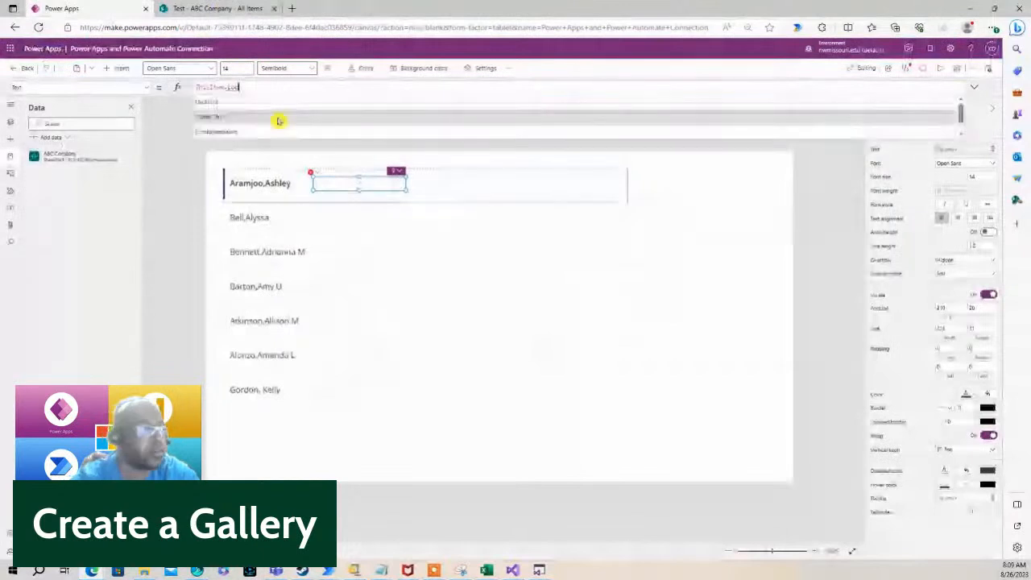
type("cation")
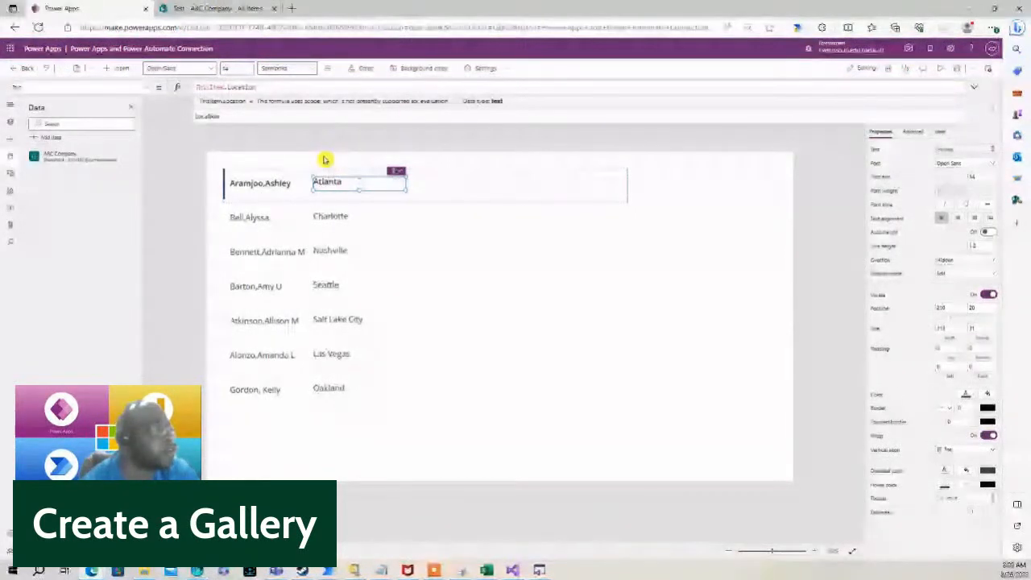
Check the next column name in the SharePoint list and place a copy of the location label to its right in the gallery's first row
key("ctrl+Tab")
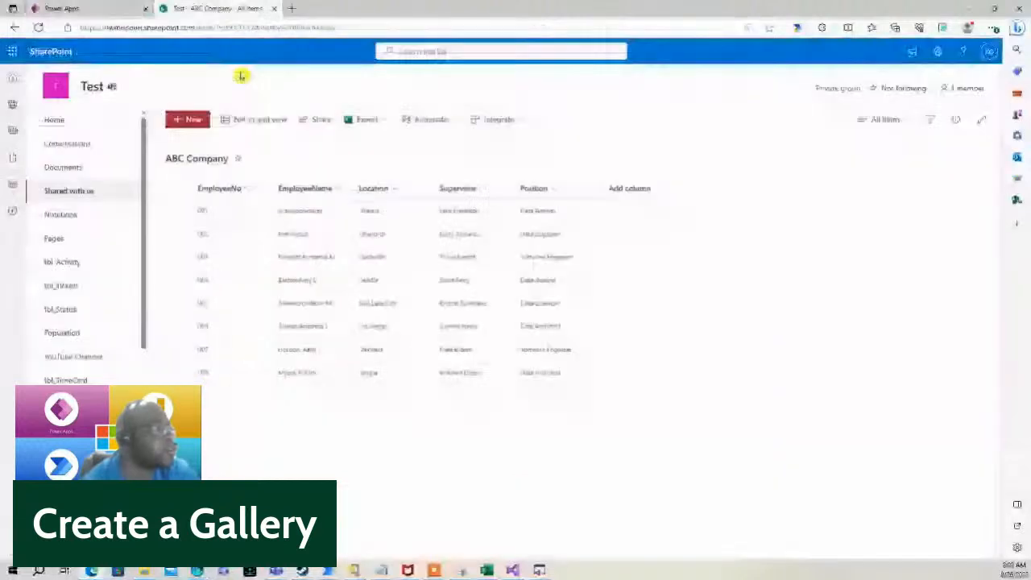
left_click(112, 6)
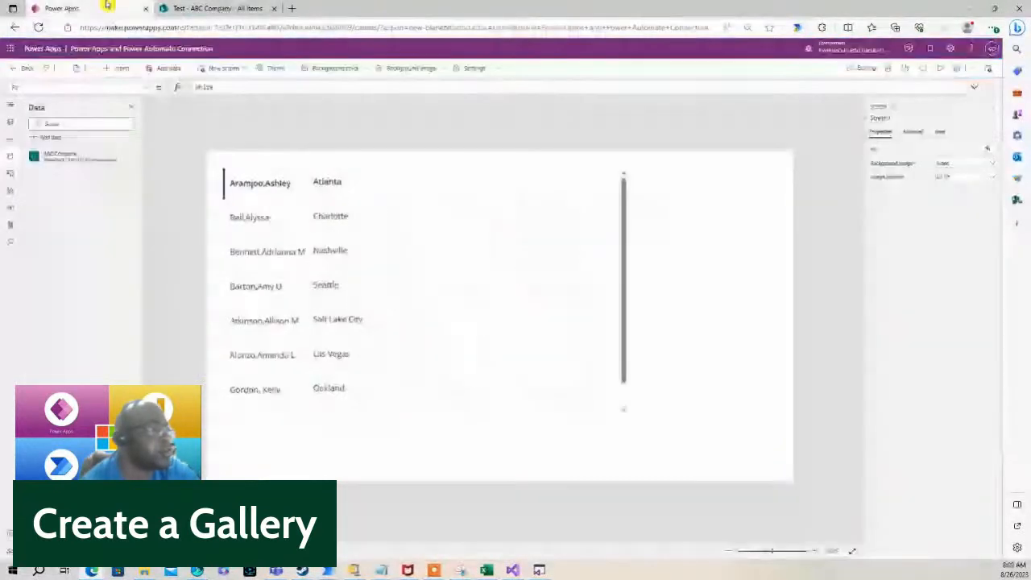
left_click(334, 183)
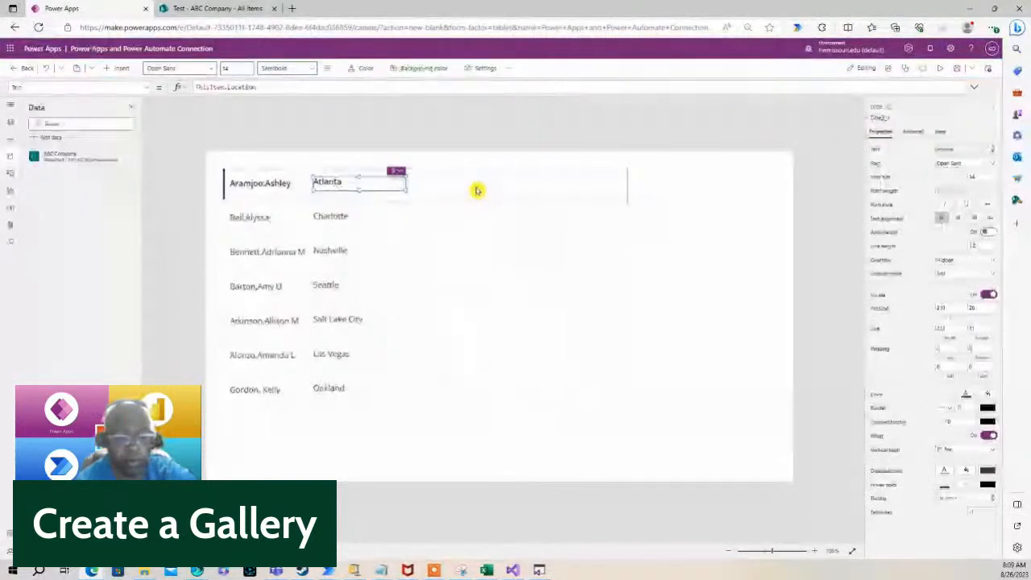
left_click(364, 180)
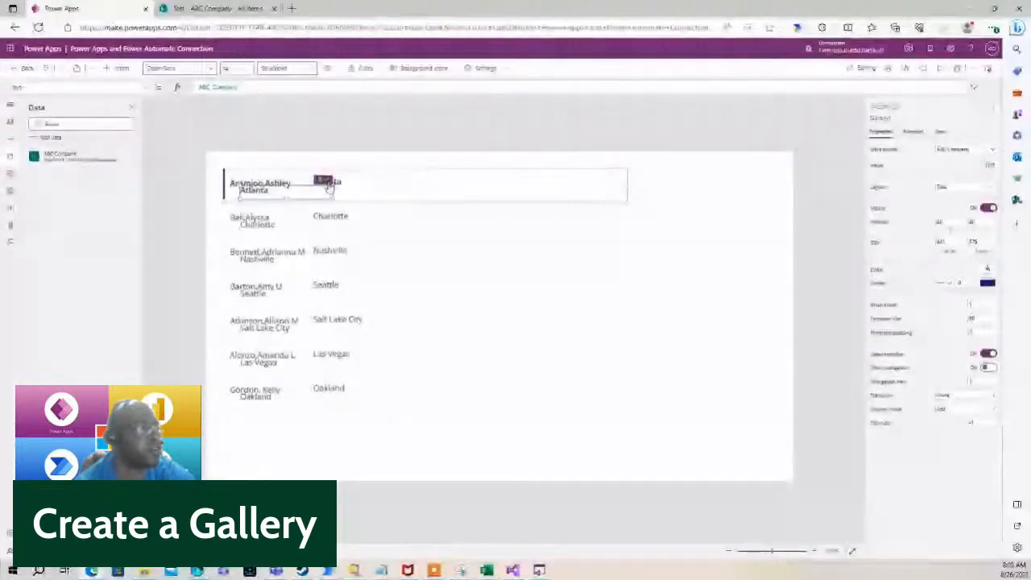
left_click(328, 184)
left_click_drag(368, 186, 416, 182)
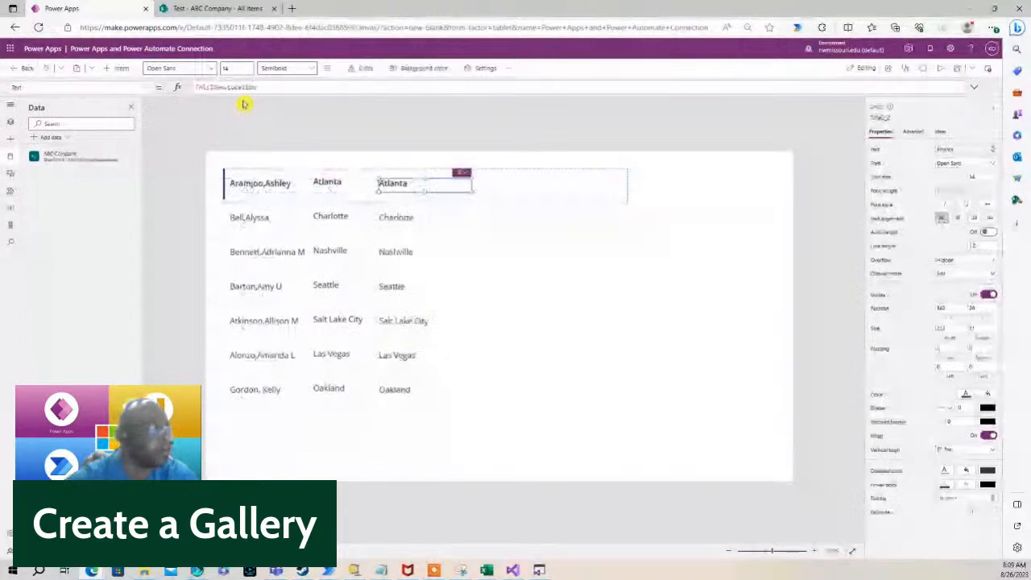
Set the Text formula of the third label in the gallery row to ThisItem.Supervisor
left_click(259, 88)
key("BackSpace")
key("BackSpace")
key("BackSpace")
key("BackSpace")
key("BackSpace")
key("BackSpace")
key("BackSpace")
key("BackSpace")
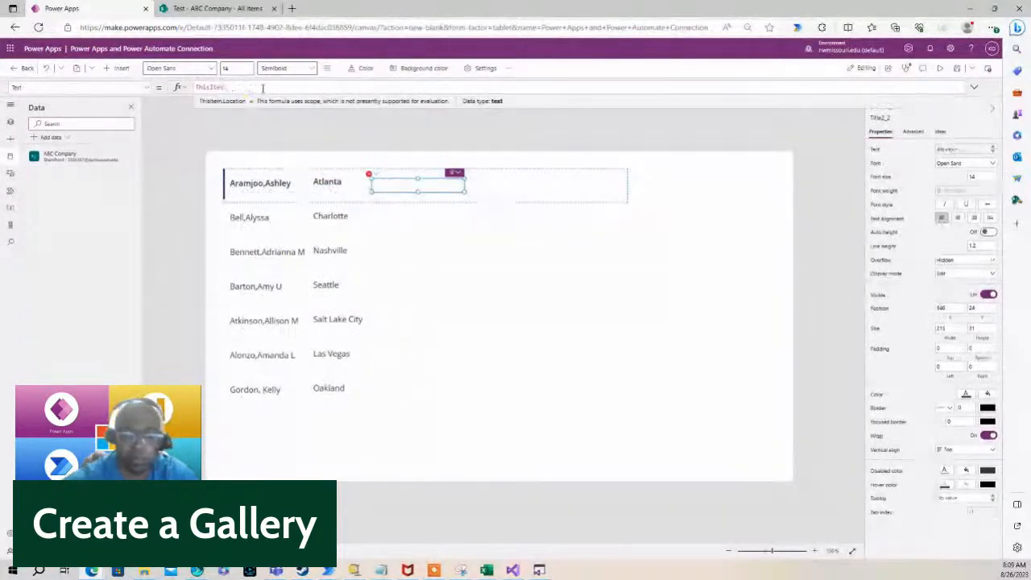
type("Supervisor")
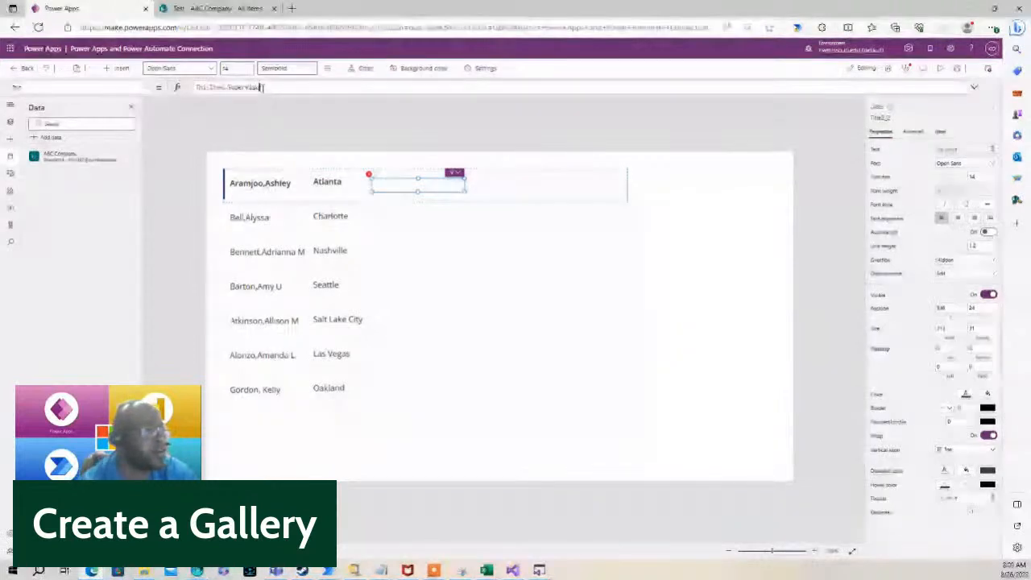
left_click(490, 195)
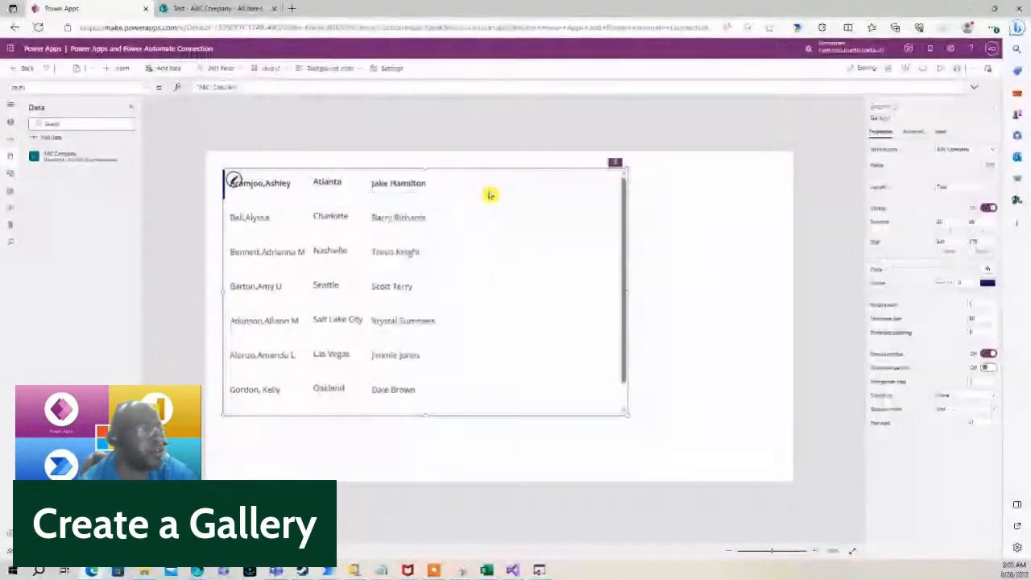
Add a fourth copied label to the right of the supervisor label and set its Text formula to ThisItem.Position
left_click(436, 185)
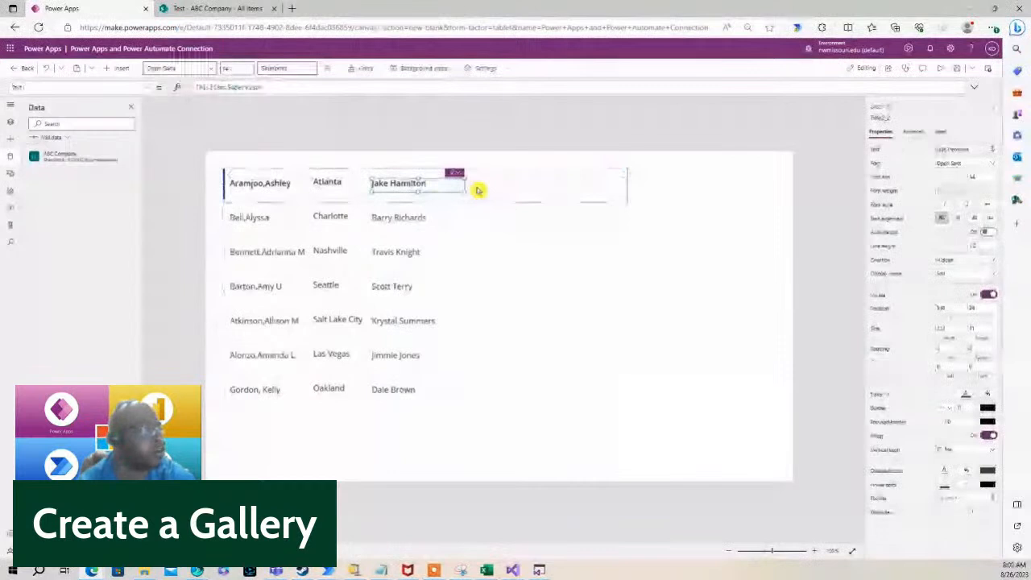
key("ctrl+v")
left_click_drag(295, 185, 508, 185)
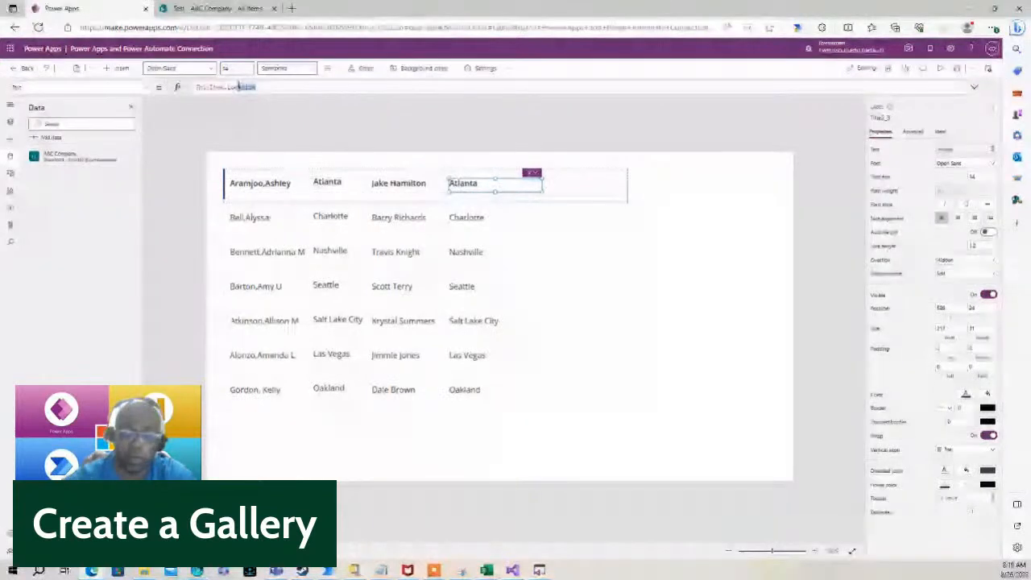
type("ThisItem.Sal")
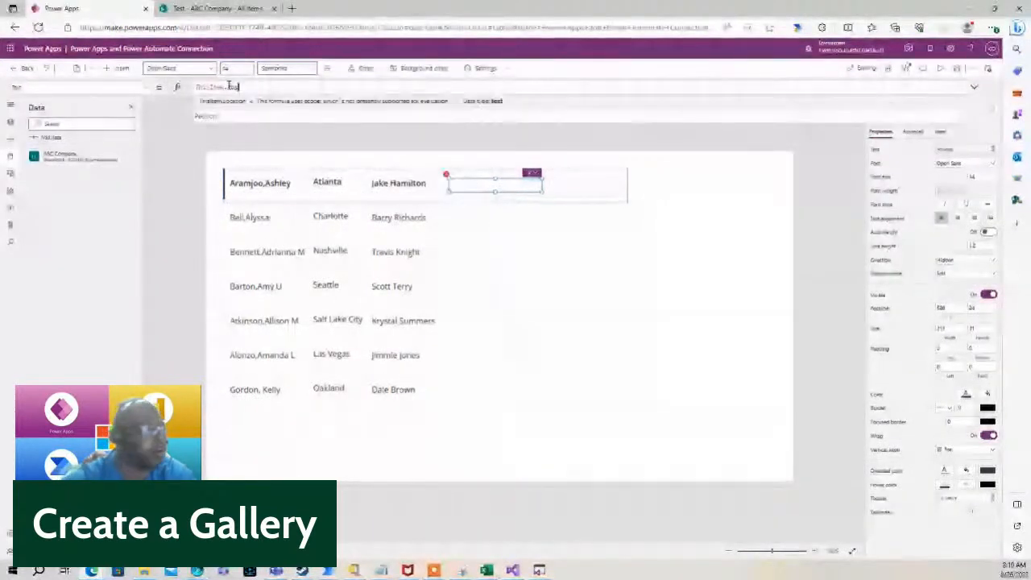
type("n")
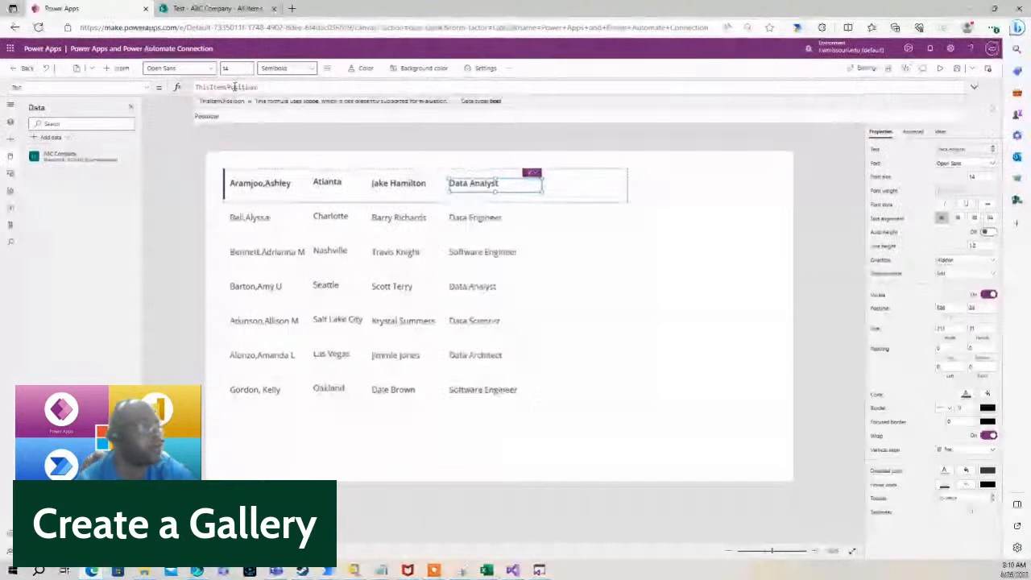
left_click(292, 162)
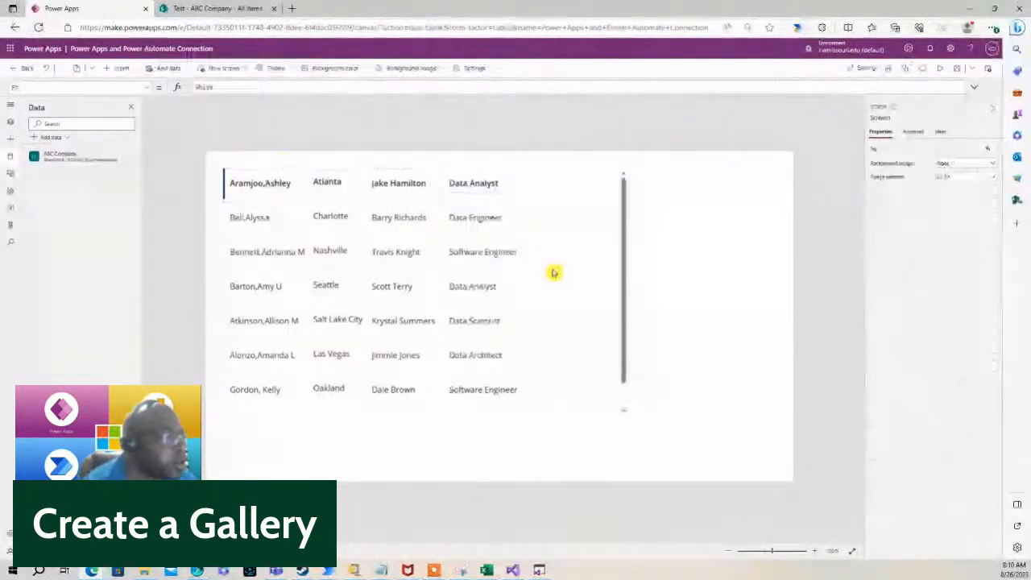
Move the whole gallery down and to the right, leaving room above it for column headings
left_click(585, 351)
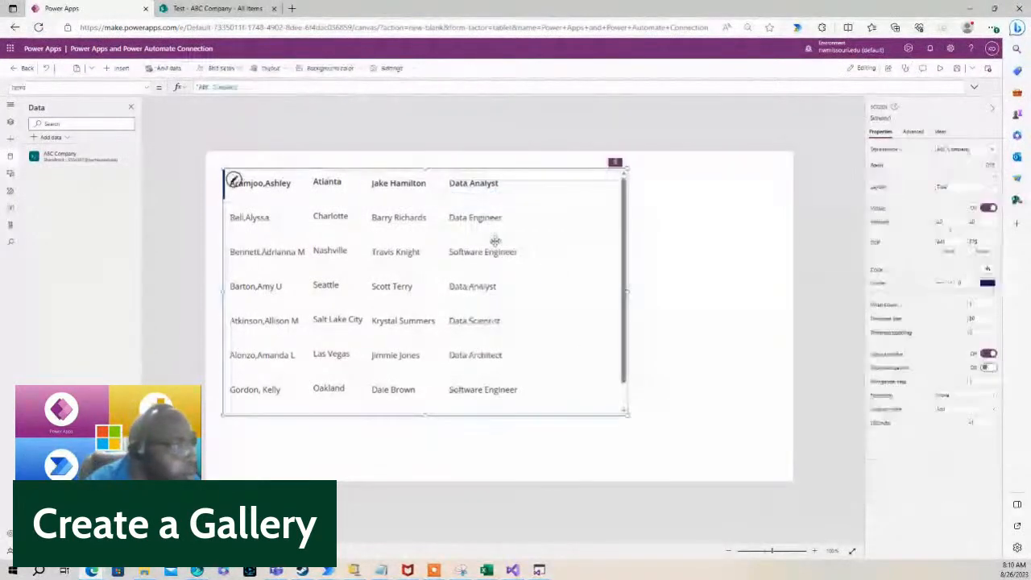
left_click_drag(478, 415, 519, 439)
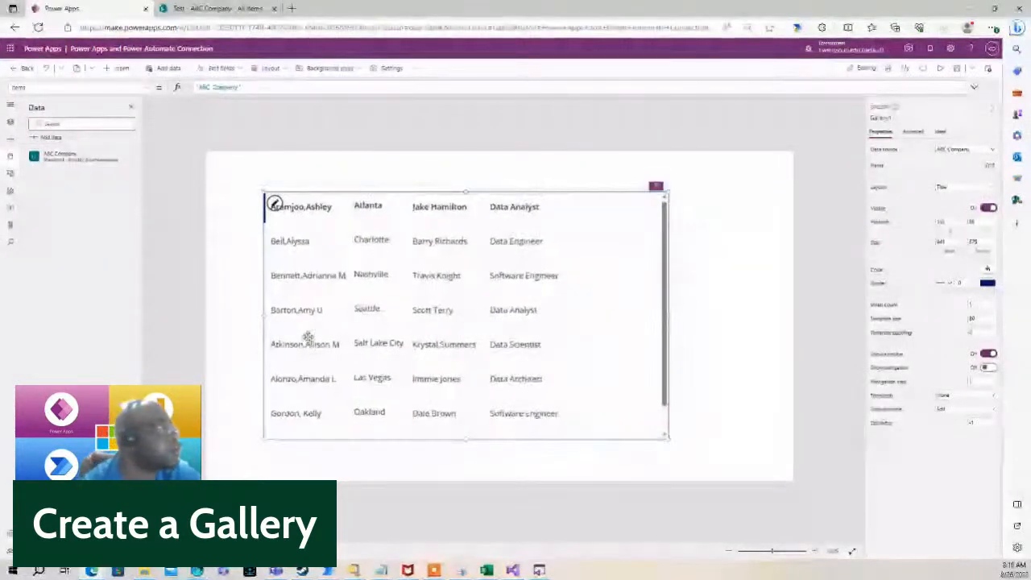
left_click(189, 124)
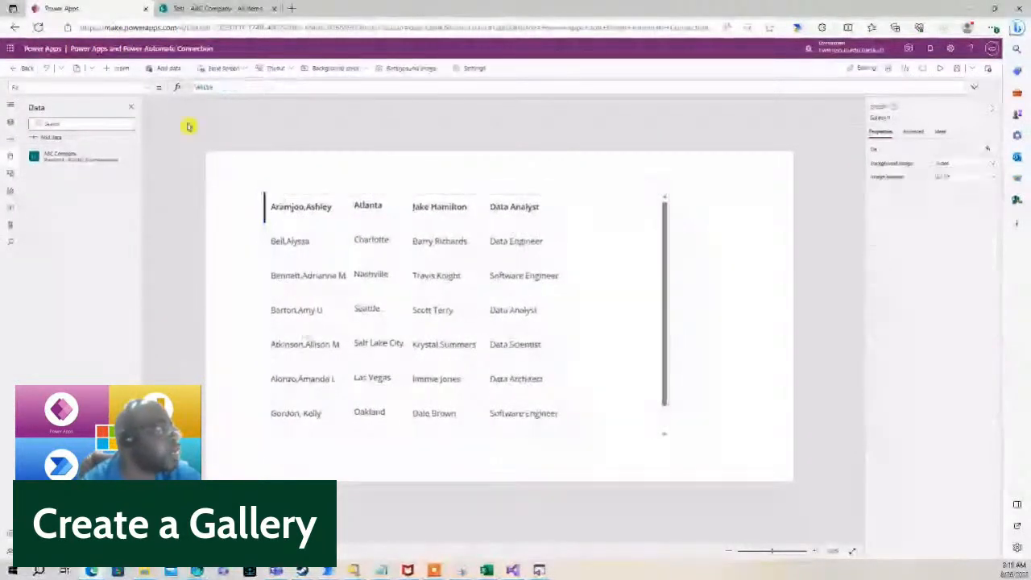
Insert a text label directly above the gallery's first column and set its text to "Employee Name"
left_click(122, 68)
left_click(142, 123)
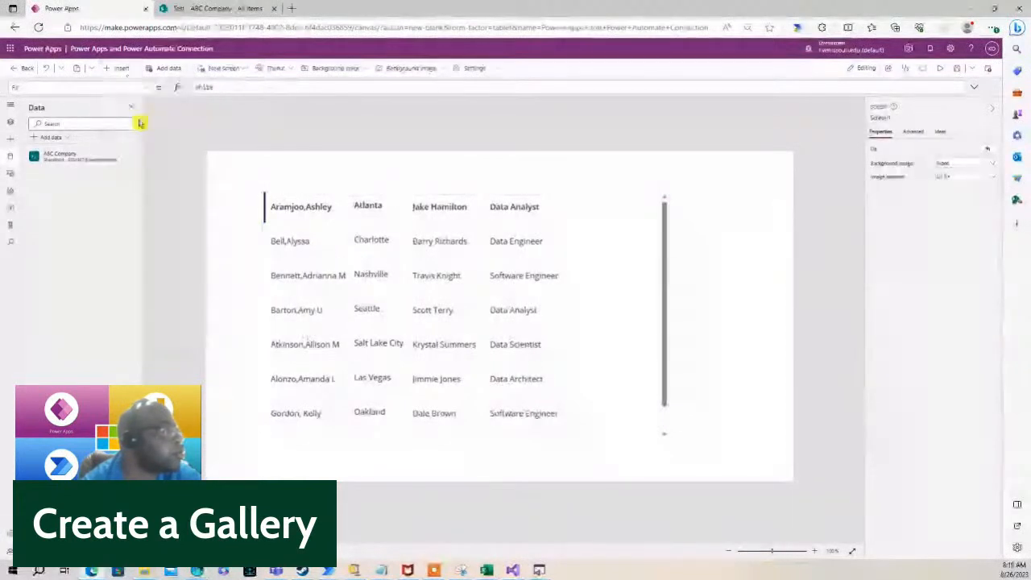
left_click_drag(302, 179, 344, 185)
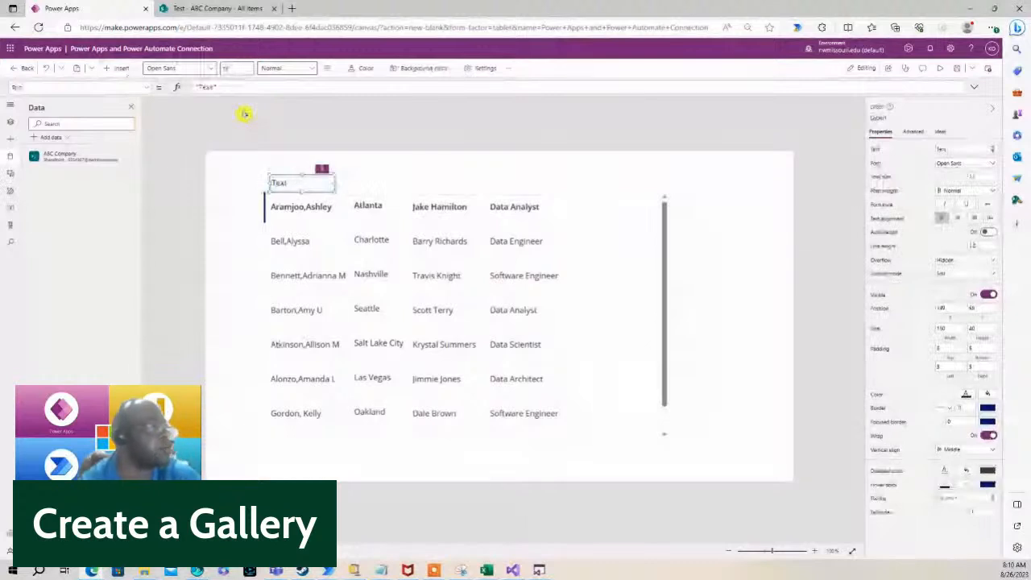
left_click(201, 86)
type("\"Employee\"")
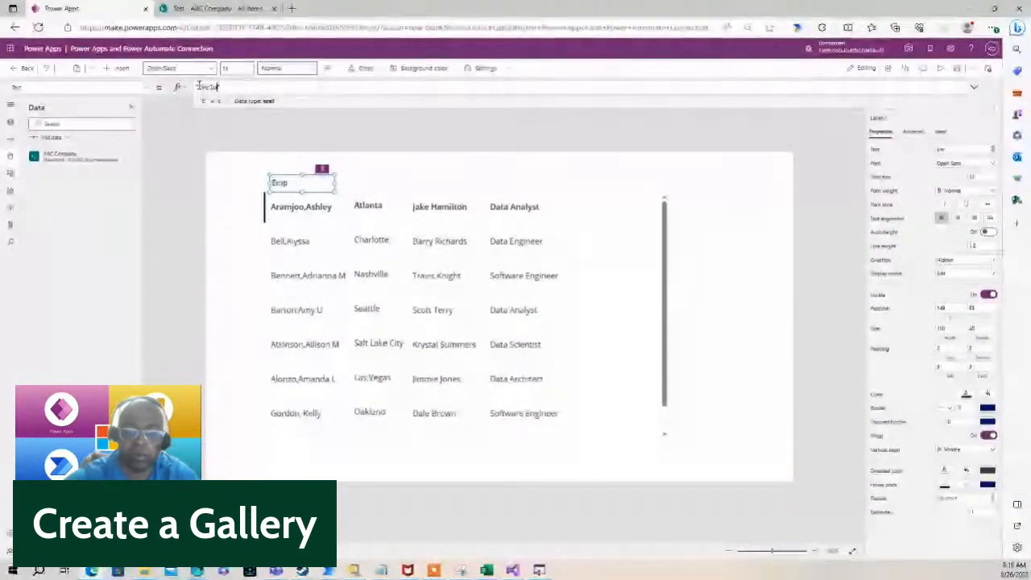
type(" Name")
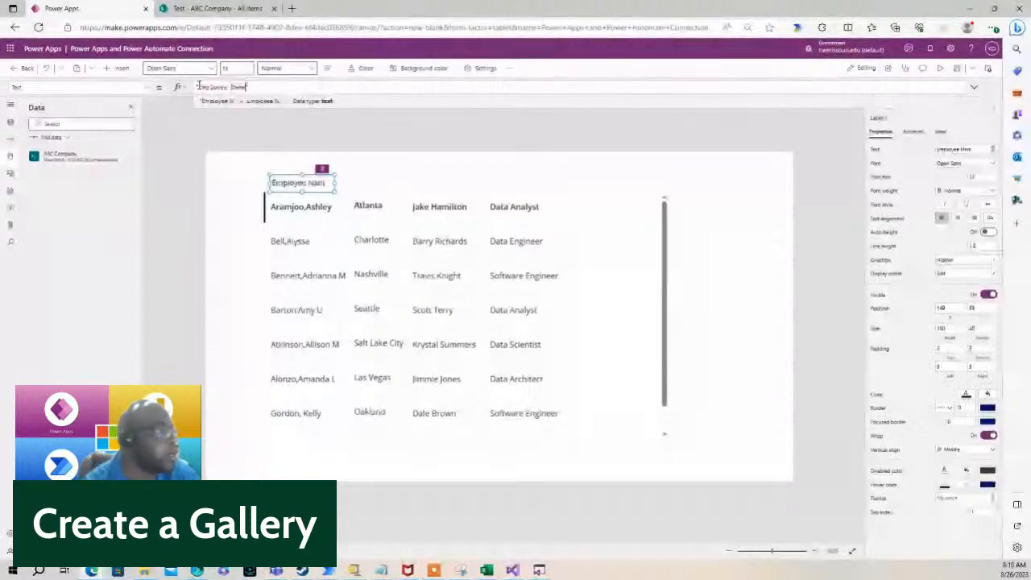
left_click(291, 182)
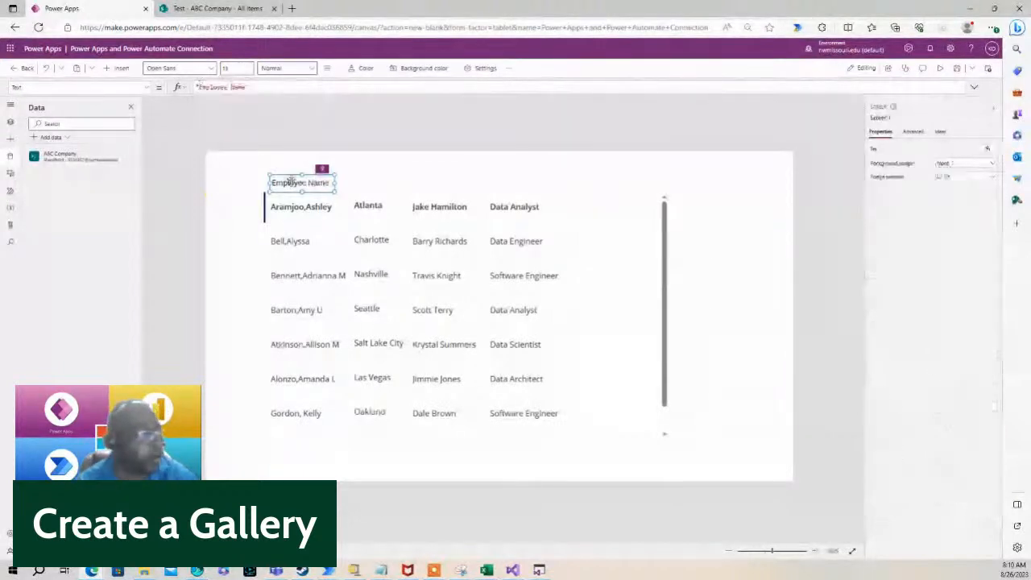
left_click(235, 188)
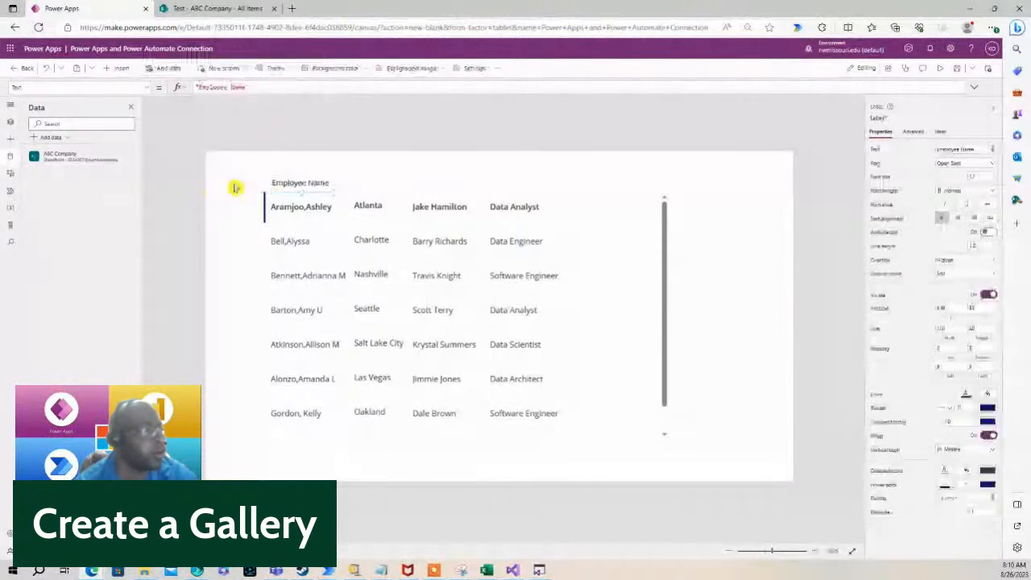
Duplicate the Employee Name heading, set the copy's text to "Location", and position it above the gallery's location column
left_click(300, 183)
key("ctrl+c")
key("ctrl+v")
left_click_drag(314, 194, 379, 185)
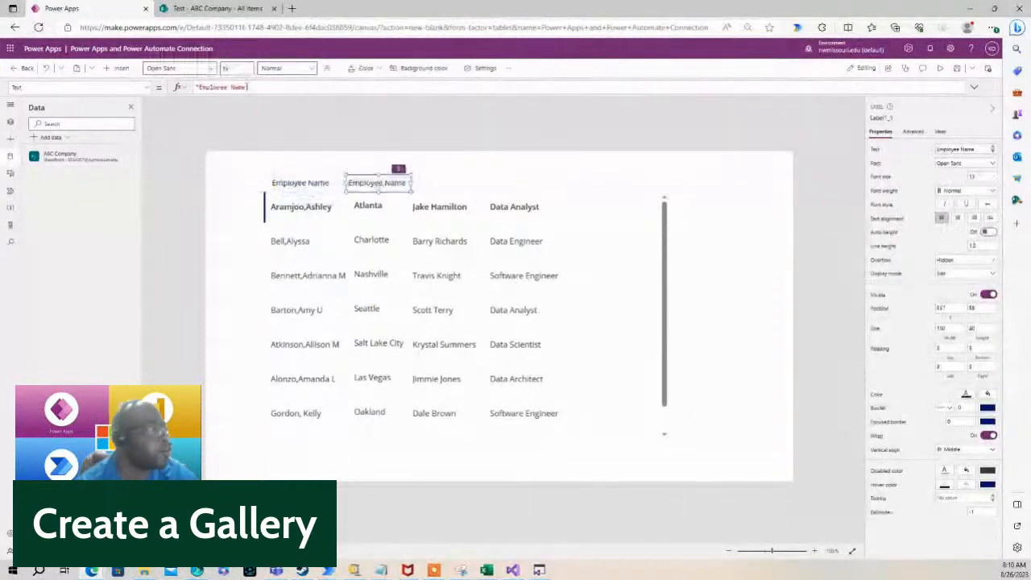
left_click(242, 87)
left_click_drag(242, 87, 199, 86)
type("\"Location\"")
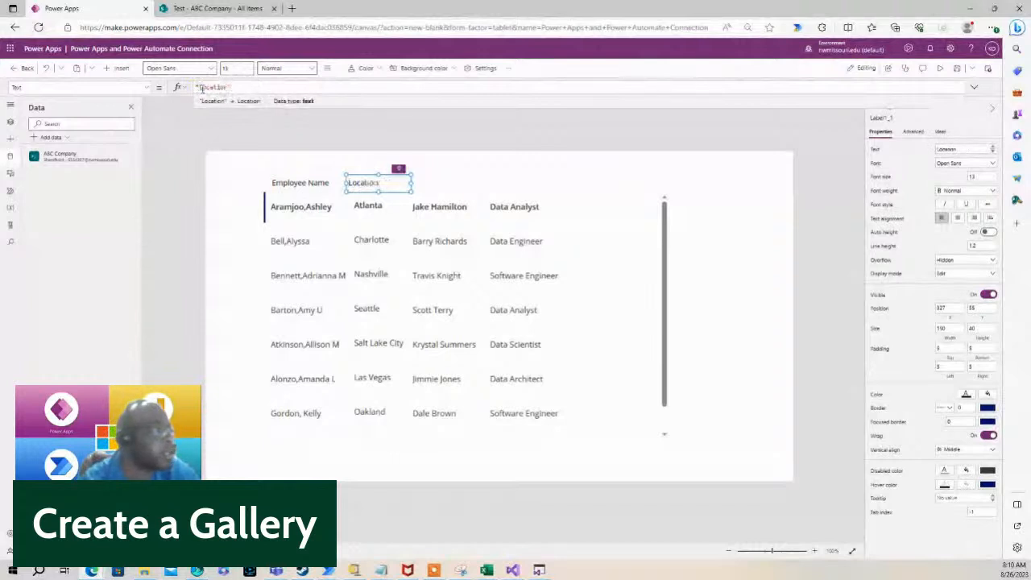
left_click(226, 138)
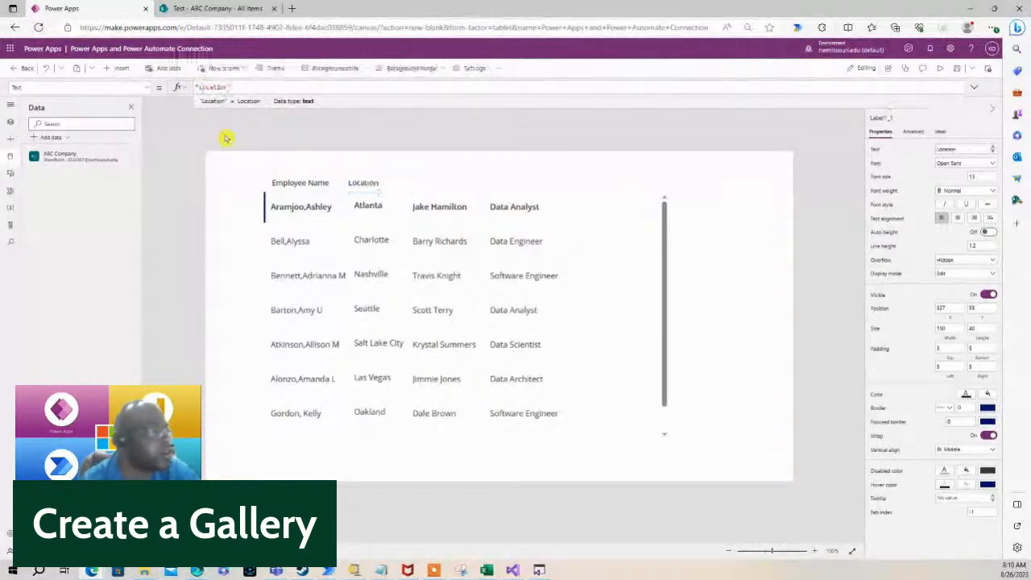
left_click(370, 184)
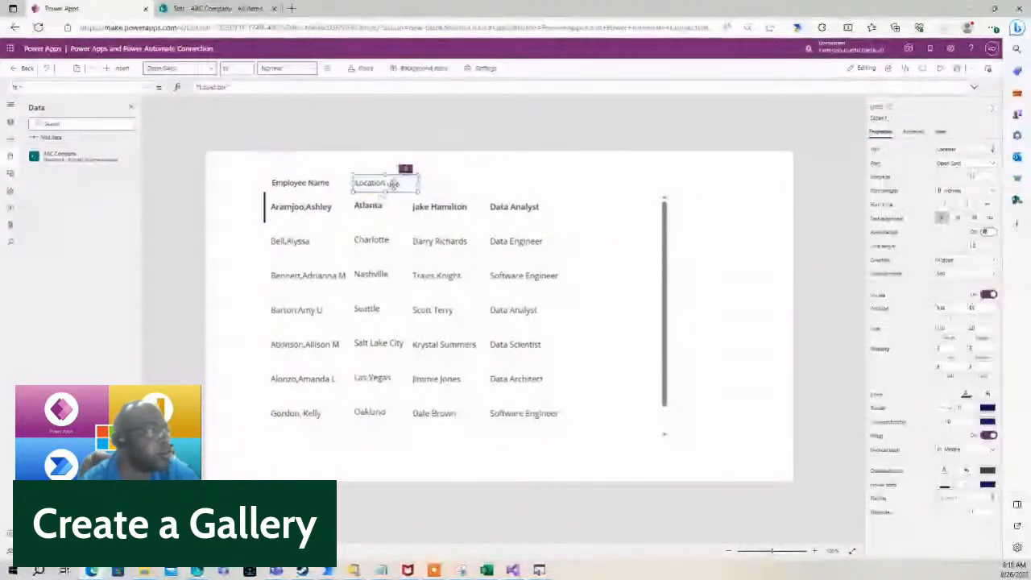
Narrow the Location heading, and place a duplicate of it above the gallery's supervisor column with the text "Supervisor"
left_click_drag(418, 183, 405, 183)
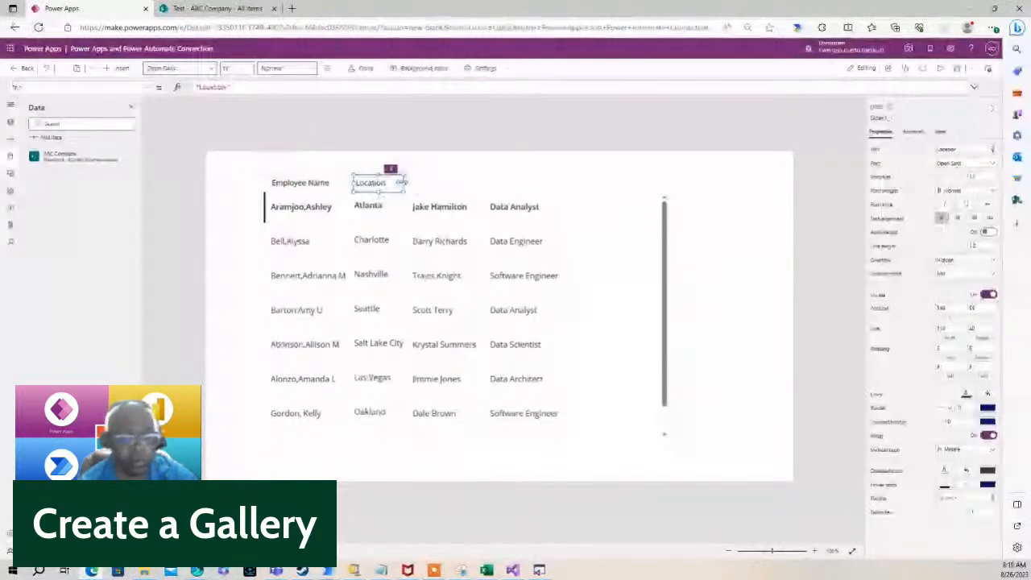
left_click(438, 175)
left_click(369, 182)
key("ctrl+c")
key("ctrl+v")
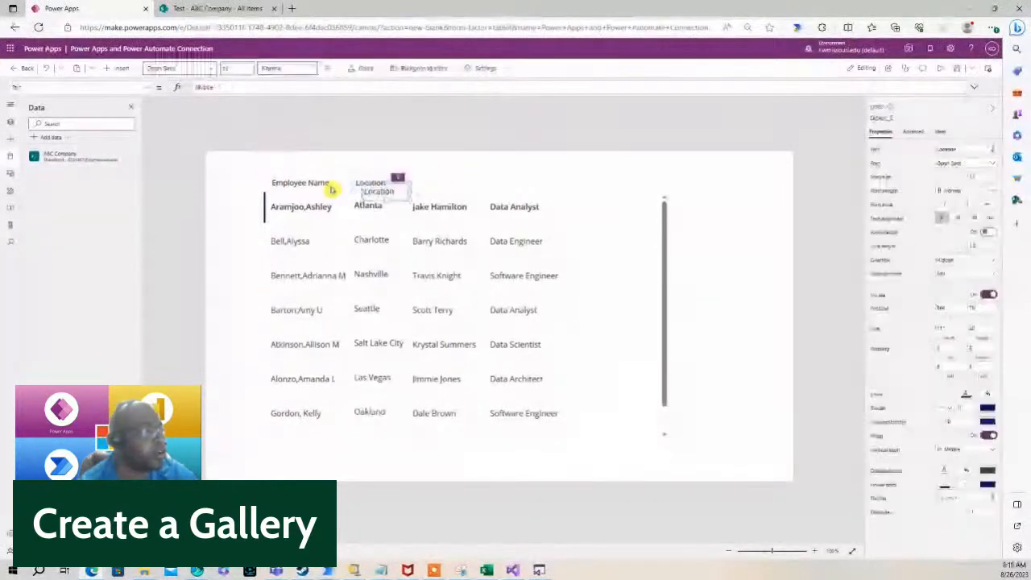
left_click_drag(379, 190, 428, 183)
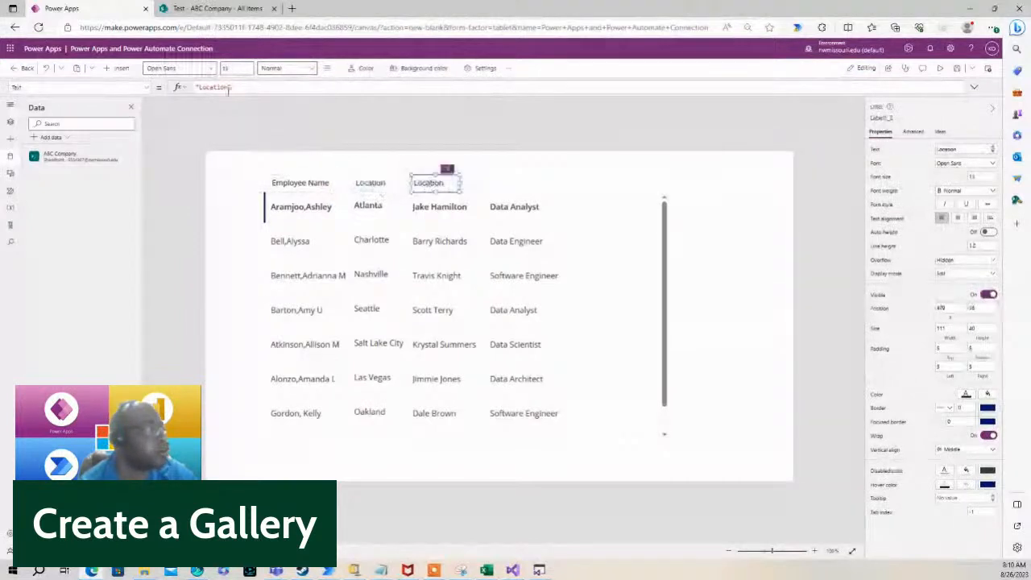
left_click_drag(229, 86, 198, 85)
type("Super")
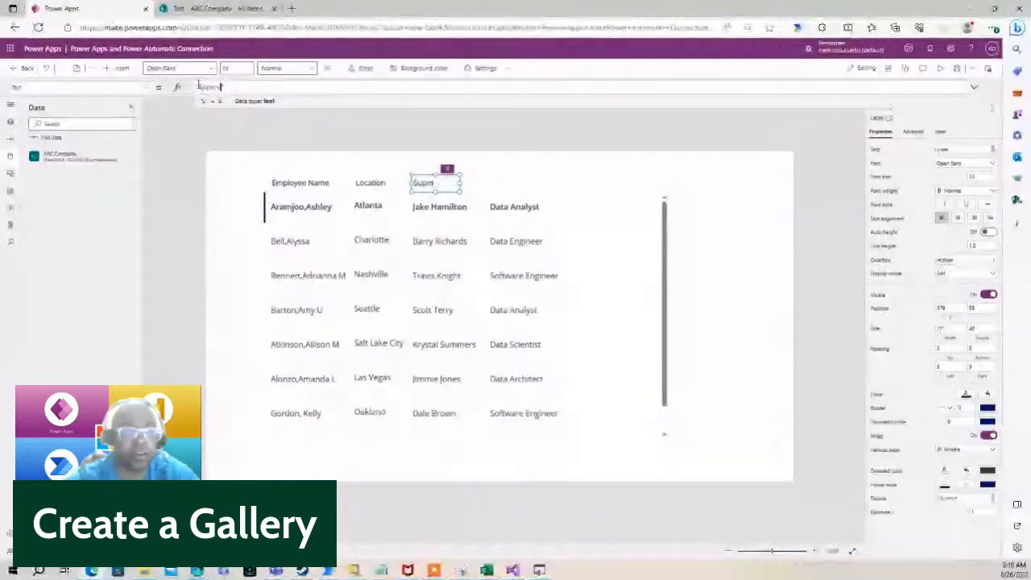
type("visor")
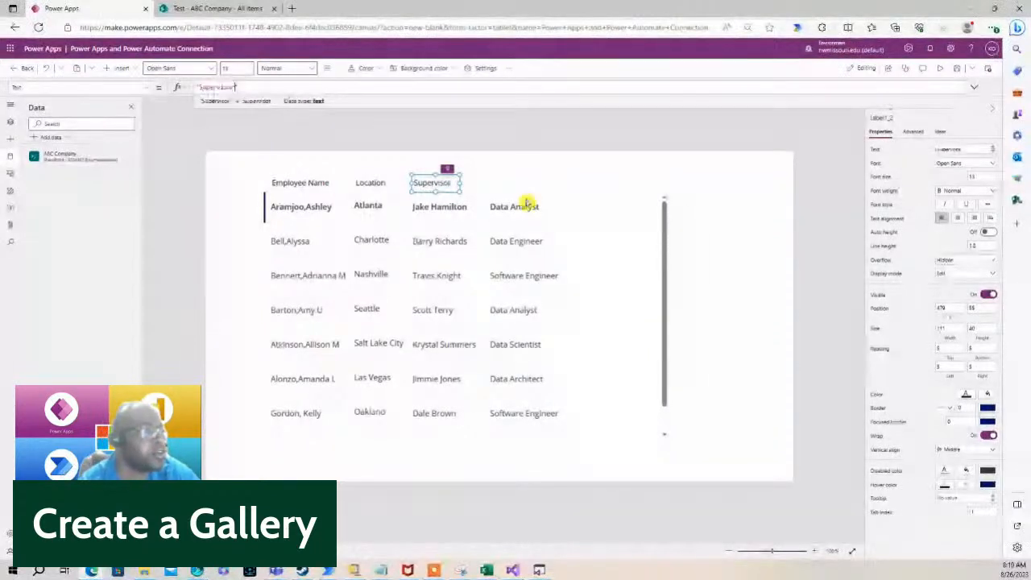
left_click(526, 201)
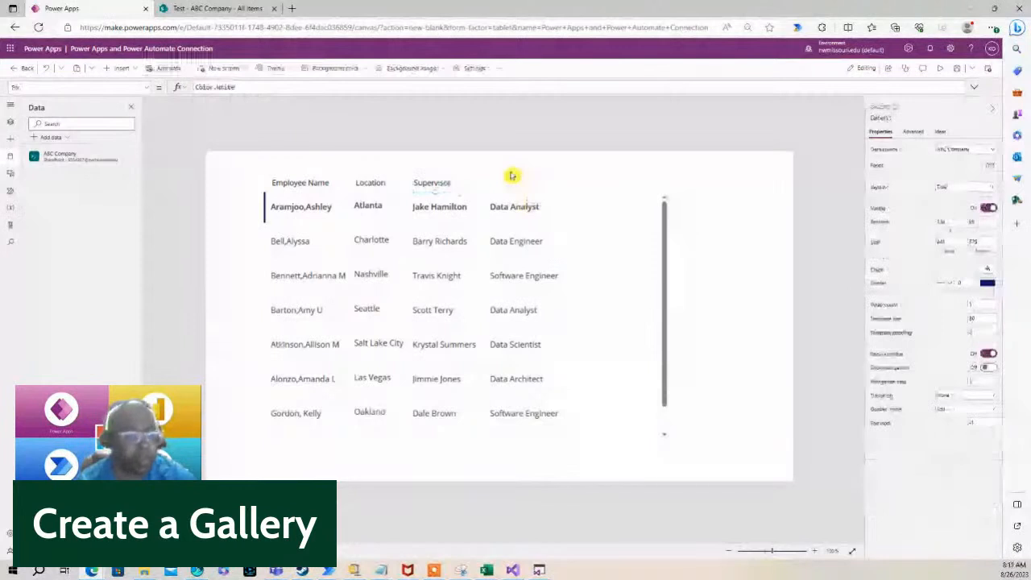
Duplicate the Location heading, position the copy above the gallery's fourth column, and set its text to "Position"
left_click(369, 182)
key("ctrl+c")
key("ctrl+v")
left_click_drag(378, 193, 510, 182)
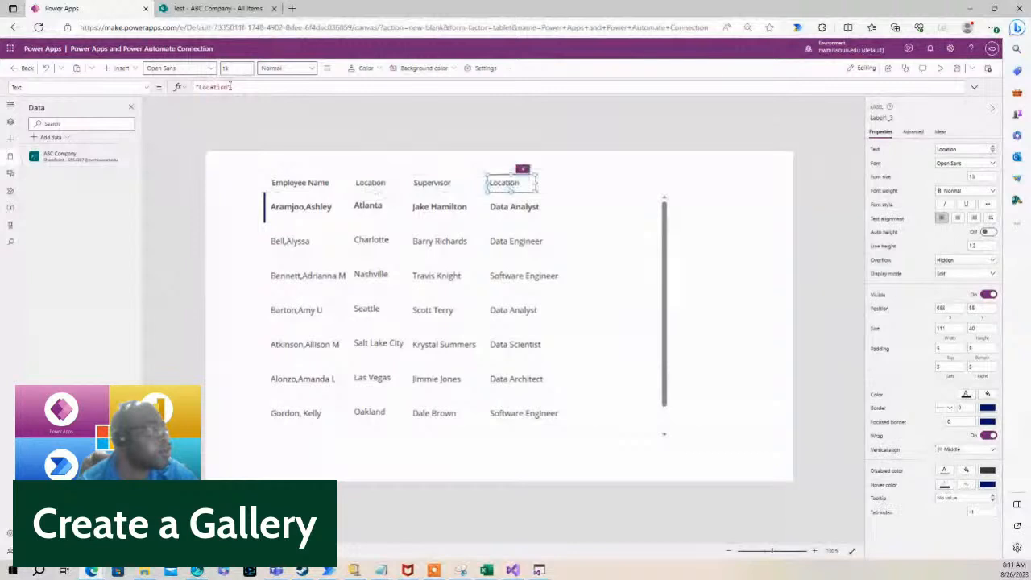
left_click_drag(231, 86, 200, 86)
type("\"Posi")
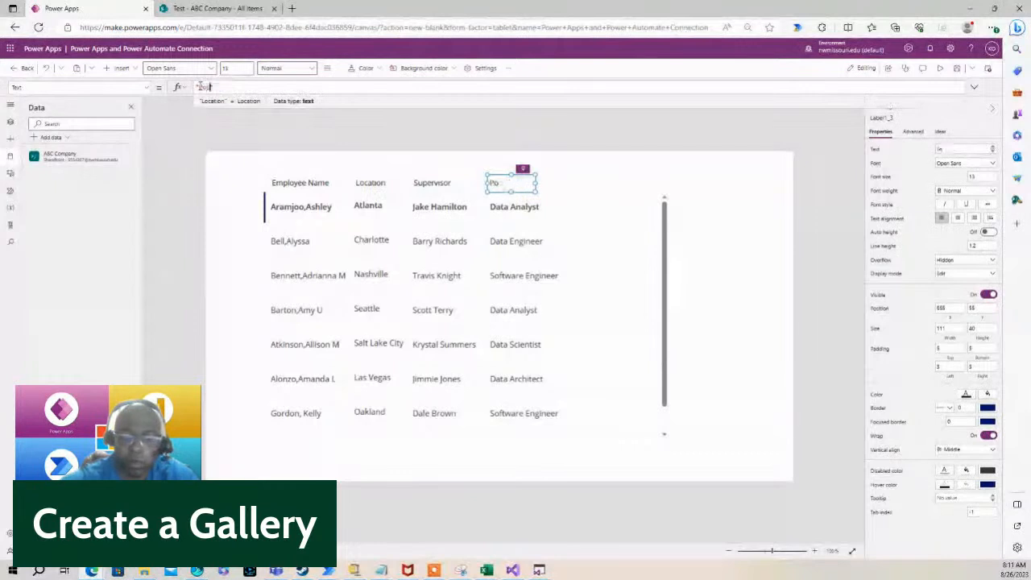
type("tion")
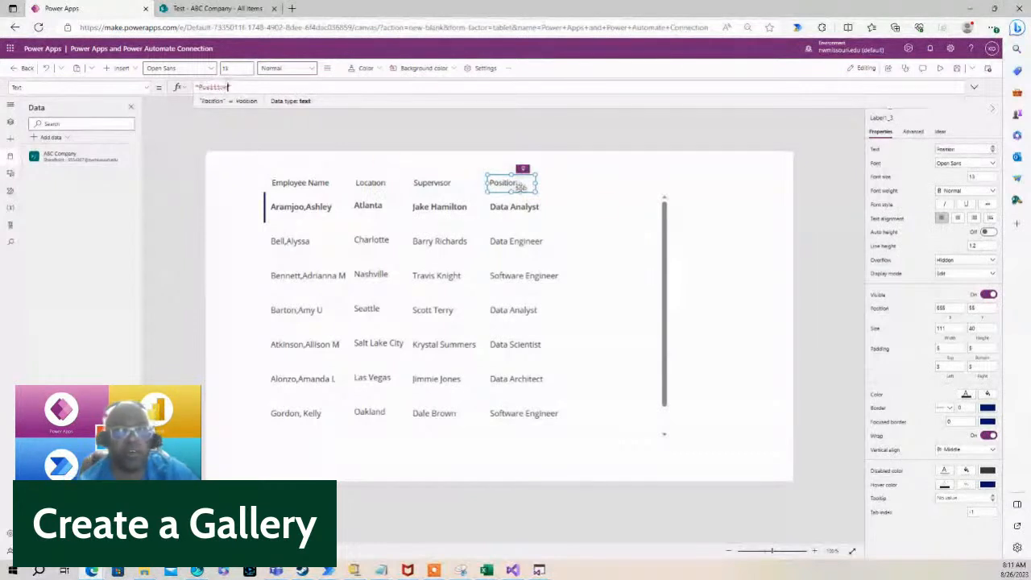
left_click(650, 165)
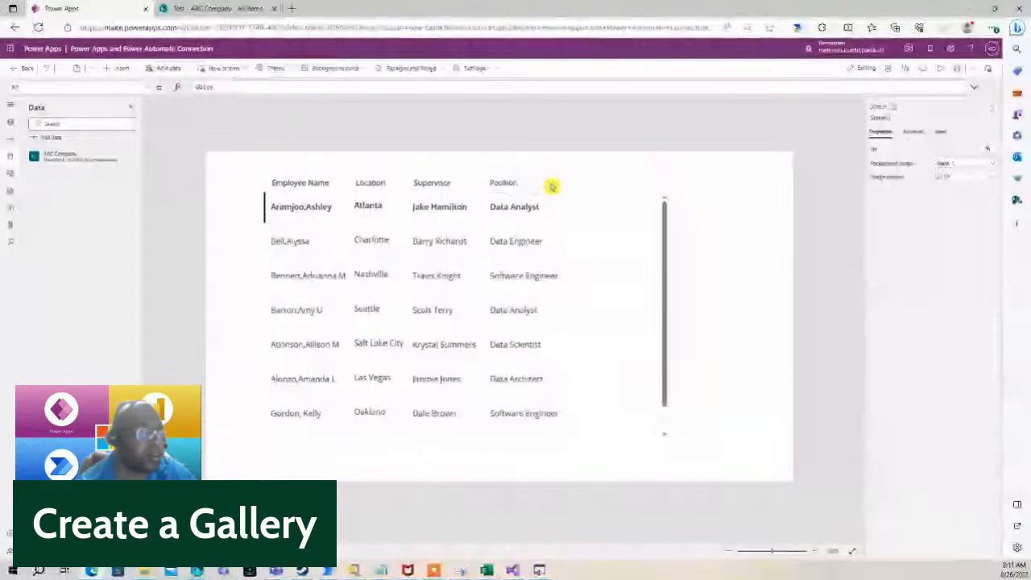
Format all four column headings above the gallery as bold with font size 15
left_click(503, 183)
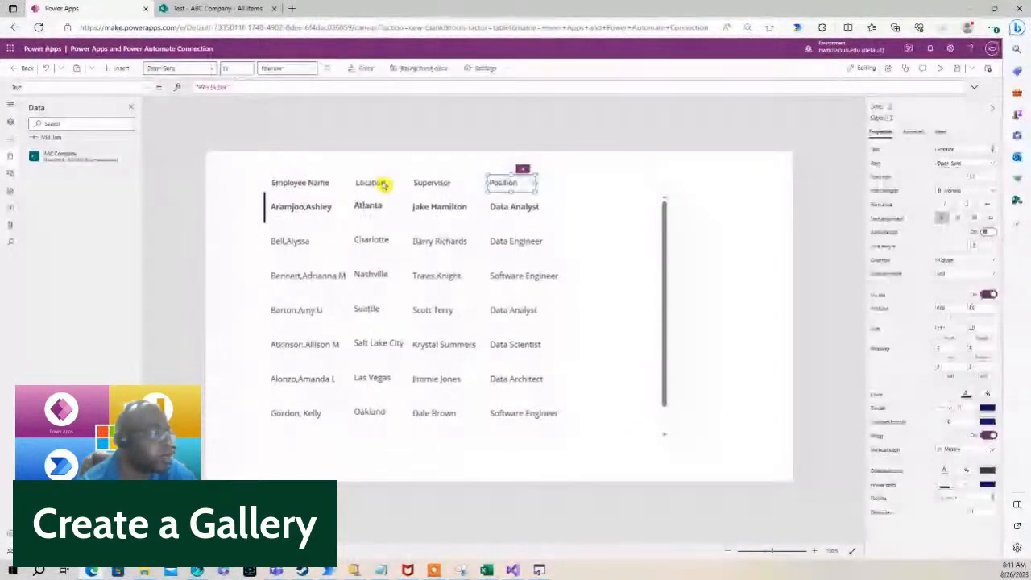
left_click(434, 183, "shift")
left_click(307, 183, "shift")
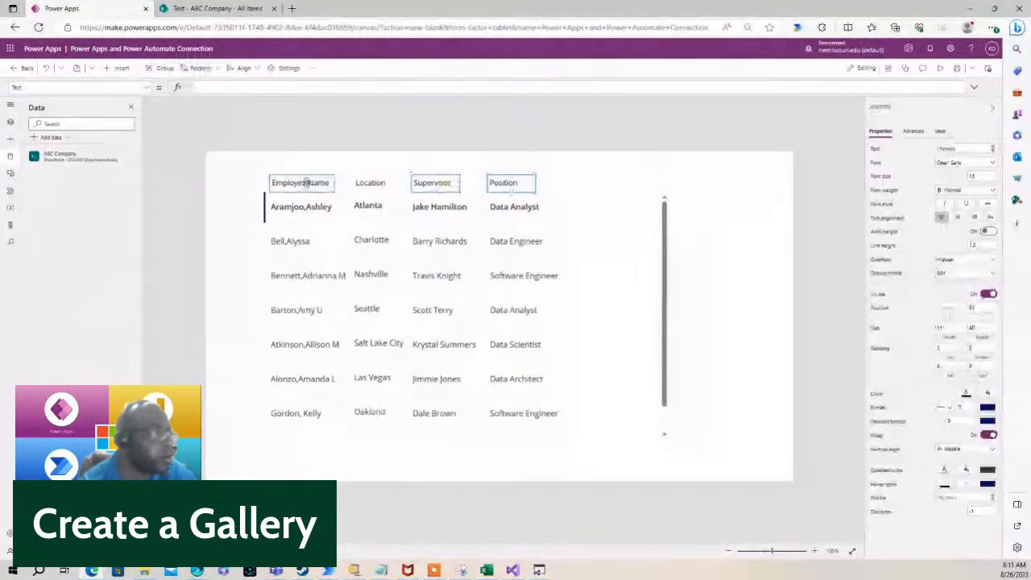
left_click(369, 183, "shift")
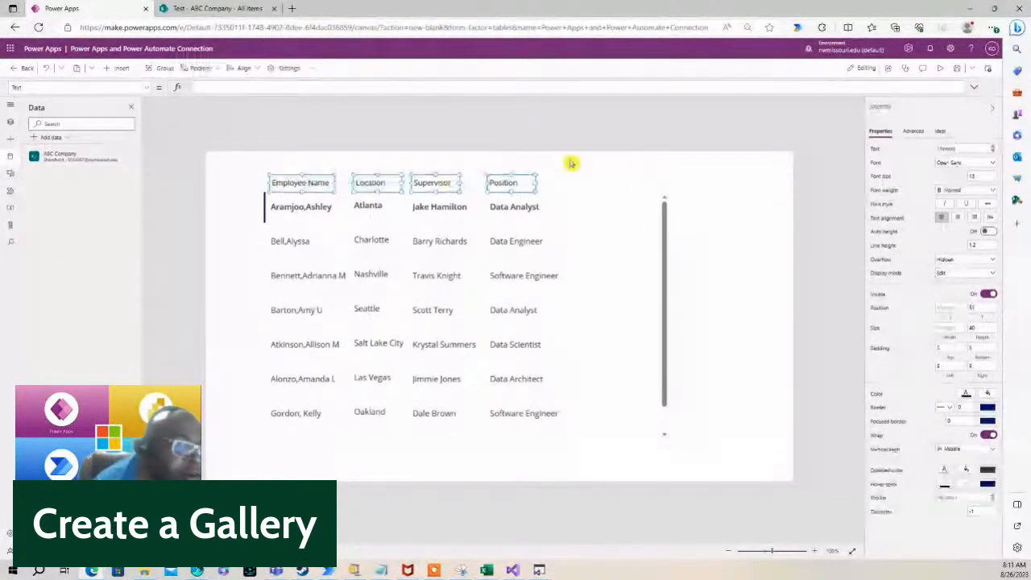
left_click(978, 192)
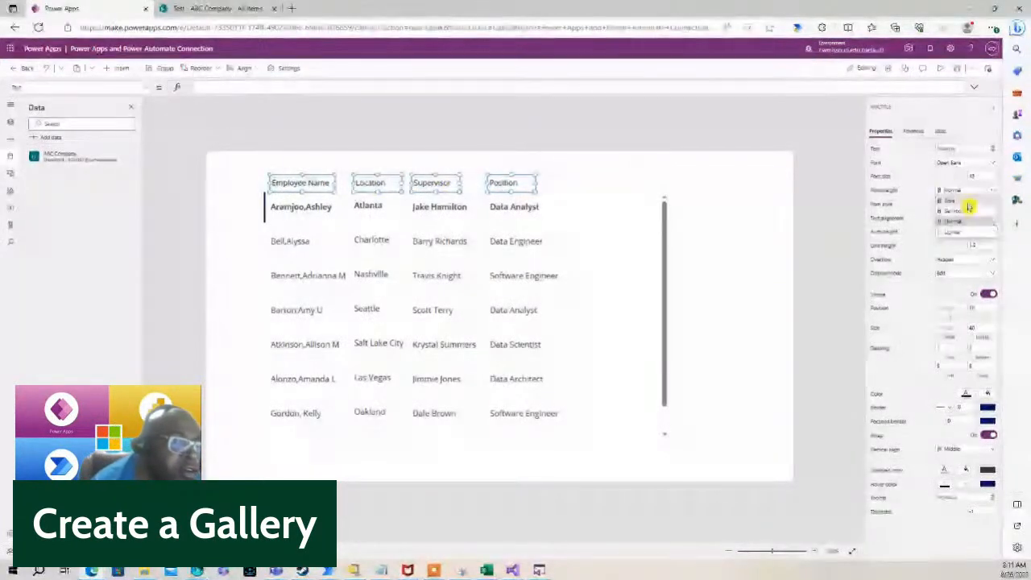
left_click(969, 201)
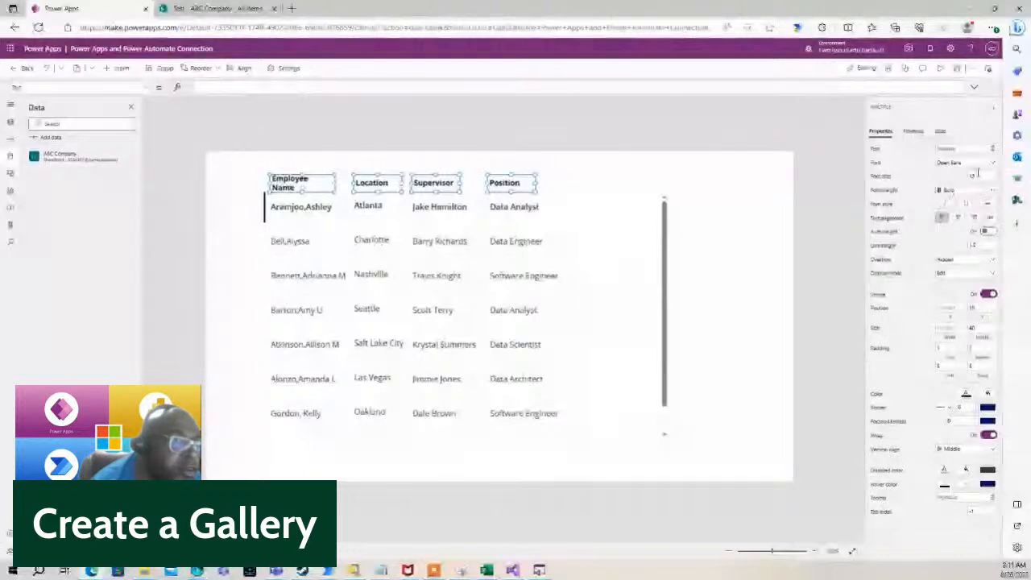
left_click(979, 175)
type("15")
key("Return")
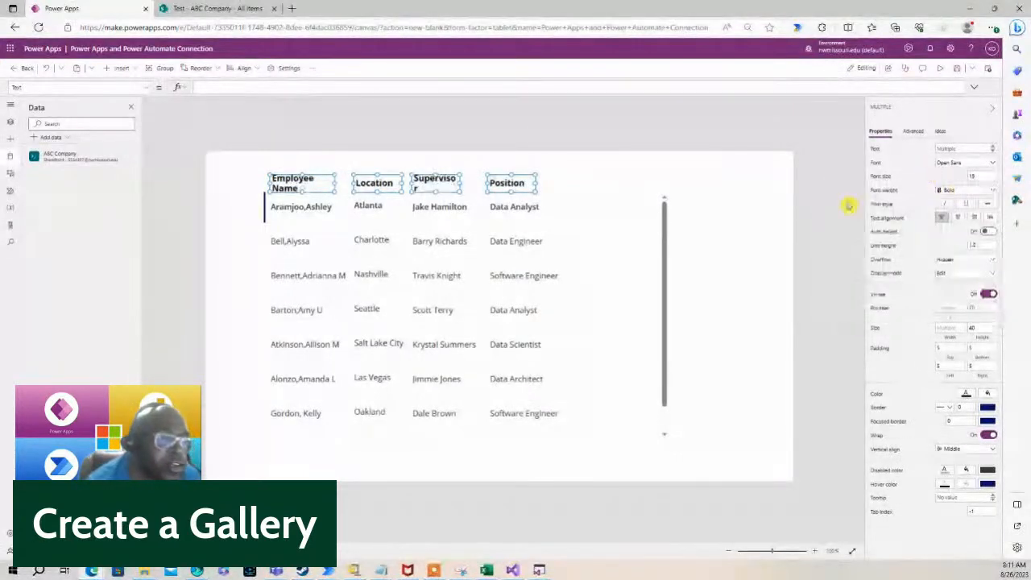
Set the screen's background fill to the light blue theme color RGBA(102, 182, 227, 1)
left_click(759, 221)
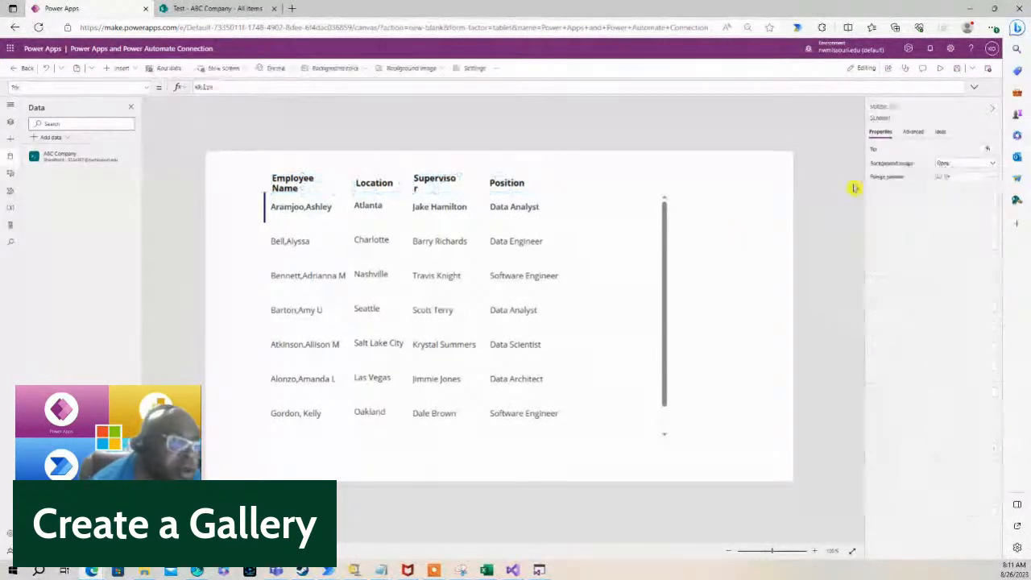
left_click(987, 150)
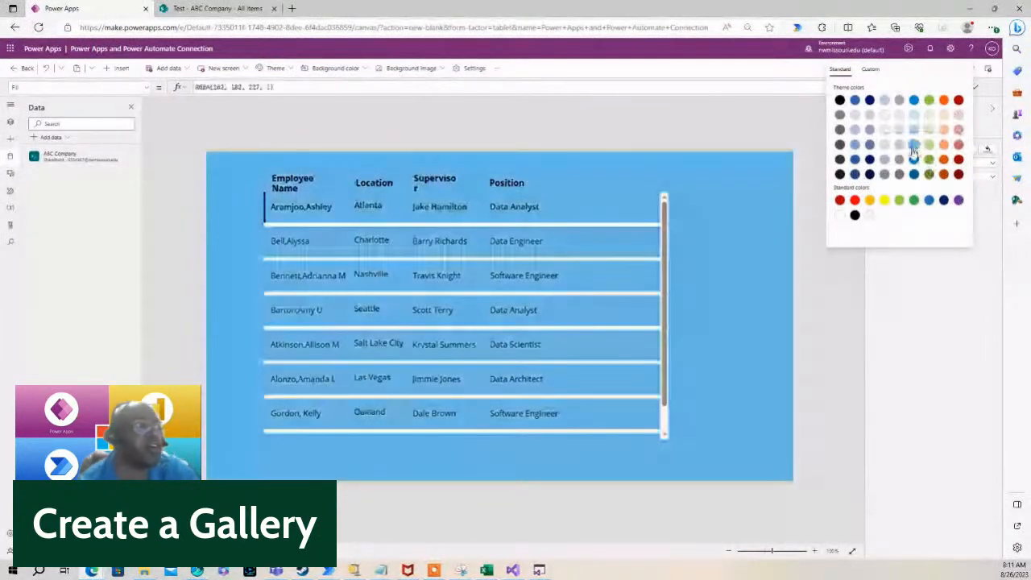
left_click(914, 144)
left_click(731, 272)
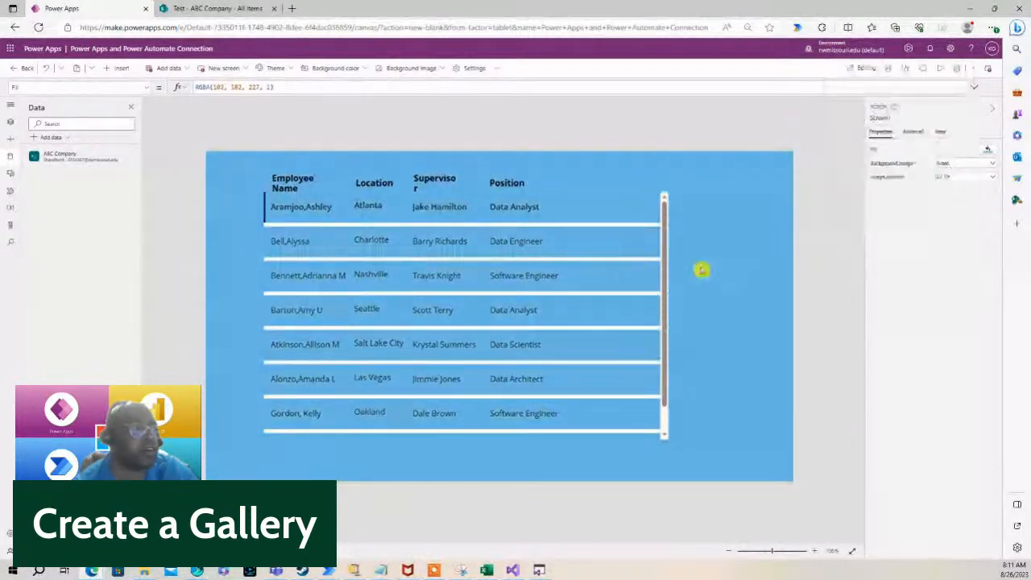
Reduce the gallery's row height slightly, to a template size of 74
left_click(618, 277)
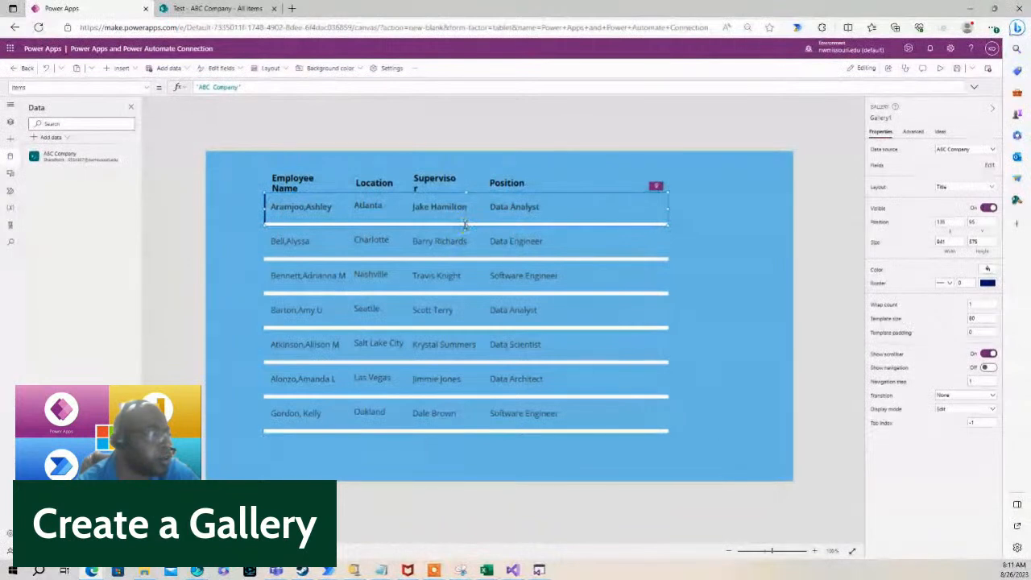
left_click_drag(465, 226, 465, 221)
left_click(466, 182)
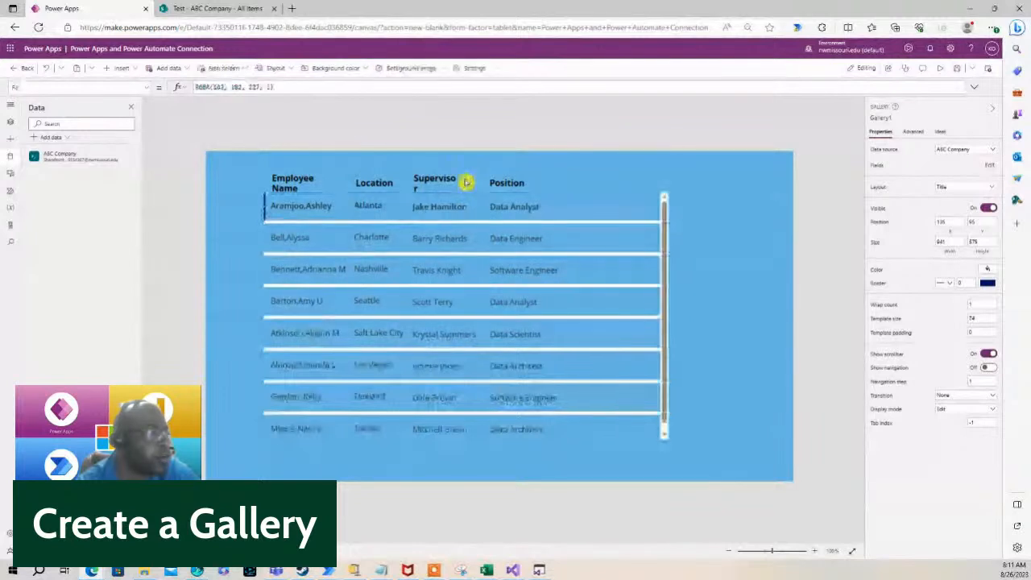
Widen the Supervisor and Employee Name headings so that each text fits on a single line
left_click(466, 182)
left_click_drag(465, 183, 473, 185)
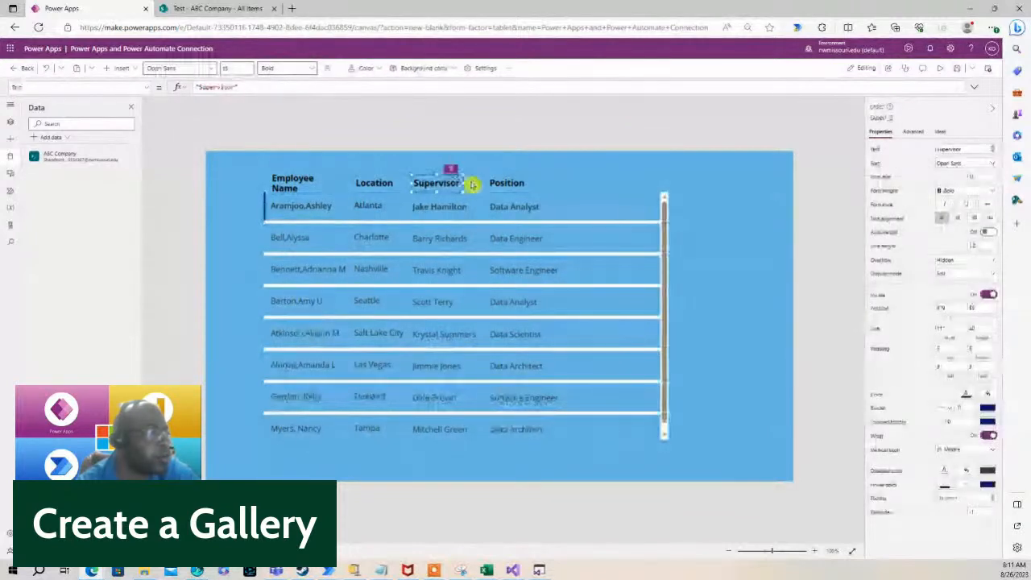
left_click(318, 188)
left_click_drag(319, 185, 351, 183)
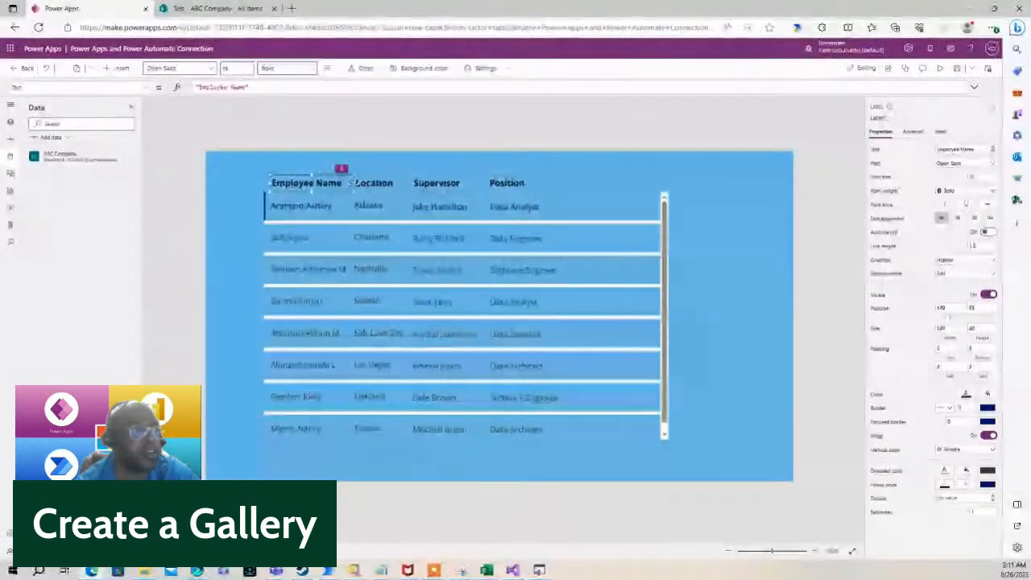
left_click(726, 200)
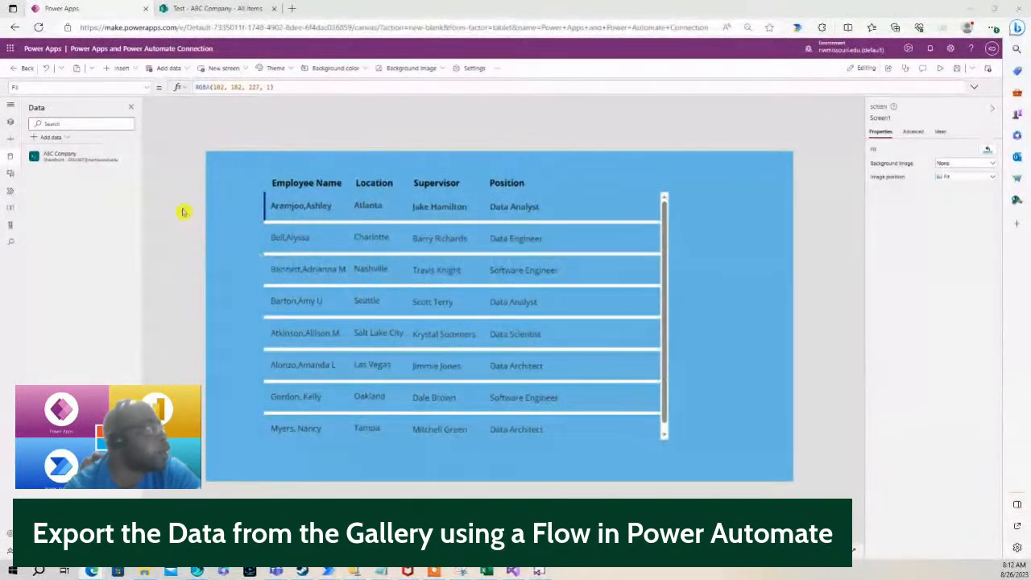
Create a new Power Automate flow from blank for the app
left_click(10, 195)
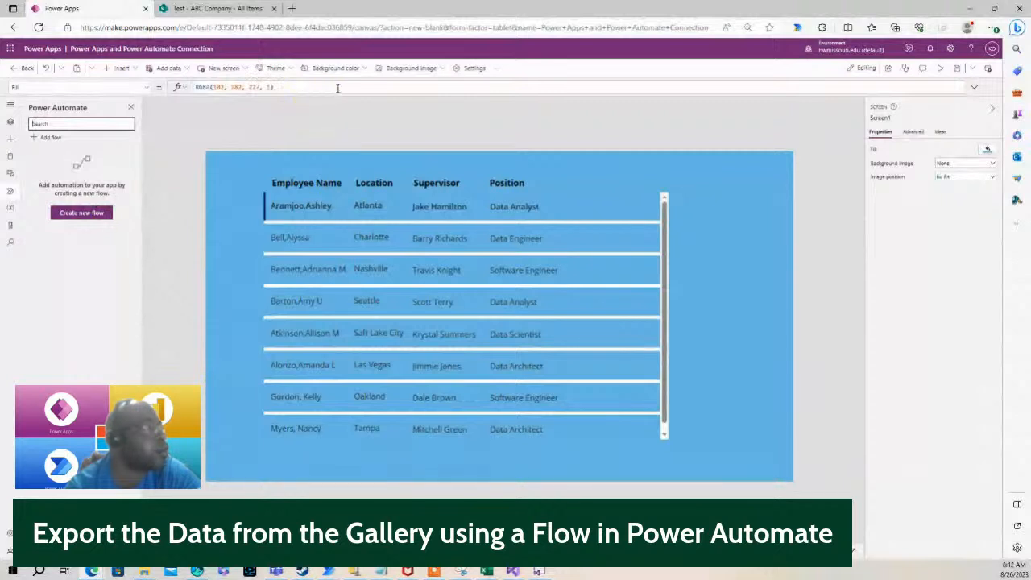
left_click(74, 214)
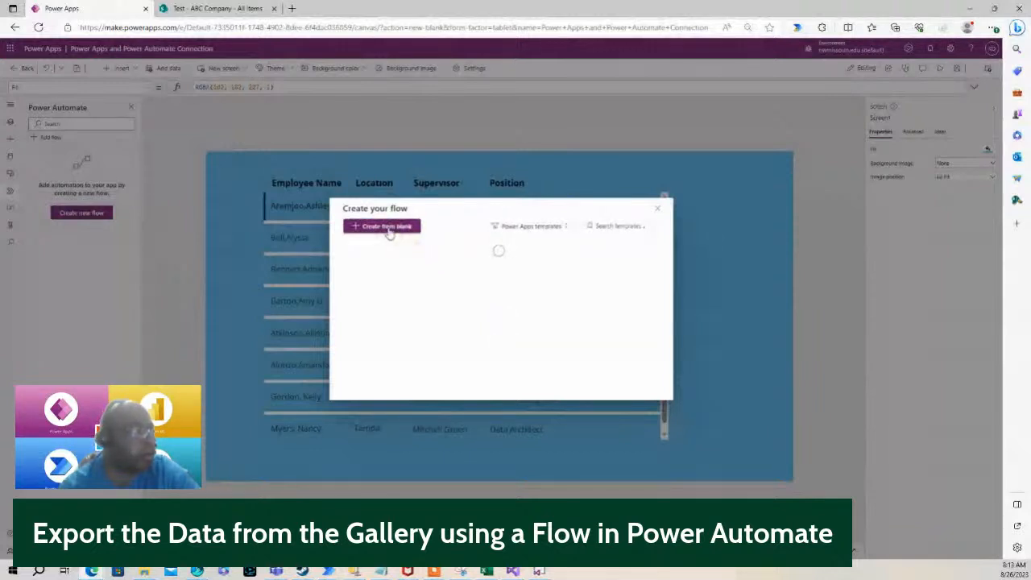
left_click(387, 229)
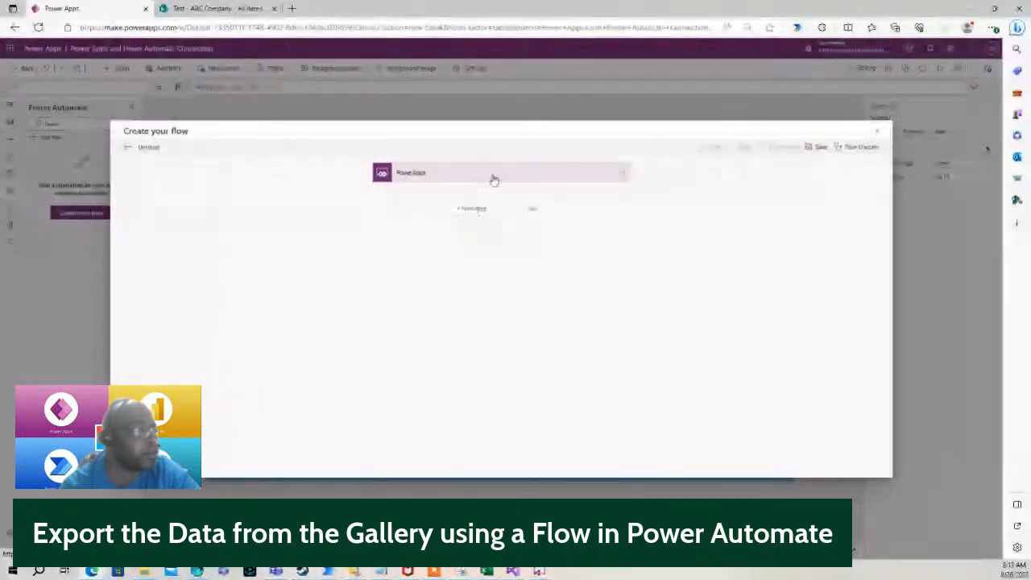
Replace the flow's default PowerApps trigger with the PowerApps (V2) trigger
left_click(619, 173)
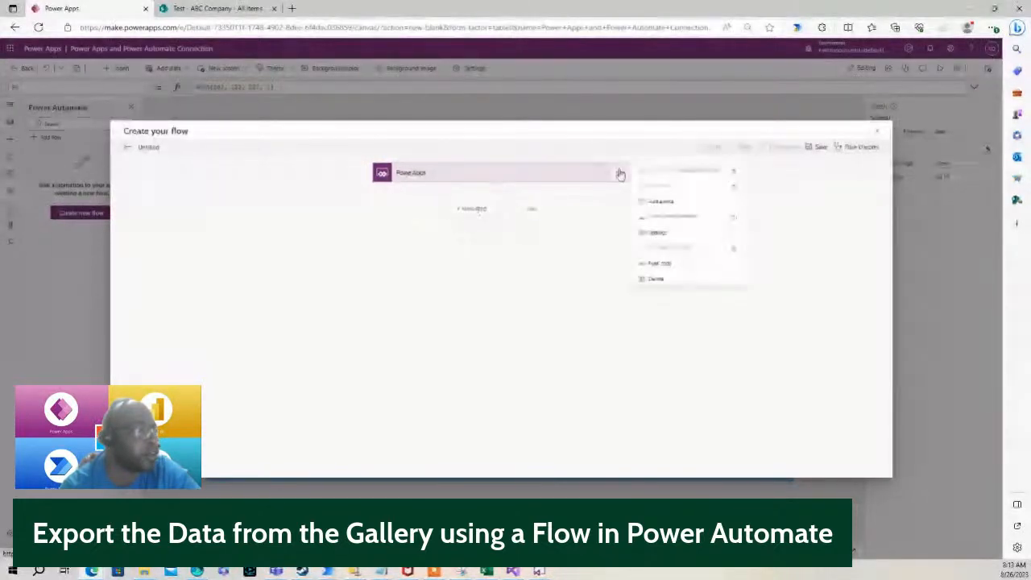
left_click(655, 278)
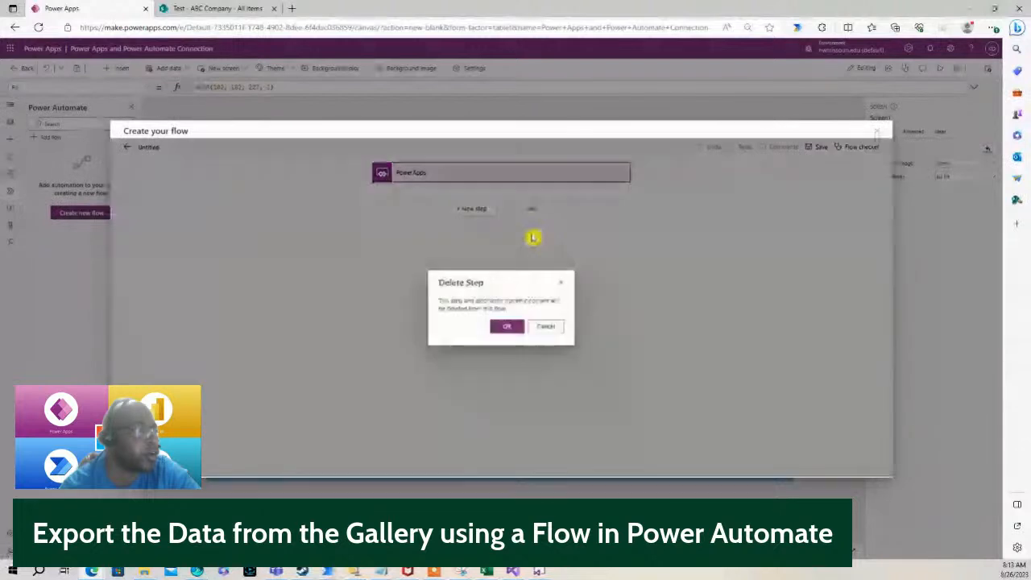
left_click(505, 325)
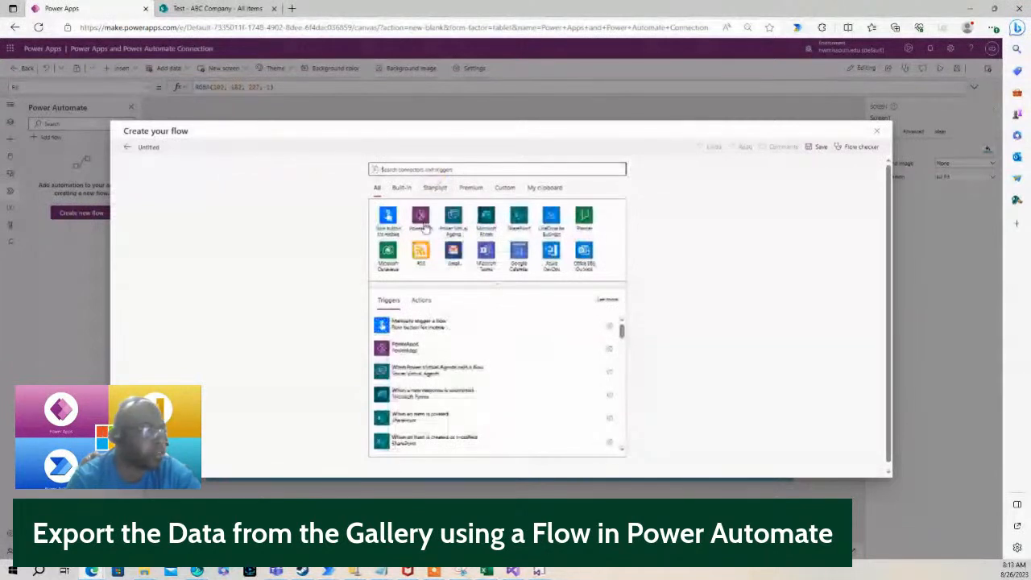
left_click(421, 216)
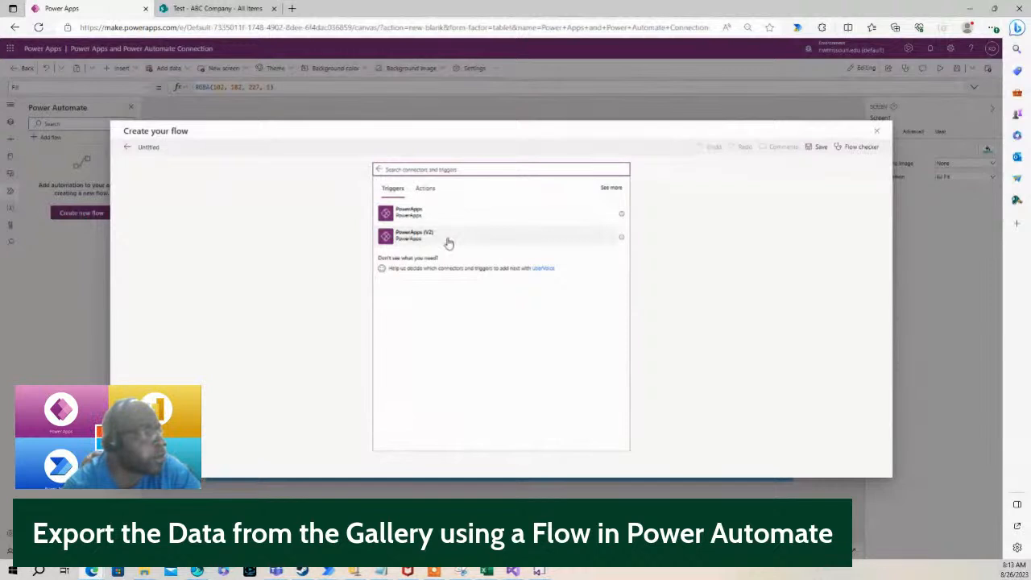
left_click(449, 242)
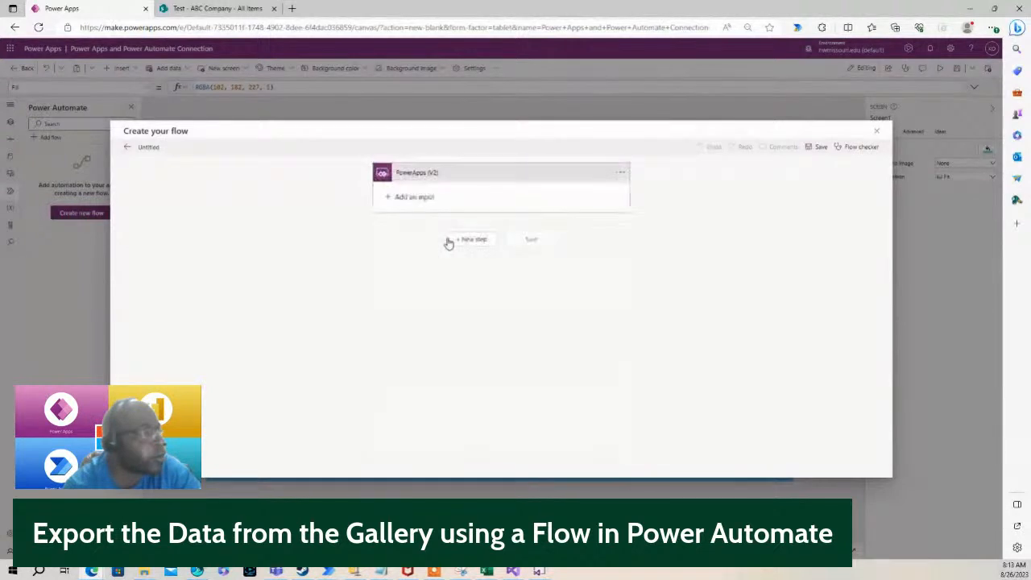
Replace the flow's PowerApps (V2) trigger with the original PowerApps trigger
left_click(395, 202)
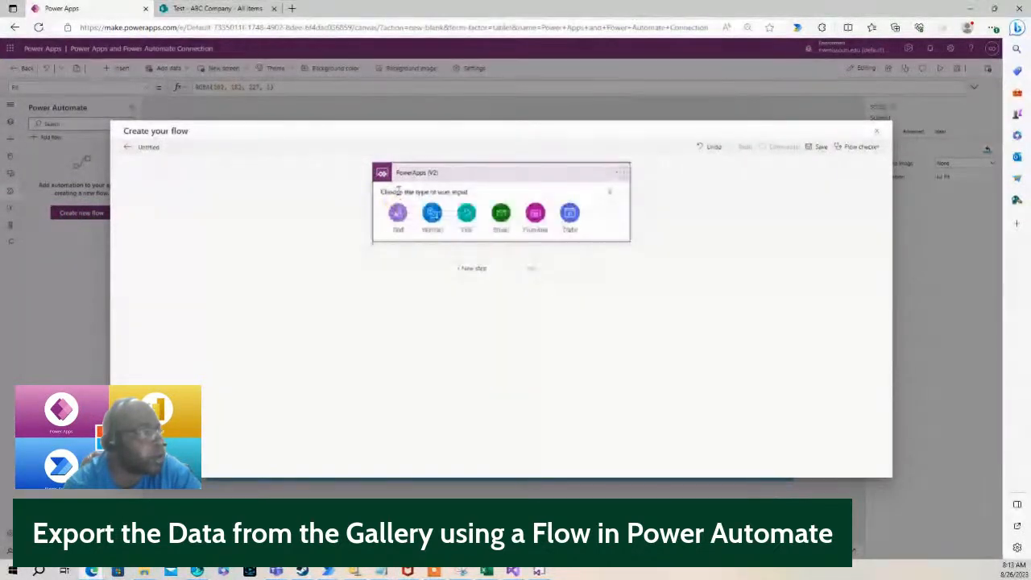
left_click(617, 173)
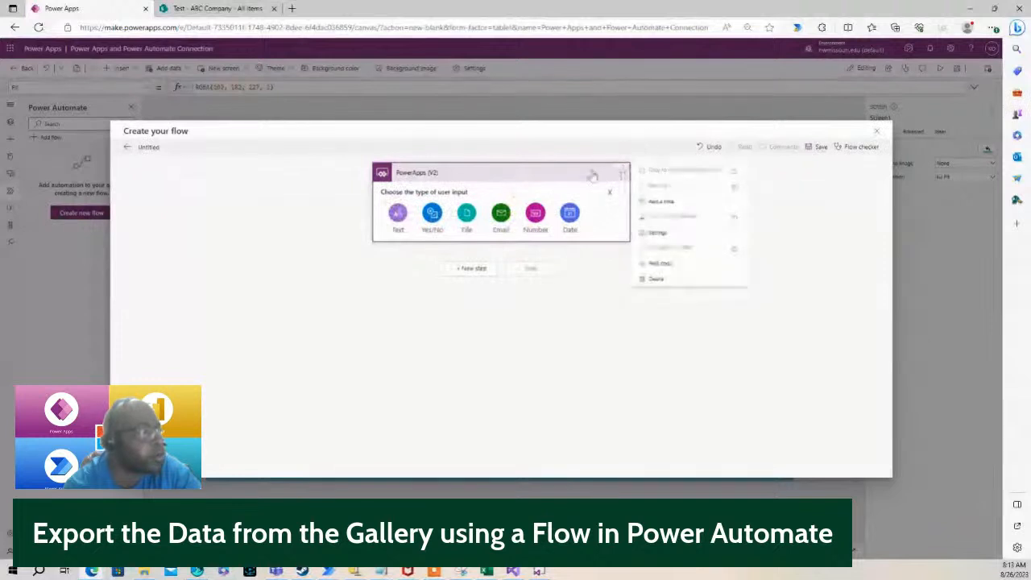
left_click(669, 279)
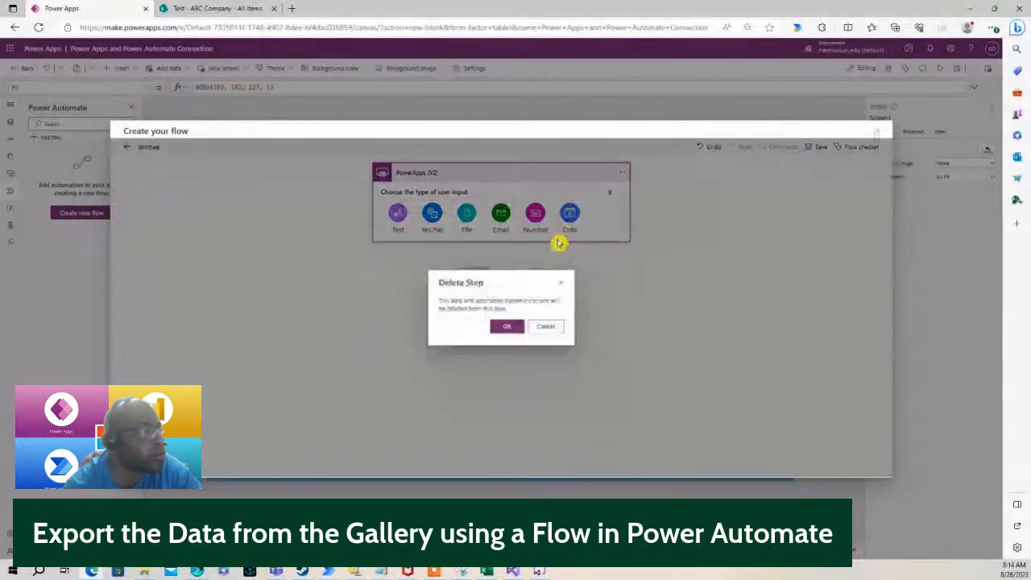
left_click(506, 326)
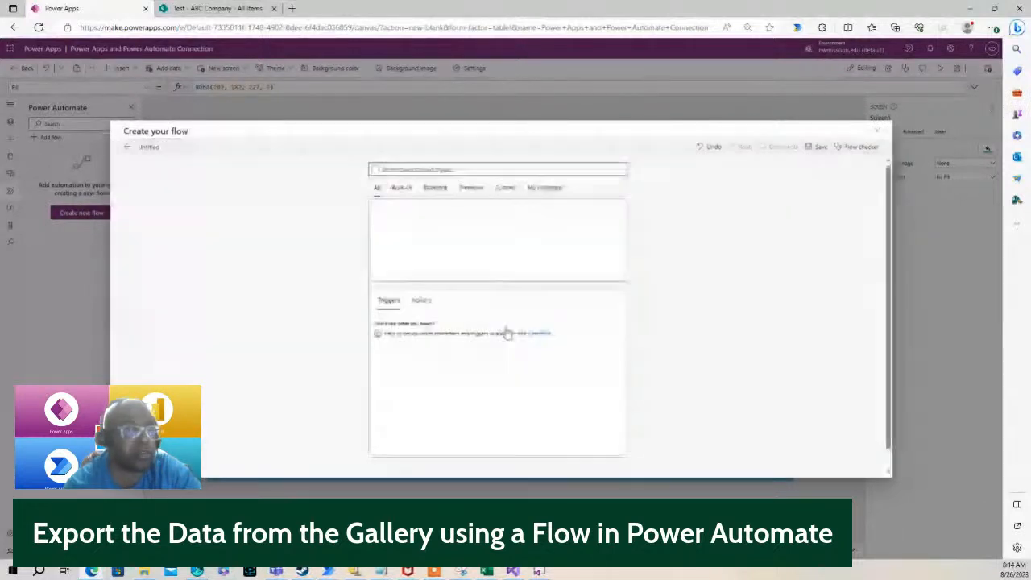
left_click(422, 220)
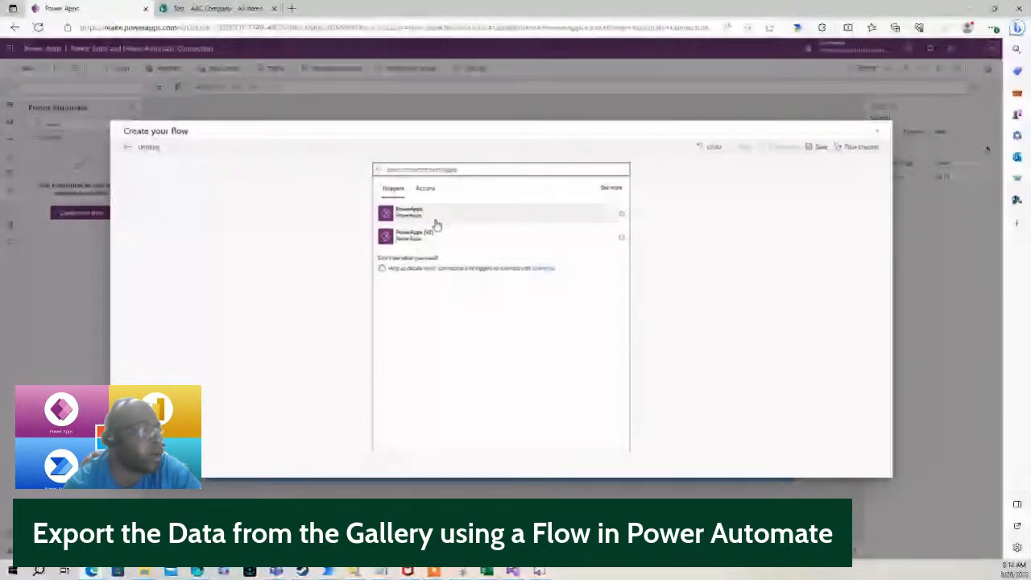
left_click(436, 215)
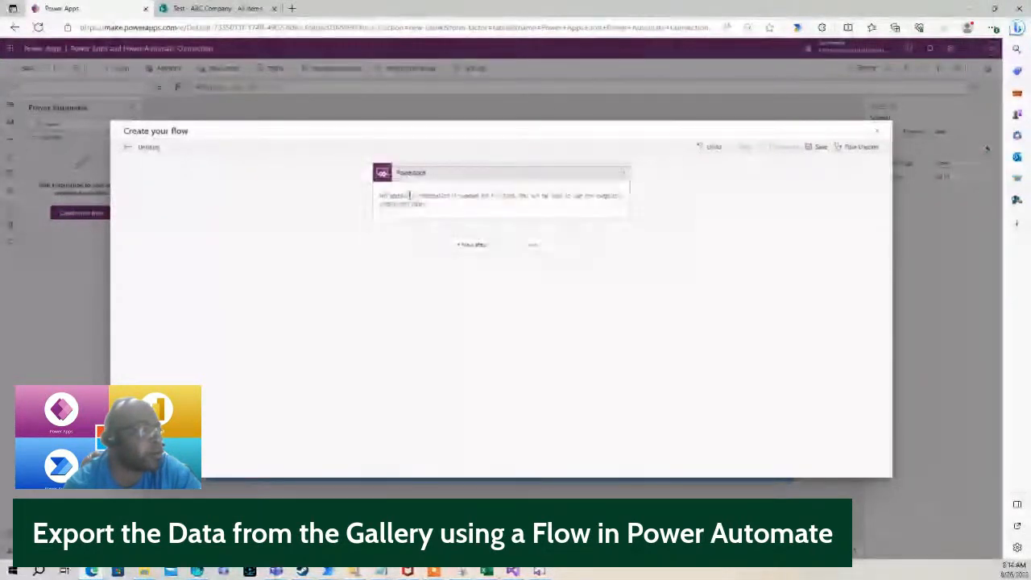
Add a SharePoint Get items action that reads the ABC Company list from the Test site
left_click(461, 245)
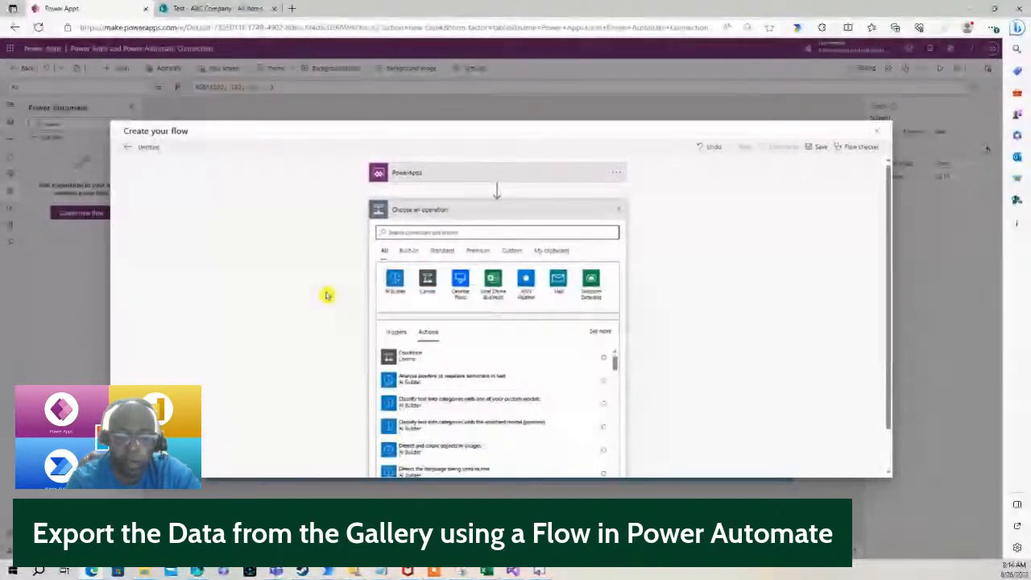
type("gi form")
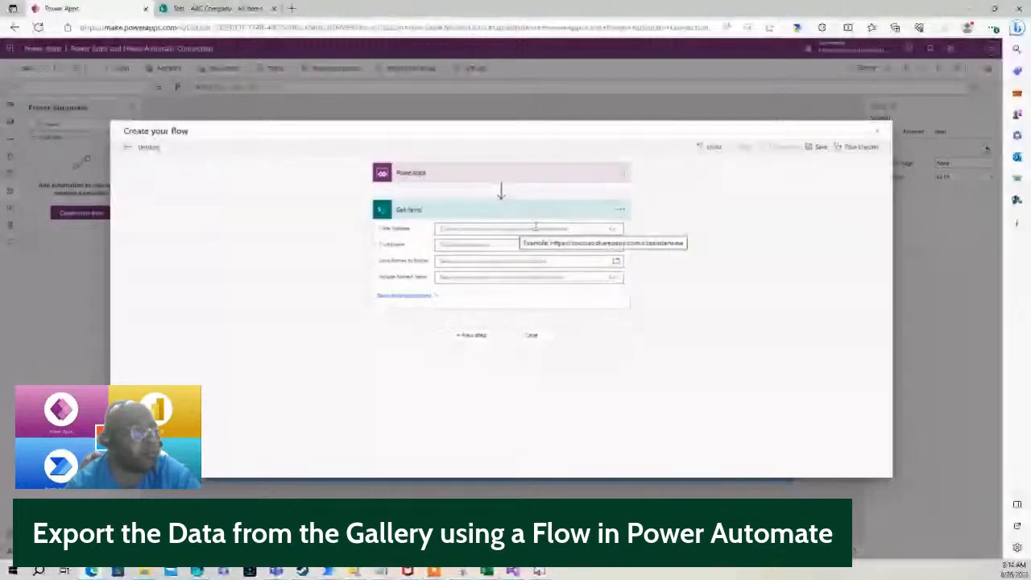
left_click(616, 232)
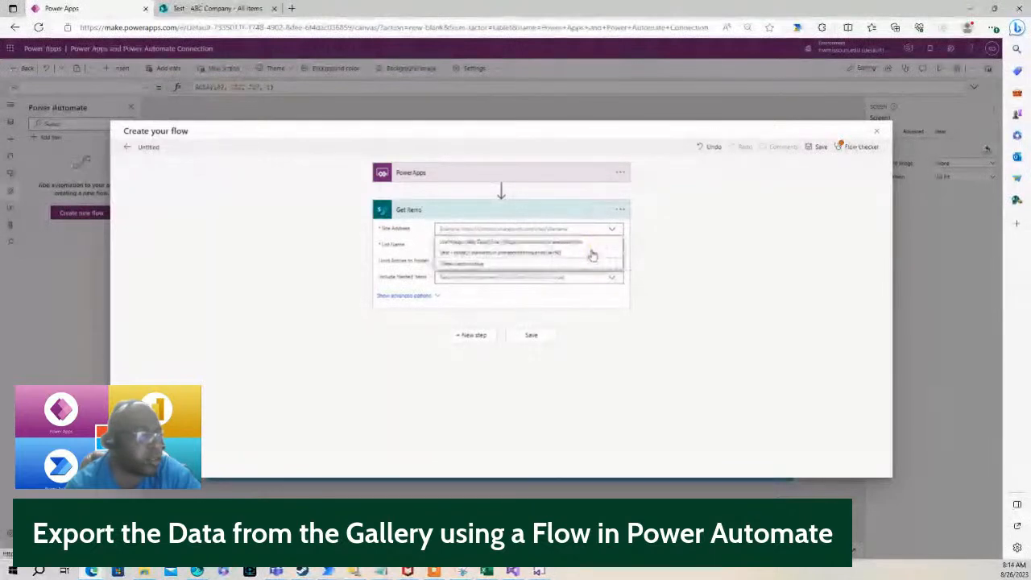
left_click(589, 251)
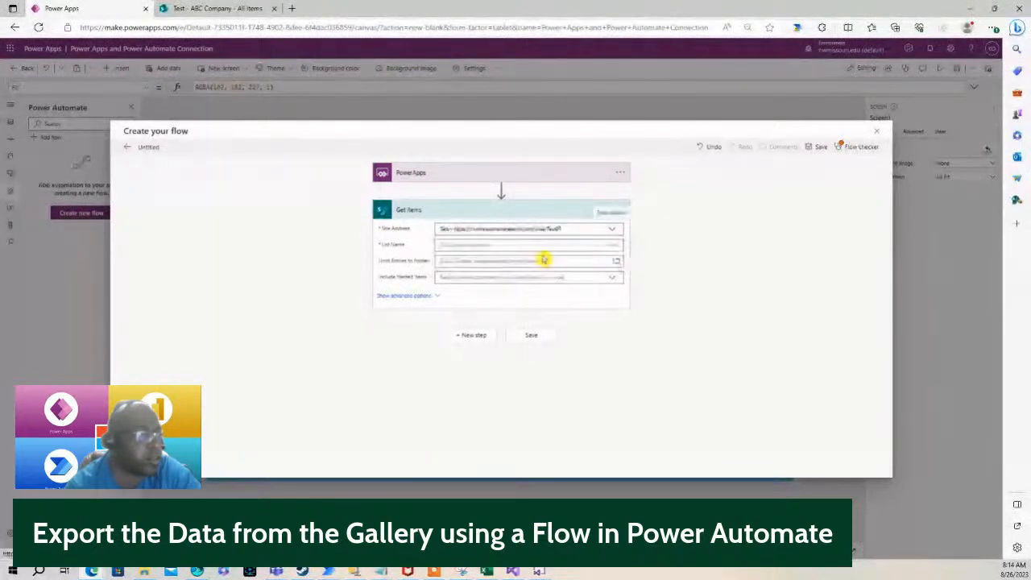
left_click(612, 246)
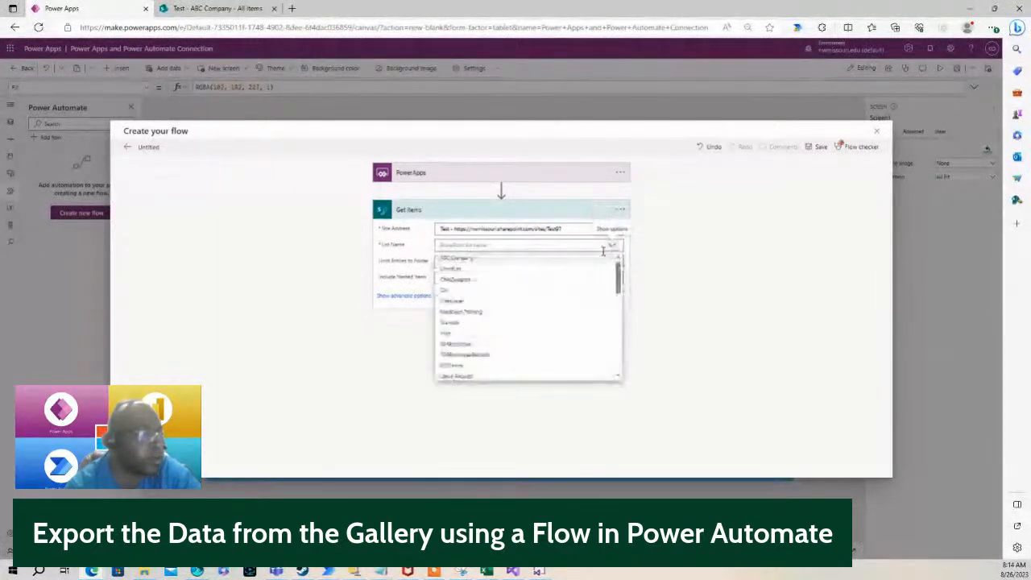
left_click(486, 260)
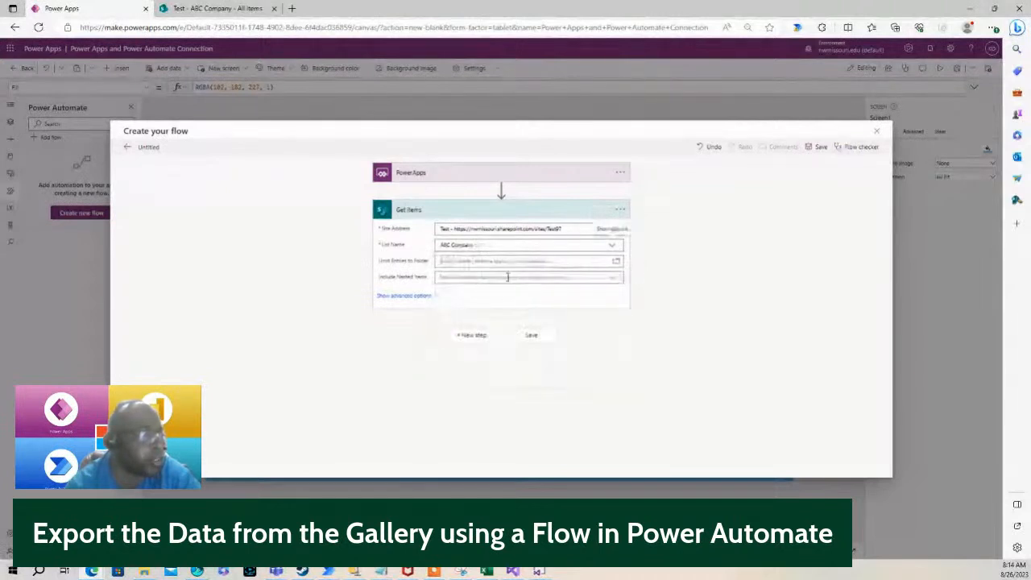
left_click(417, 300)
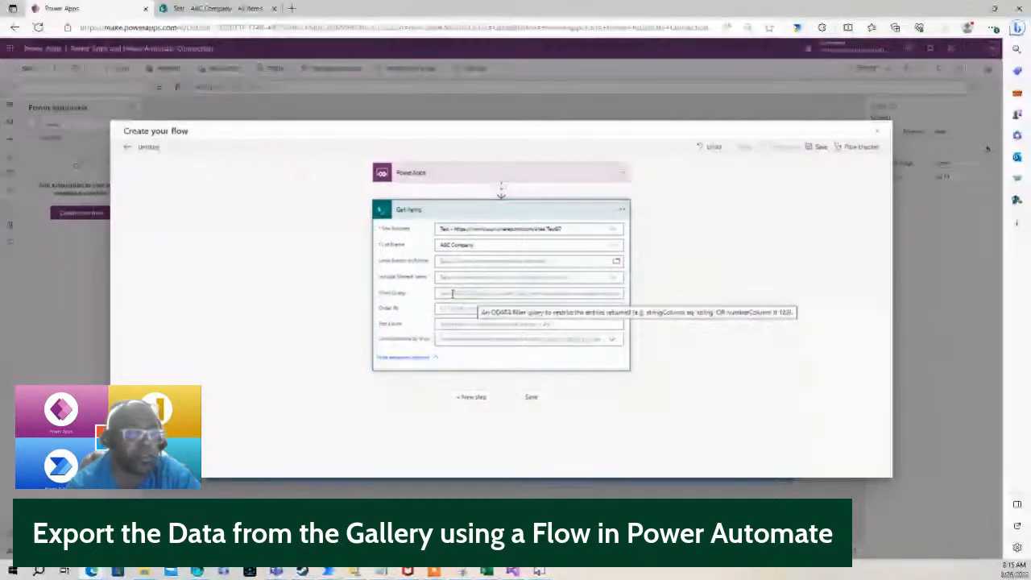
left_click(471, 200)
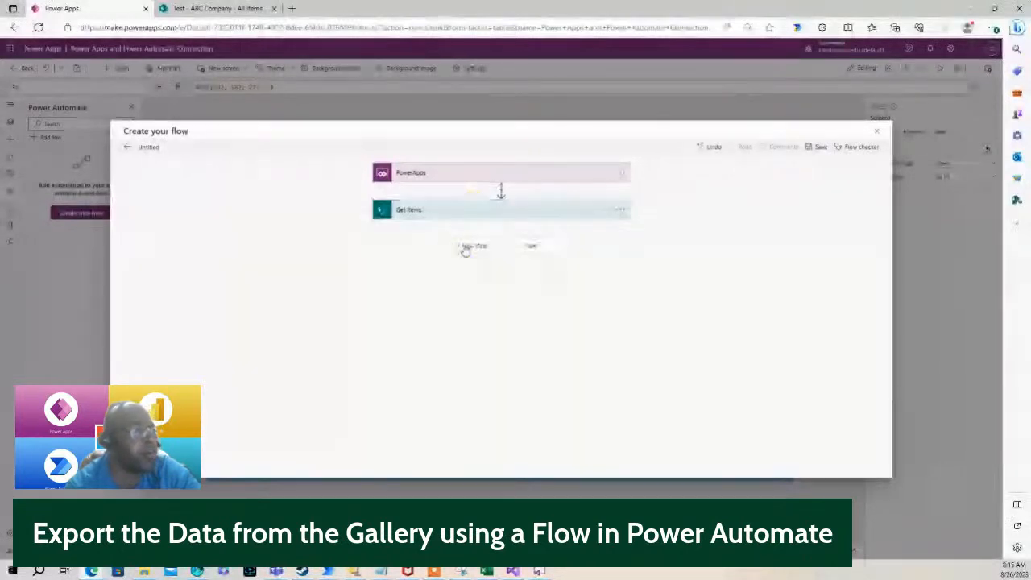
Add a Data Operation Create CSV table action that takes the Get items value output as its source
left_click(468, 246)
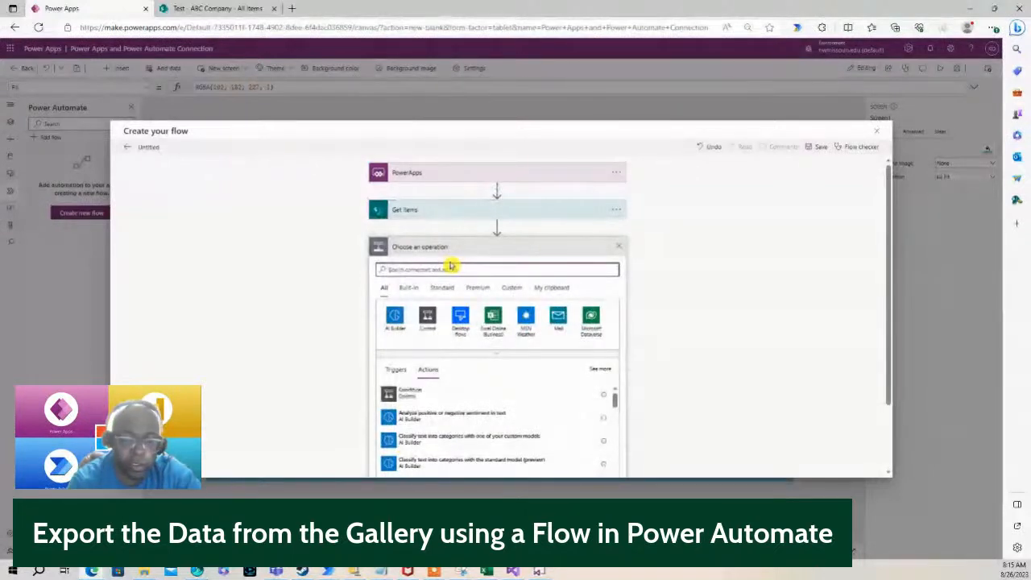
type("t")
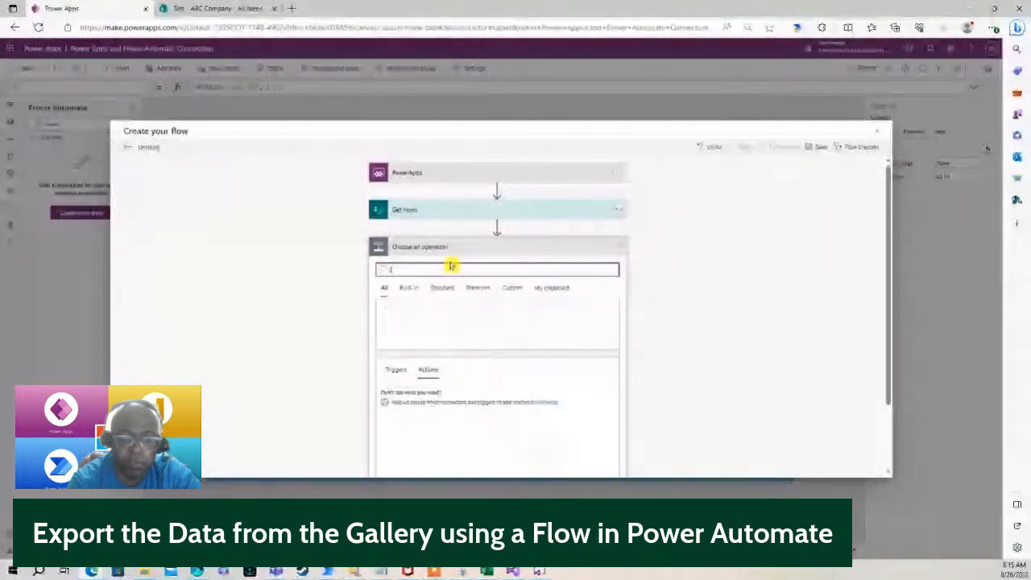
type("sv table")
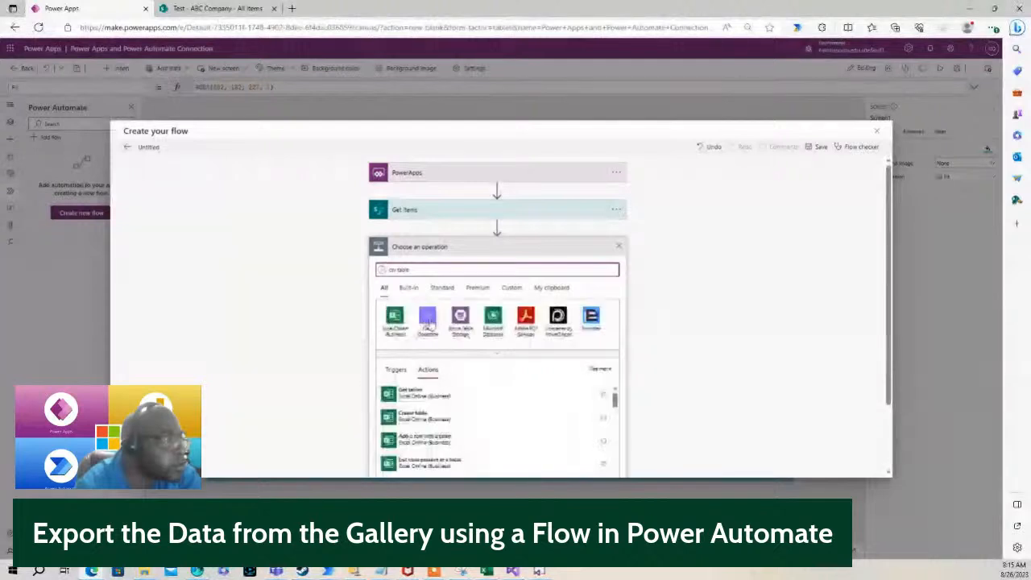
left_click(428, 317)
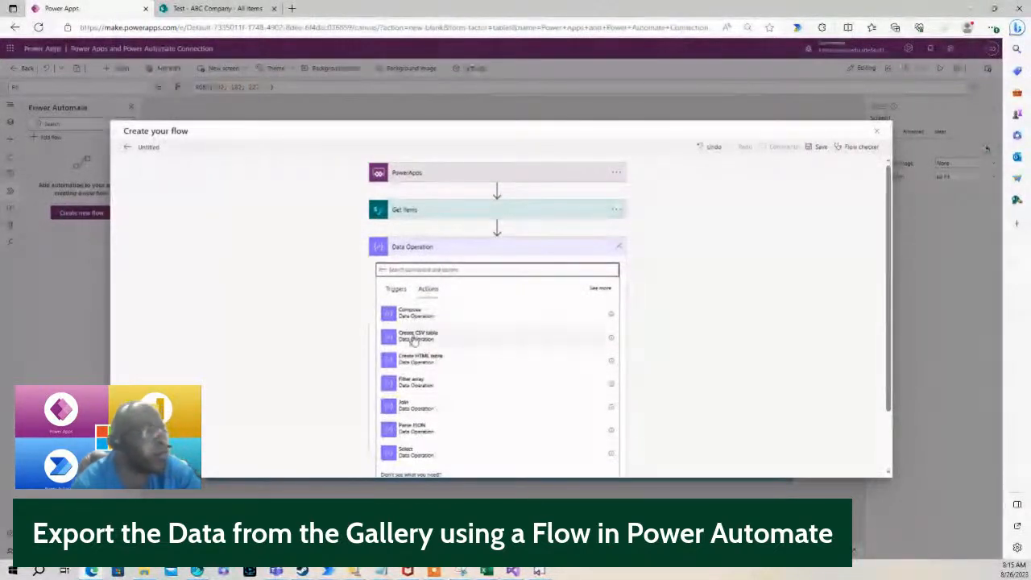
left_click(413, 339)
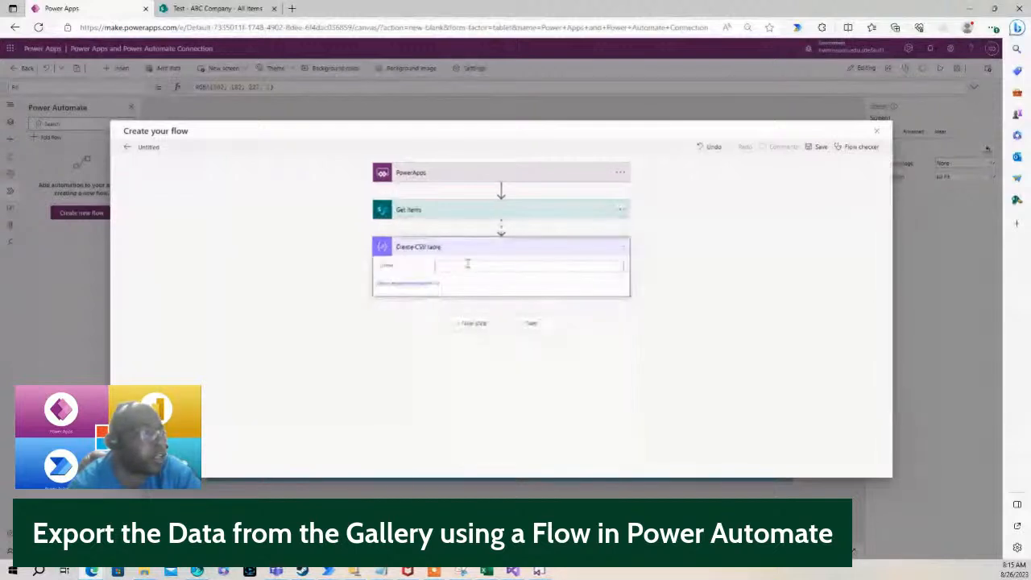
left_click(440, 265)
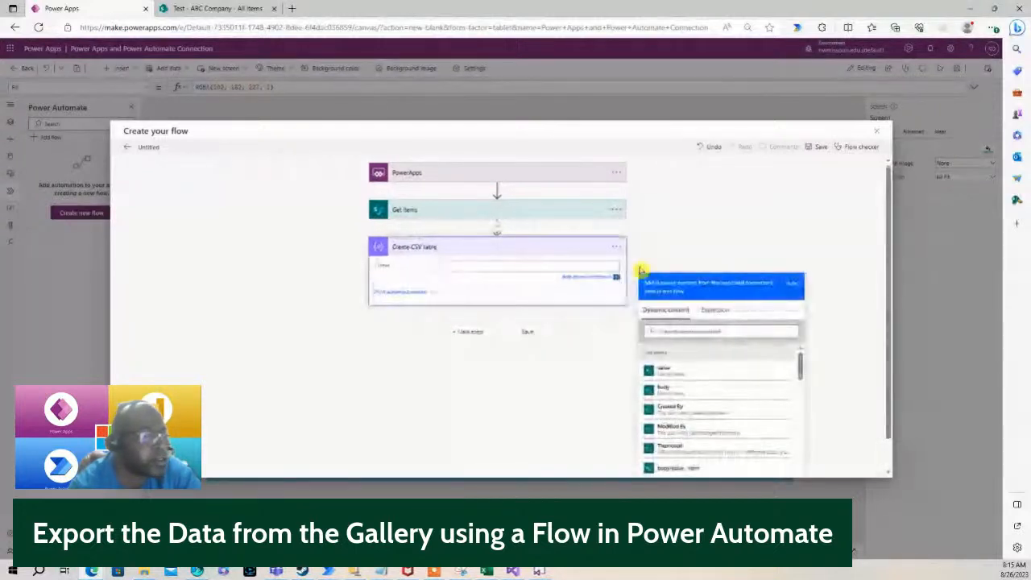
left_click(683, 375)
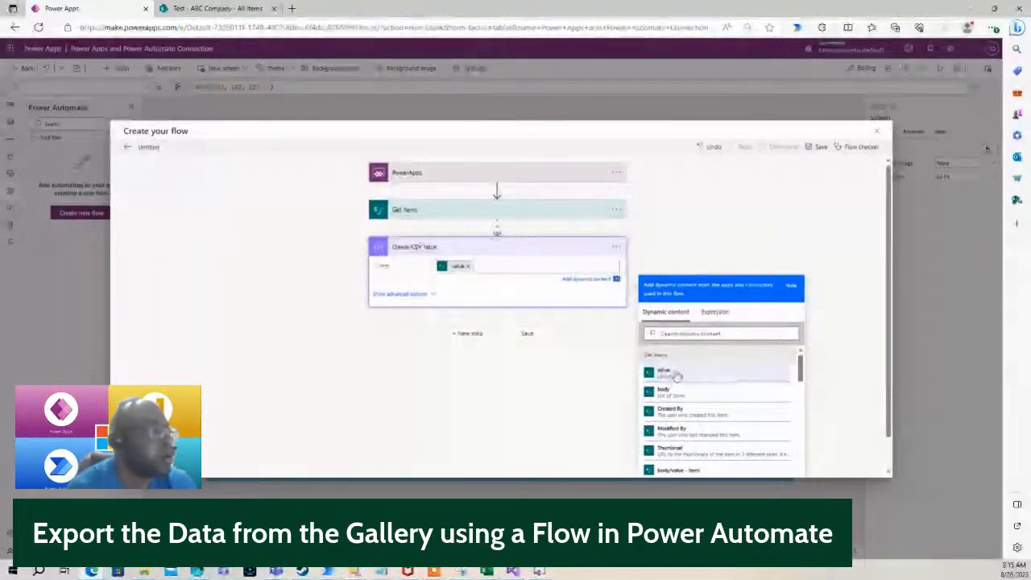
Set the CSV table's columns to Custom
left_click(403, 295)
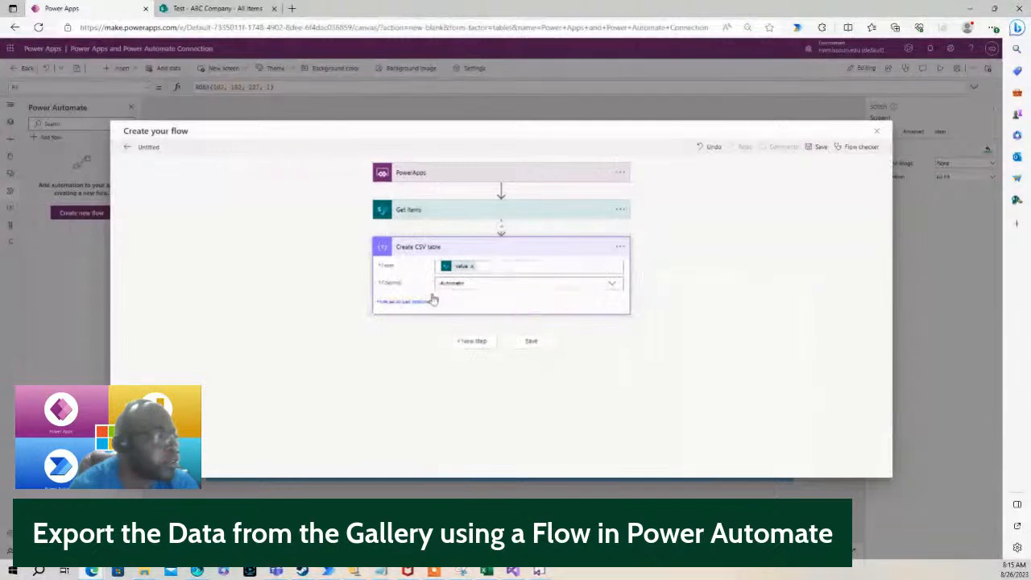
left_click(613, 286)
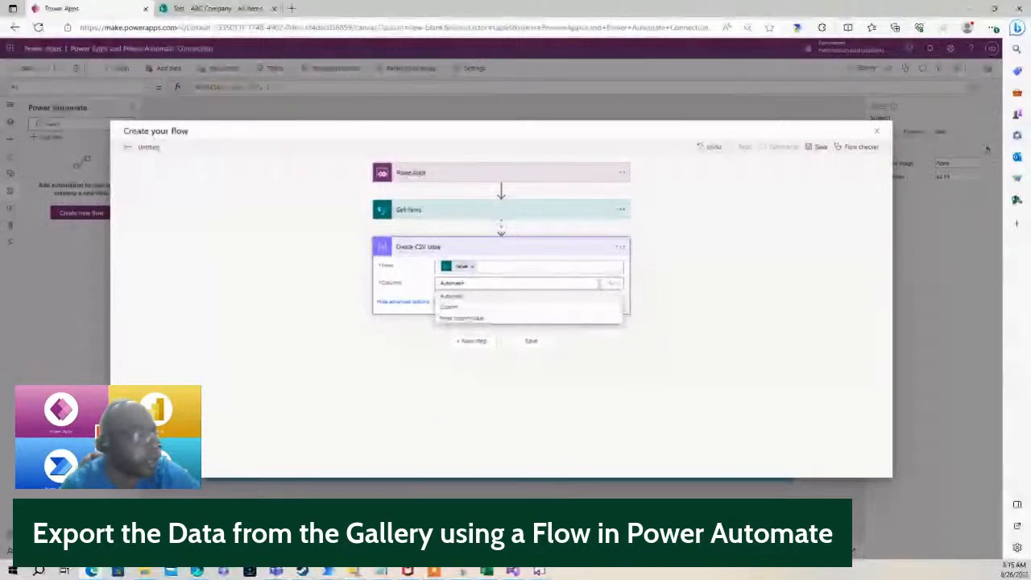
left_click(563, 308)
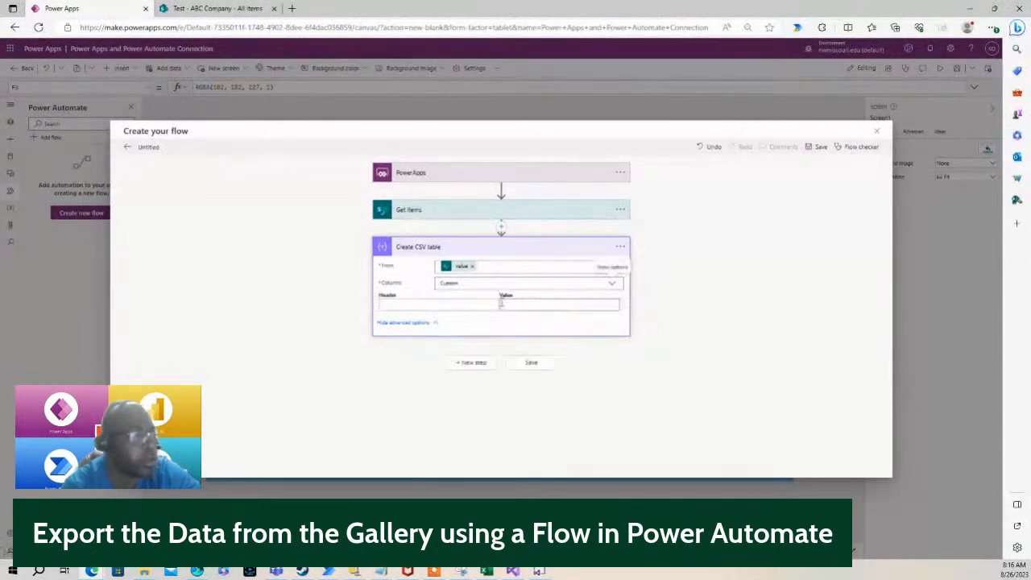
Define the first CSV column with the header EmployeeName and map it to the EmployeeName field from Get items
left_click(464, 308)
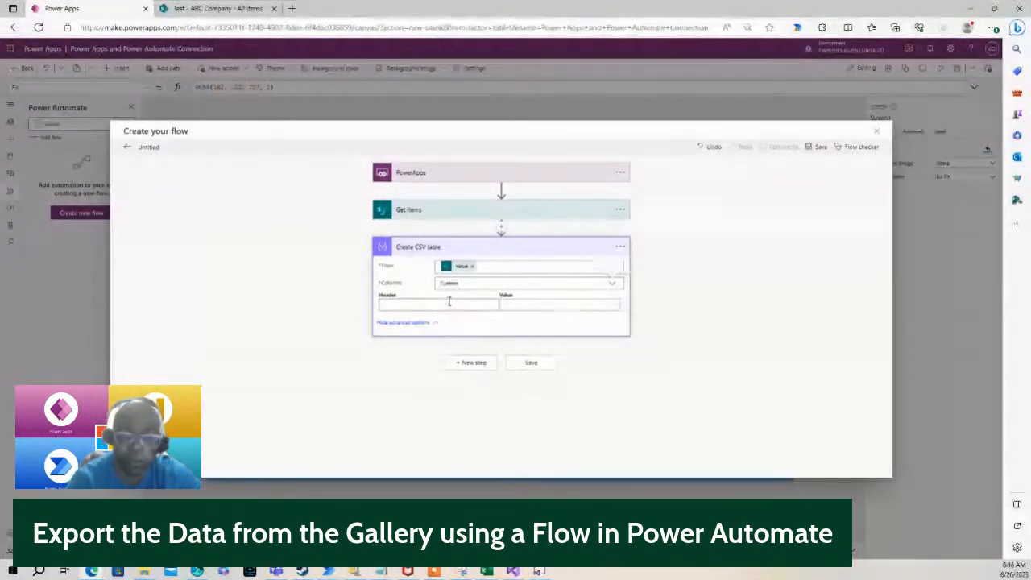
left_click(449, 301)
type("Email")
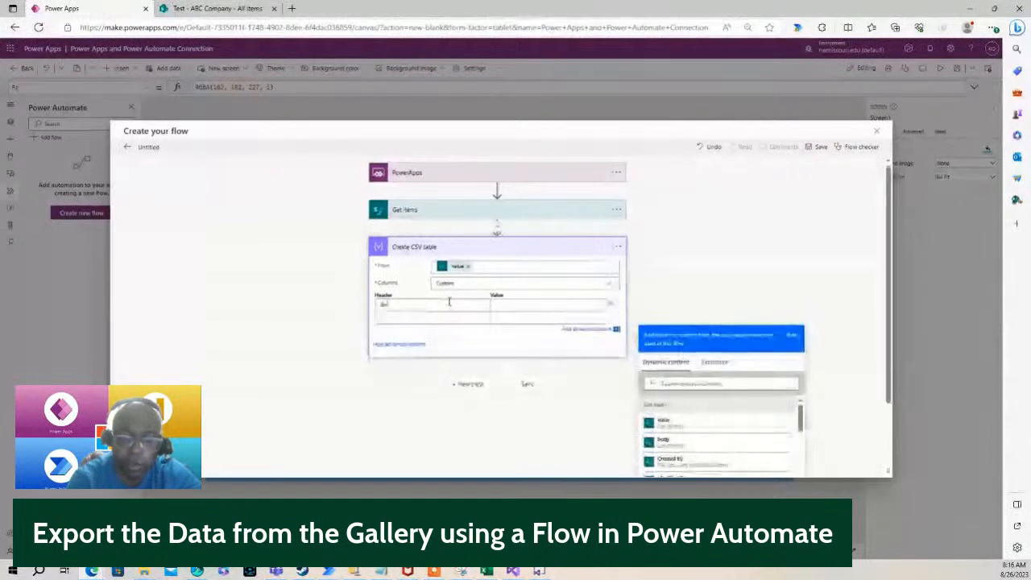
key("BackSpace")
key("BackSpace")
key("BackSpace")
type("ployeeId")
key("BackSpace")
key("BackSpace")
type("Name")
left_click(493, 309)
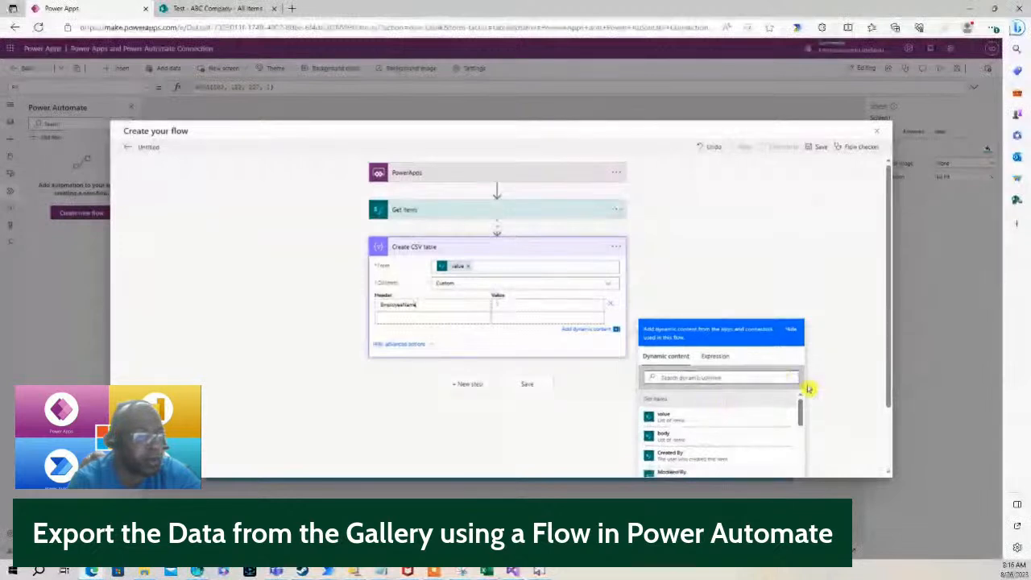
left_click_drag(801, 416, 811, 440)
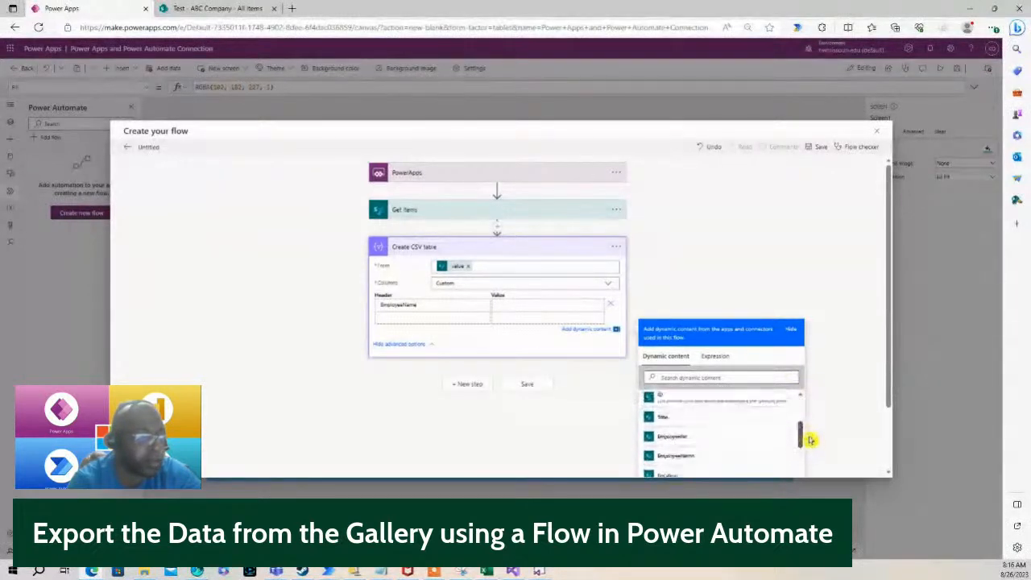
left_click(728, 456)
Add a second CSV column with the header Location and map it to the Location field
left_click_drag(889, 258, 898, 357)
left_click(405, 236)
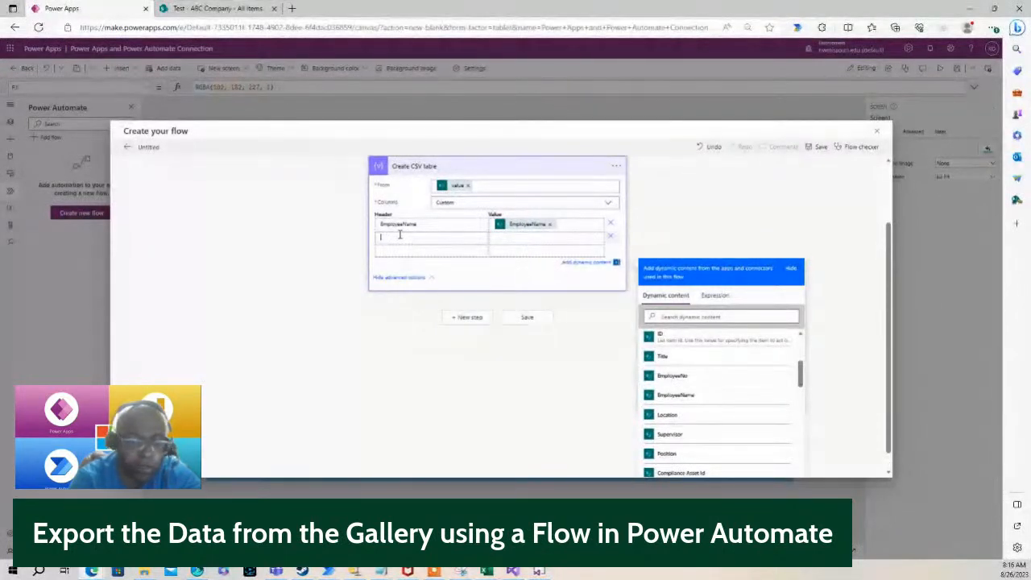
type("Loca")
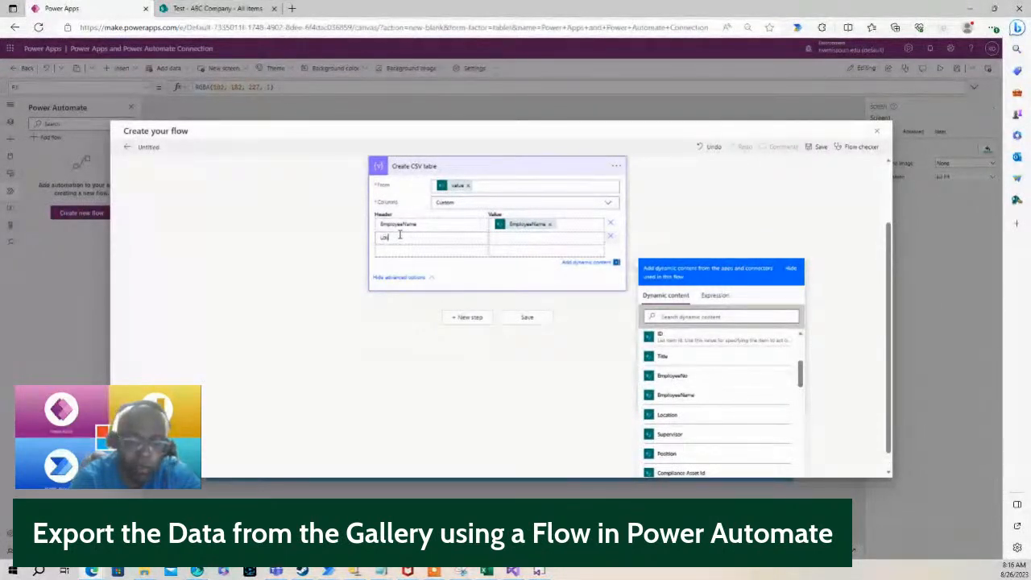
type("tio")
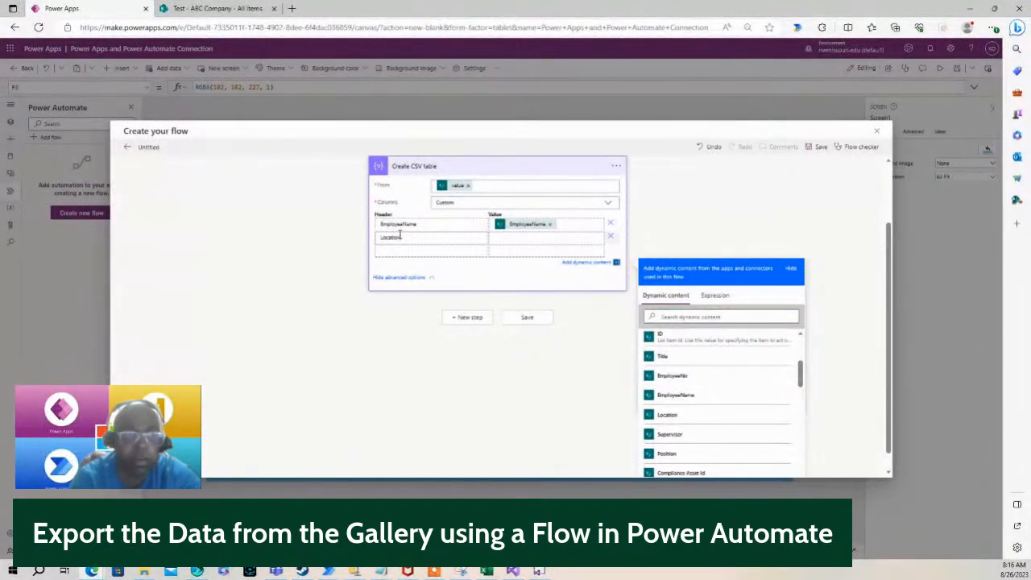
type("n")
left_click(525, 236)
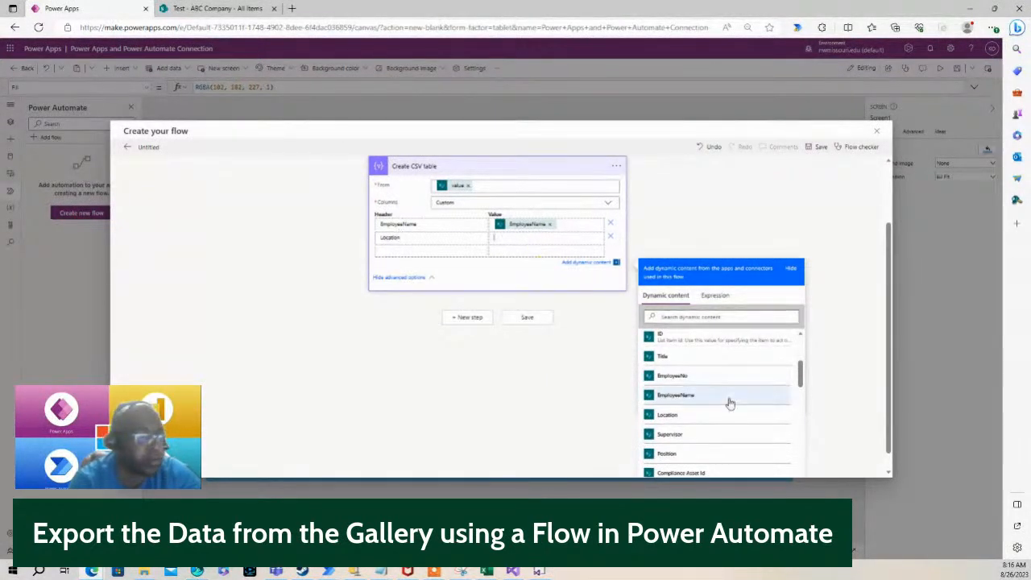
left_click(727, 415)
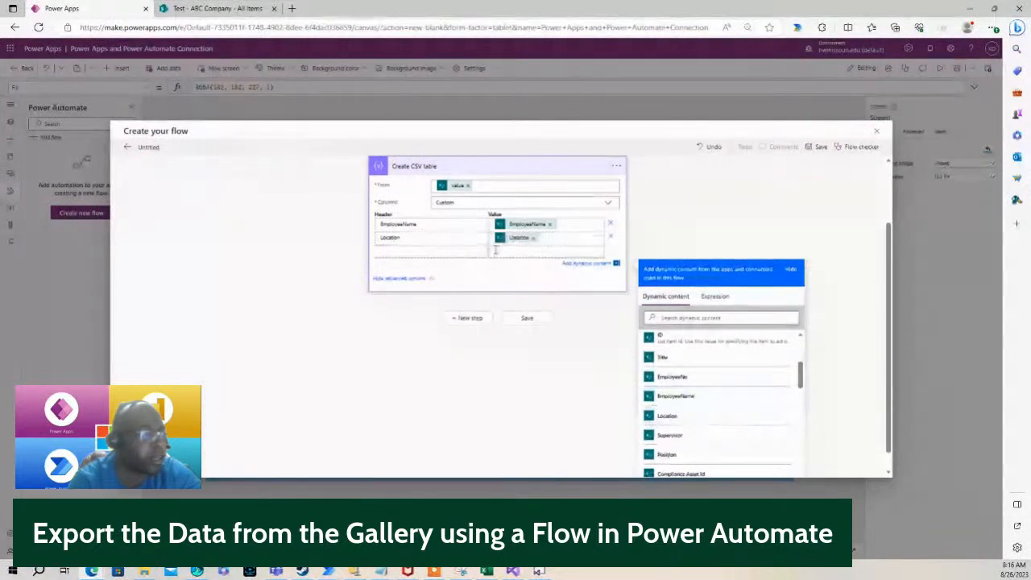
Add a third CSV column with the header Supervisor and map it to the Supervisor field from Get items
left_click(434, 255)
type("Super")
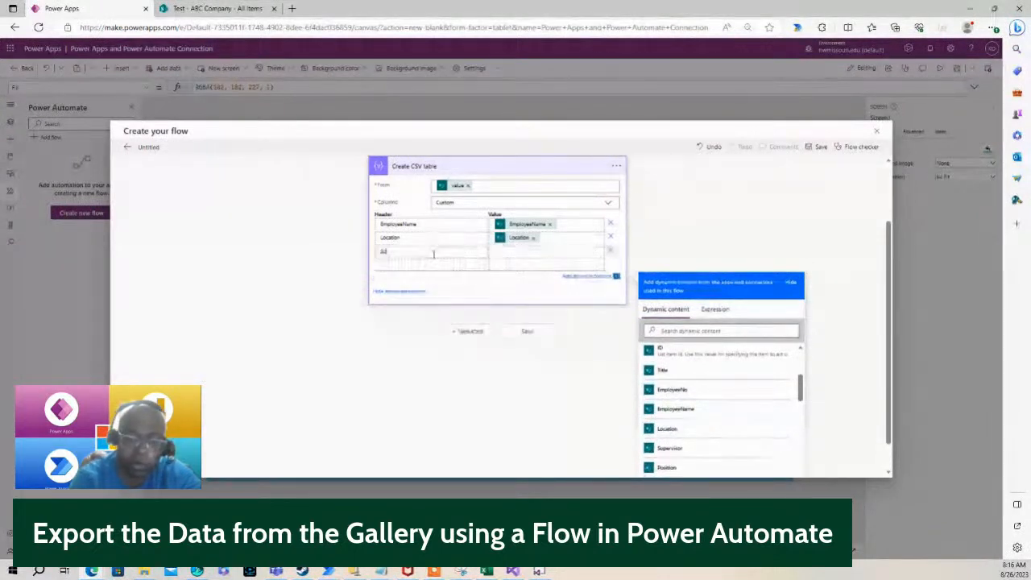
type("visor")
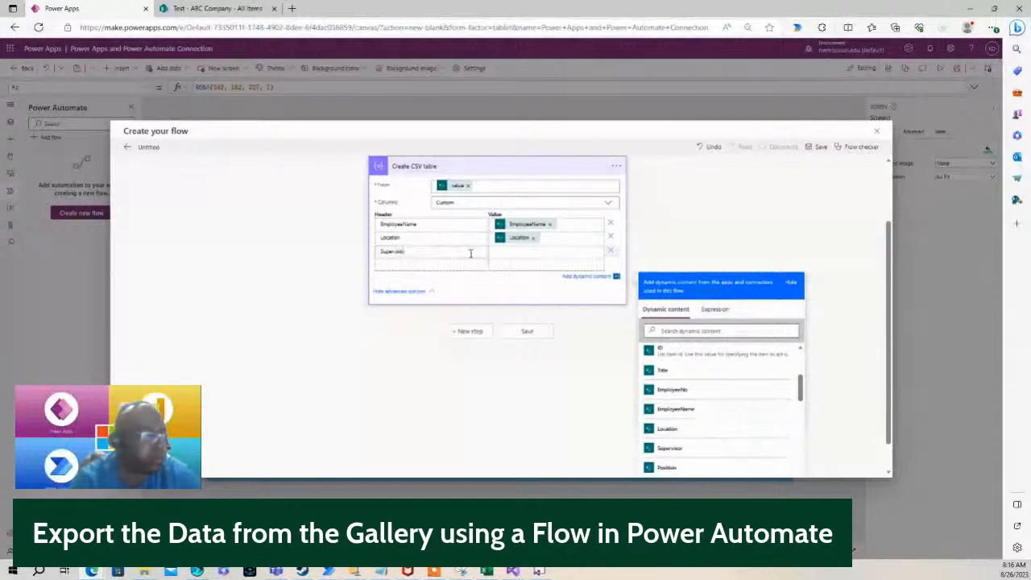
left_click(513, 251)
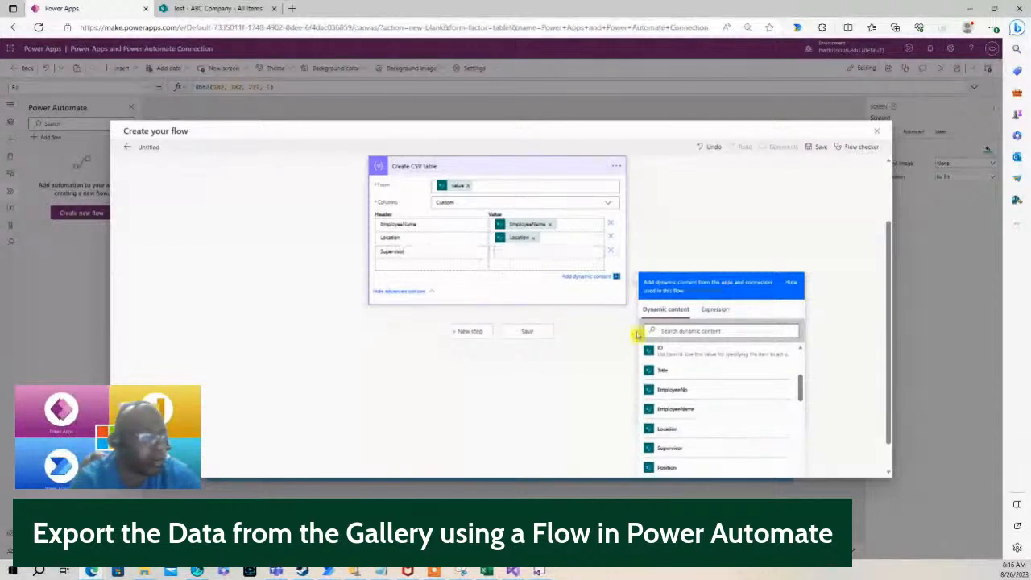
left_click(672, 449)
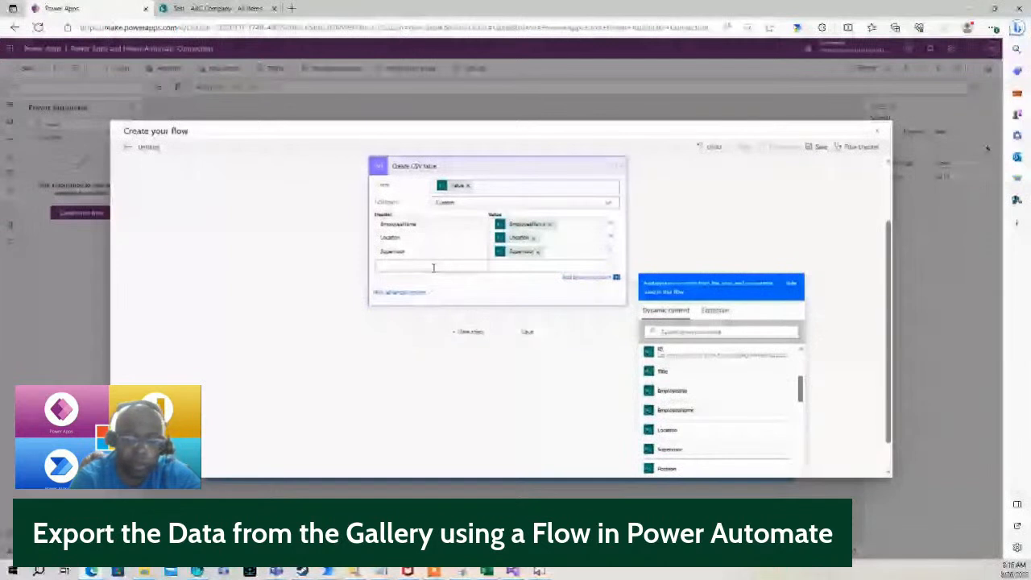
Add a fourth CSV column with the header Position and map it to the Position field from Get items
left_click(433, 267)
type("Positi")
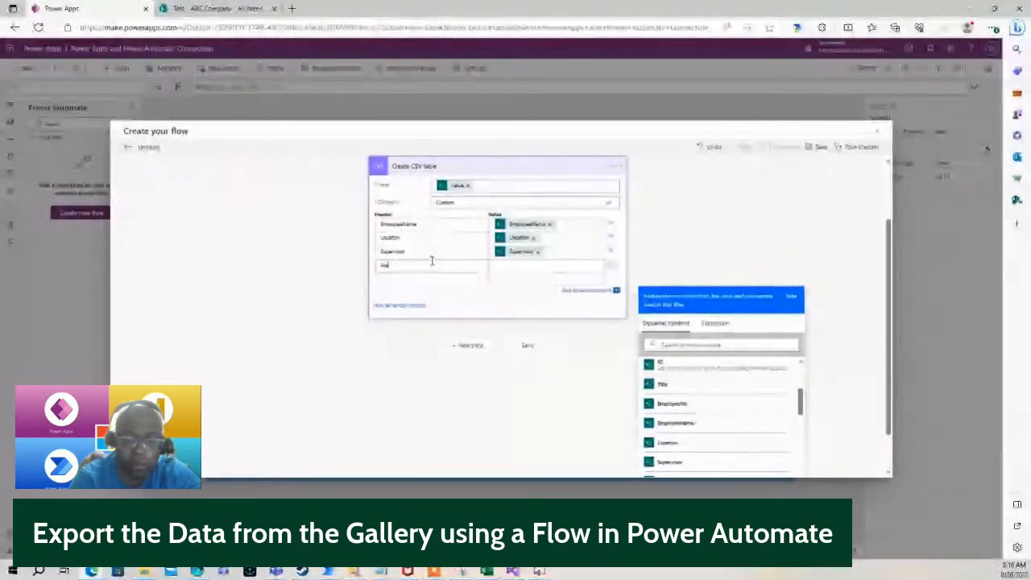
type("on")
left_click(422, 262)
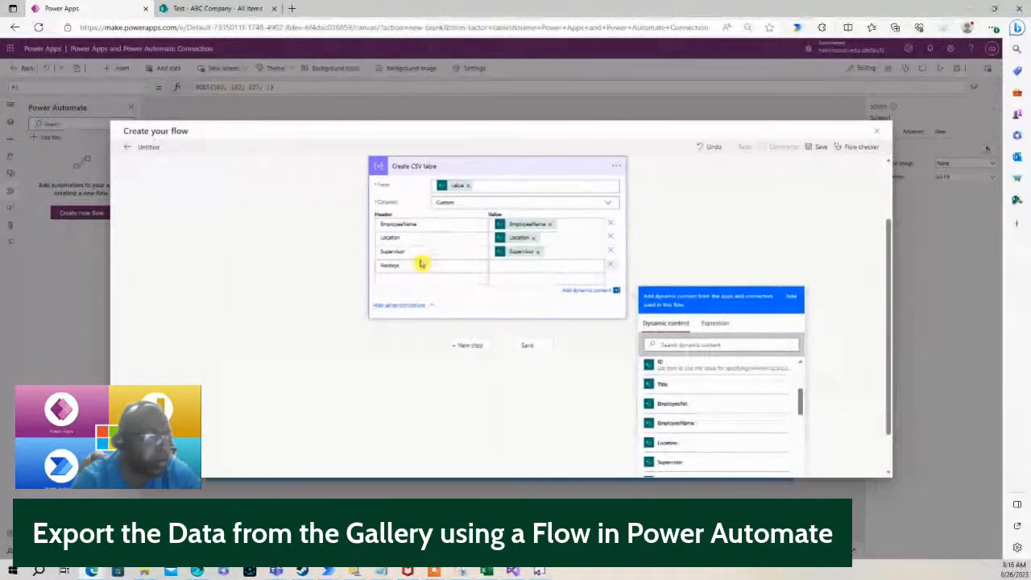
left_click(801, 402)
left_click_drag(802, 402, 803, 420)
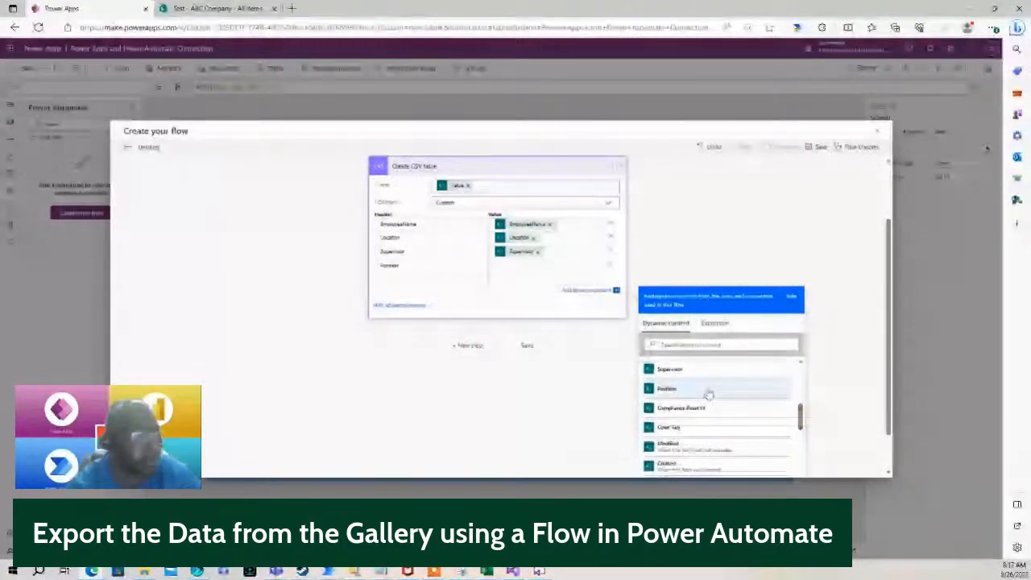
left_click(708, 392)
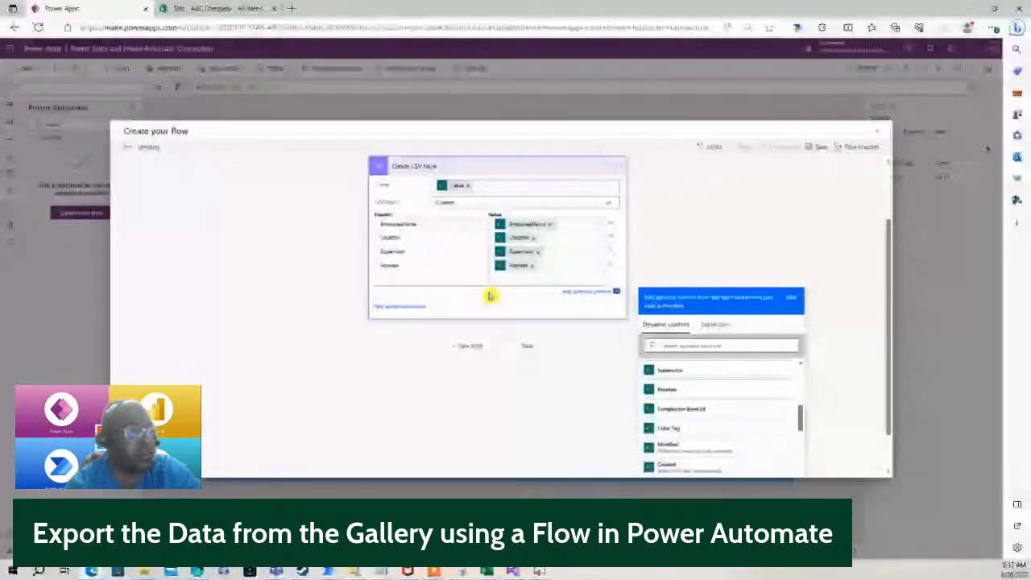
left_click(469, 346)
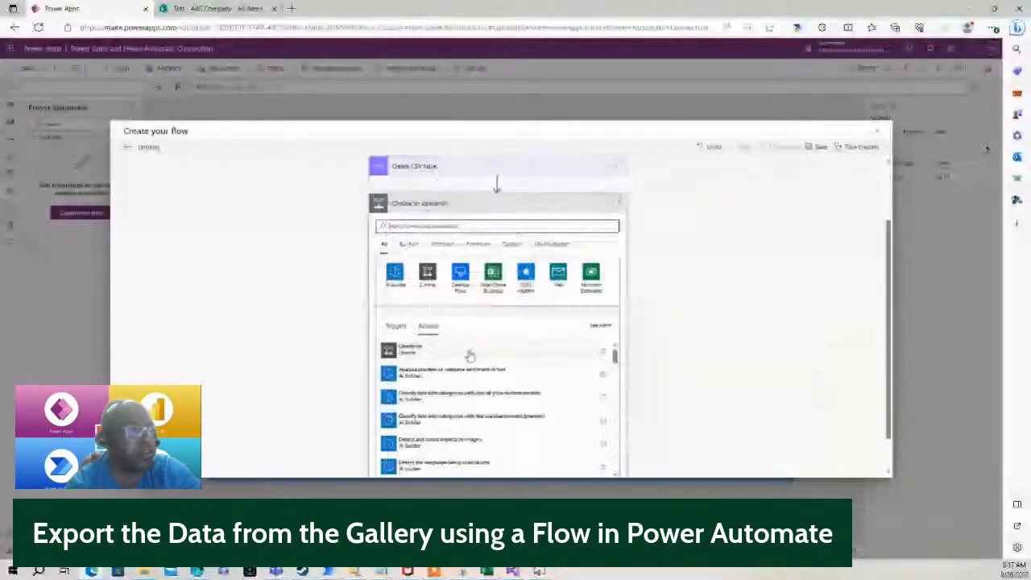
left_click(436, 262)
left_click(415, 230)
type("Sens")
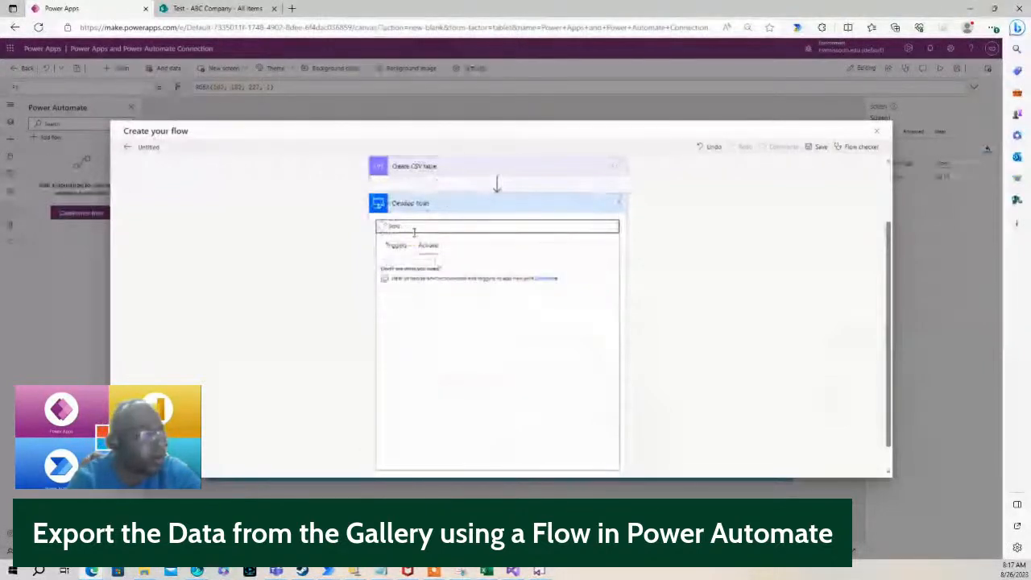
type(" dat")
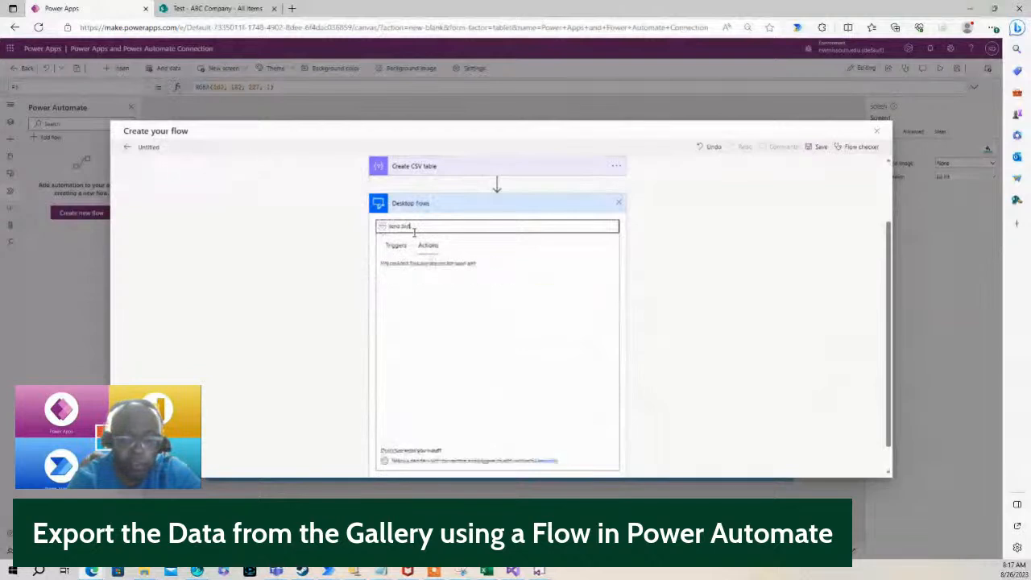
type("a t")
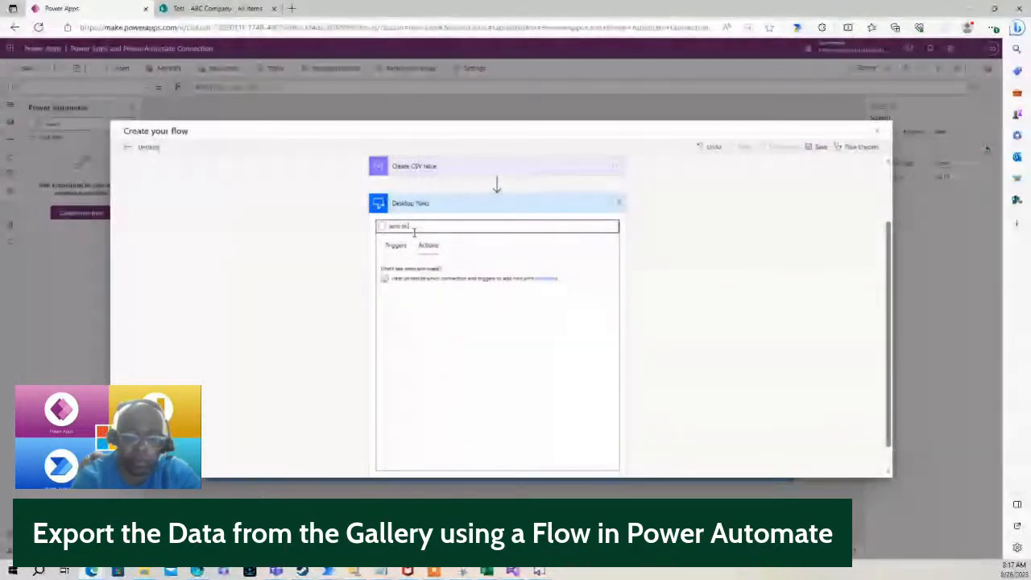
type("x")
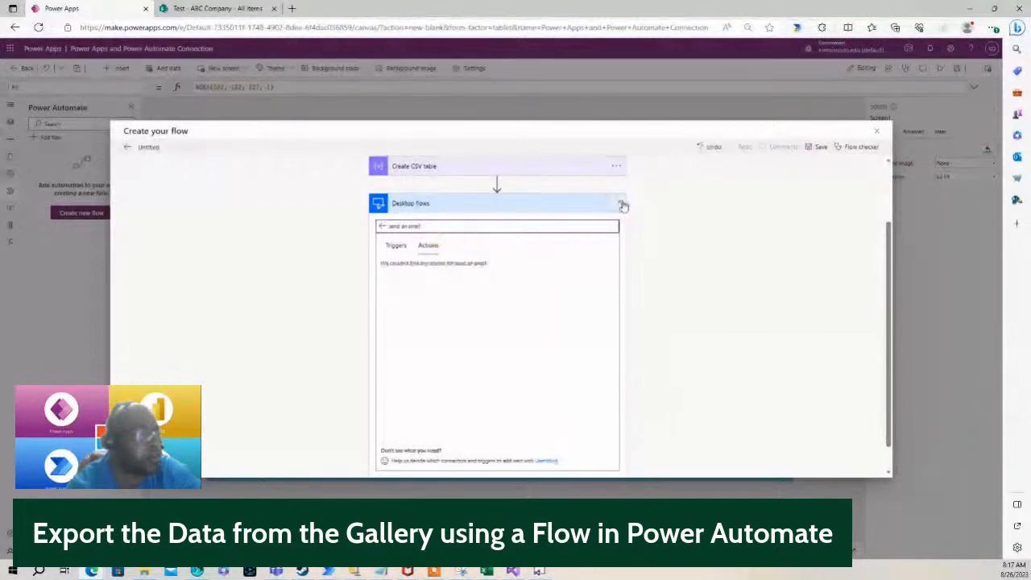
key("BackSpace")
key("BackSpace")
key("BackSpace")
key("BackSpace")
key("BackSpace")
key("BackSpace")
key("BackSpace")
key("BackSpace")
key("BackSpace")
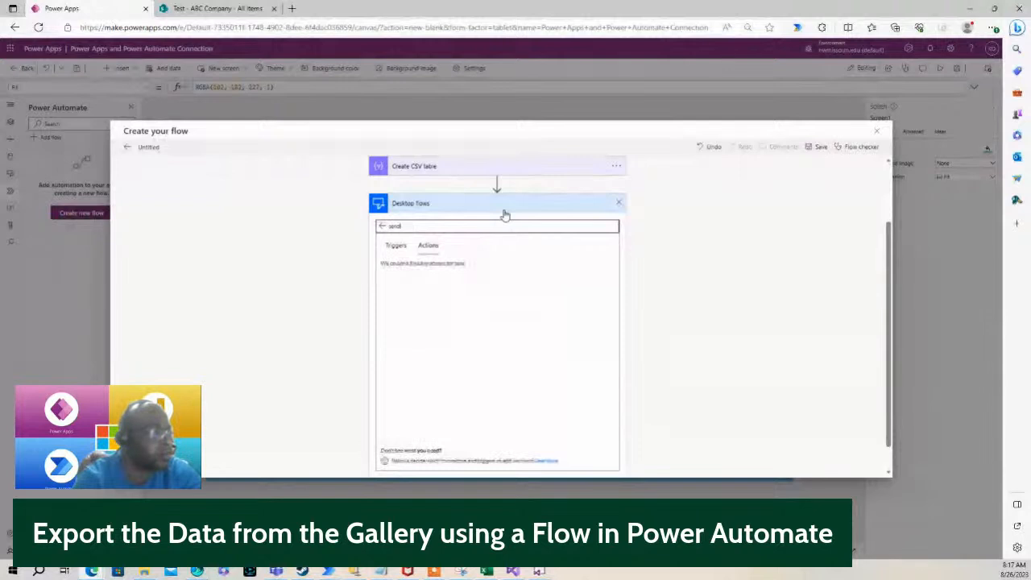
left_click(616, 204)
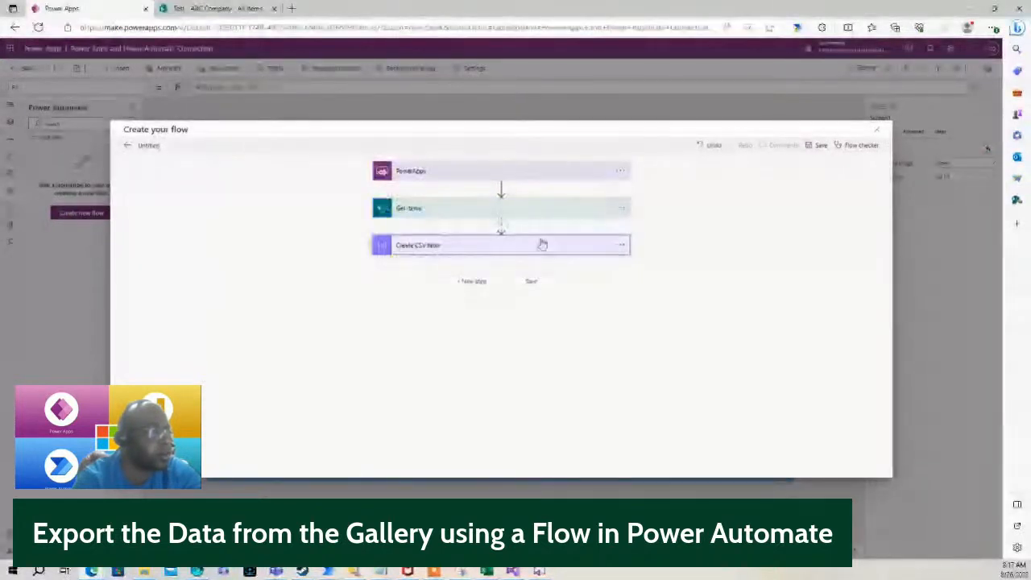
Add an Office 365 Outlook Send an email (V2) action after the Create CSV table action
left_click(478, 281)
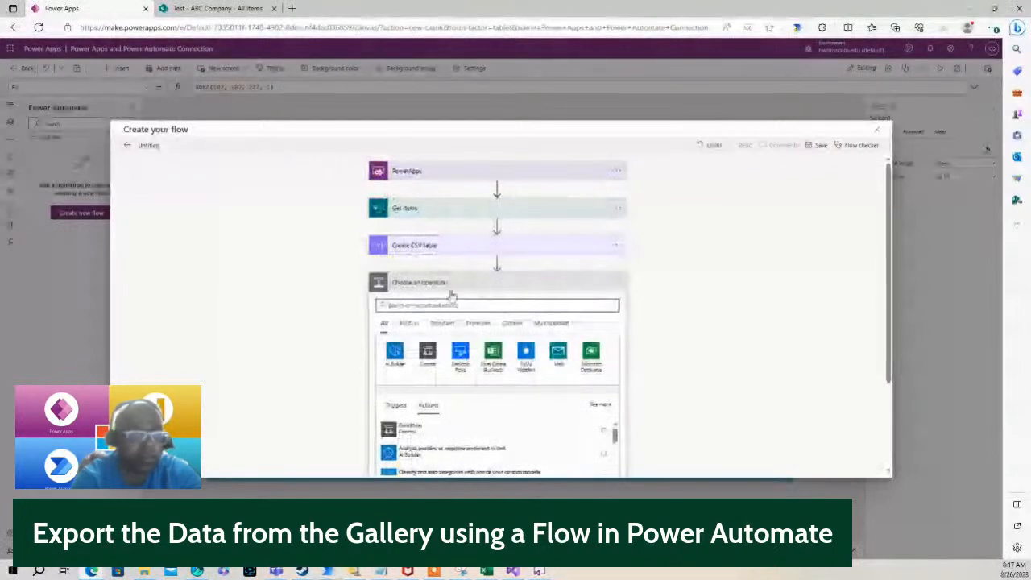
type("send")
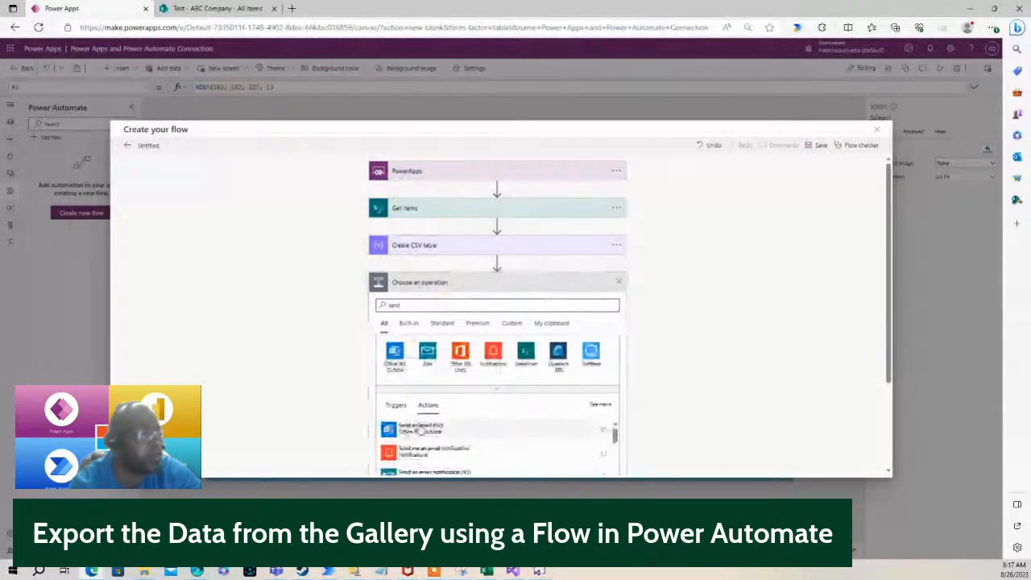
left_click(420, 429)
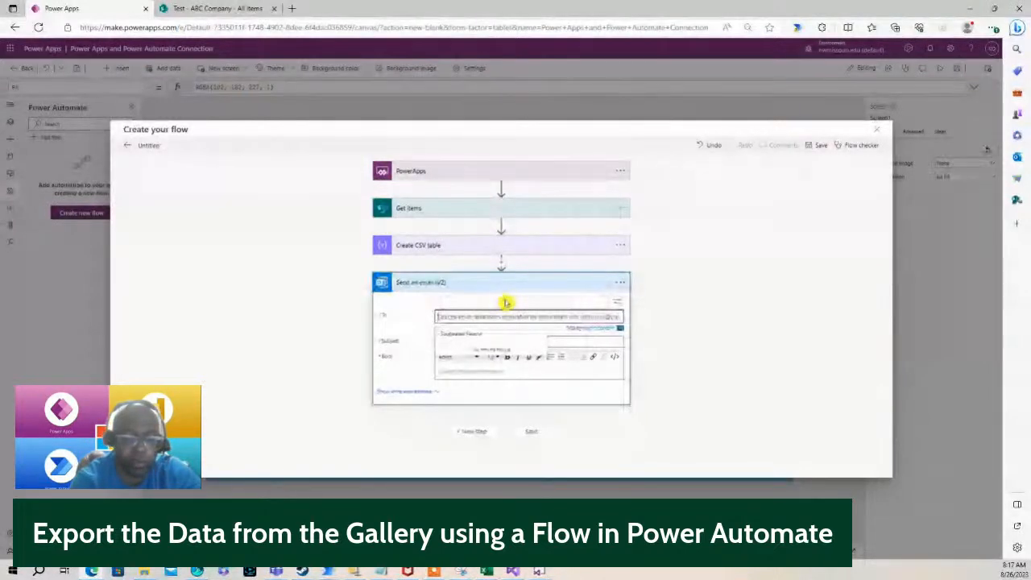
Set the email's recipient to the Ask in PowerApps dynamic value
type("jr")
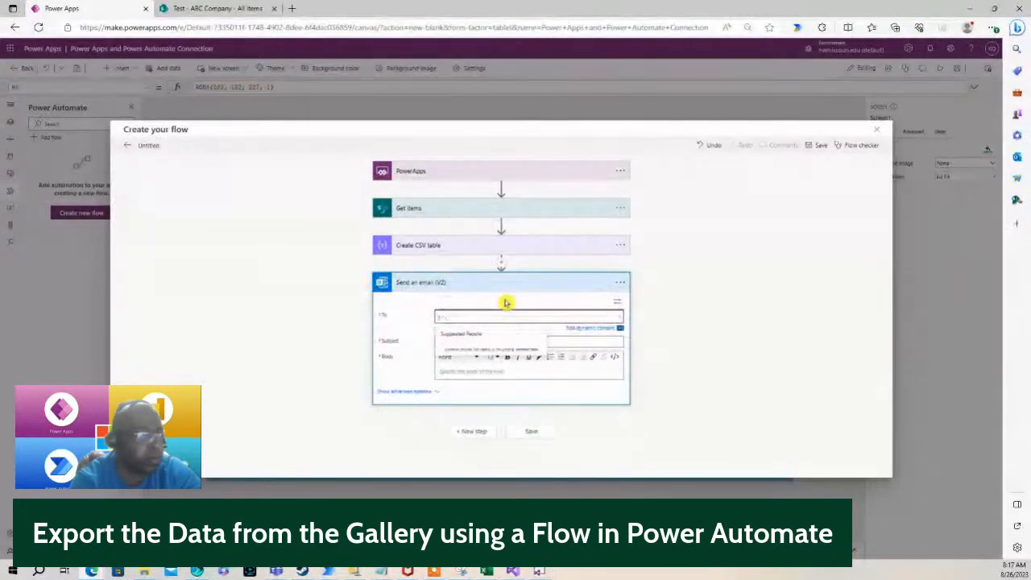
key("BackSpace")
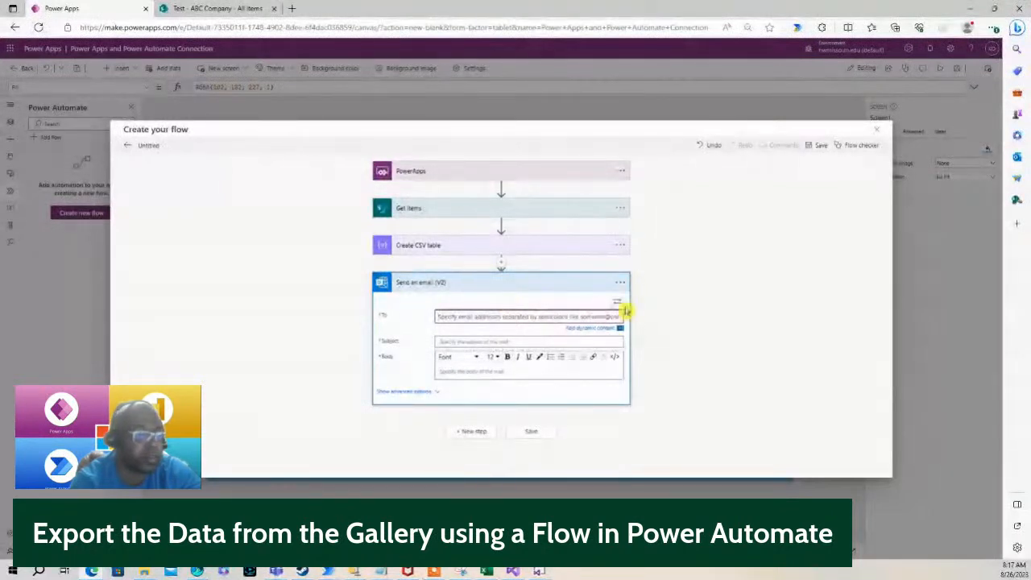
left_click(575, 331)
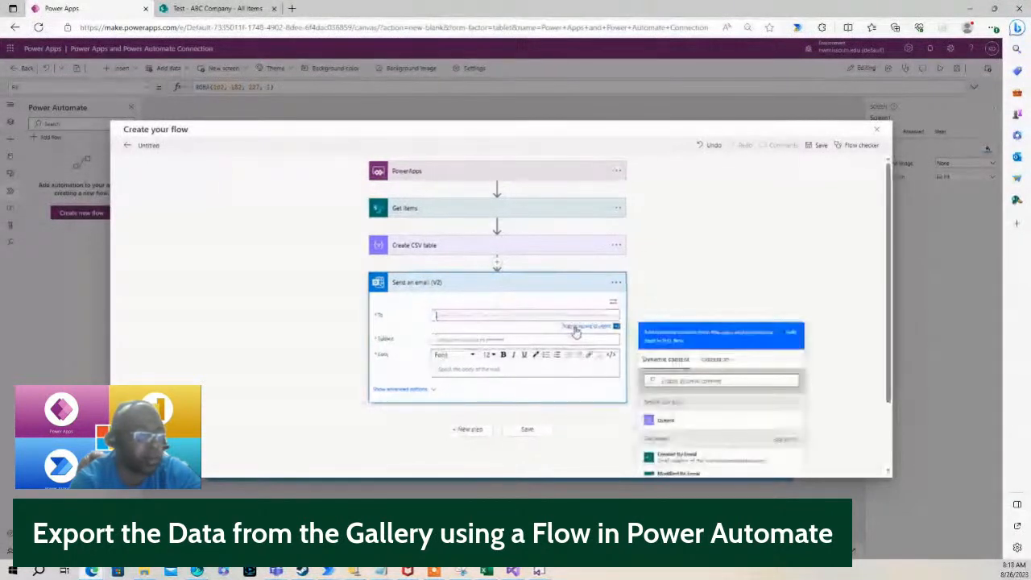
left_click_drag(893, 287, 896, 371)
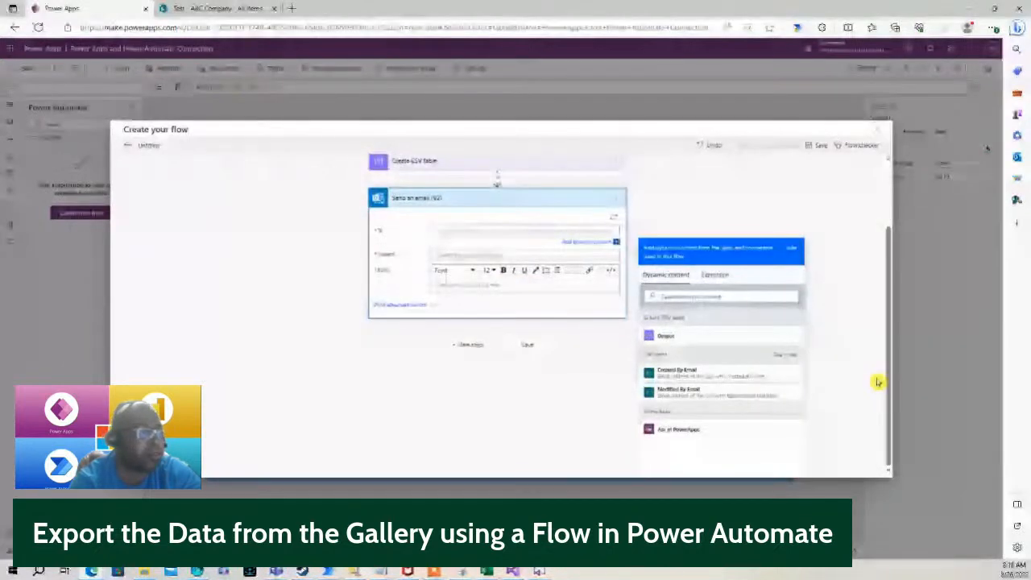
left_click(691, 433)
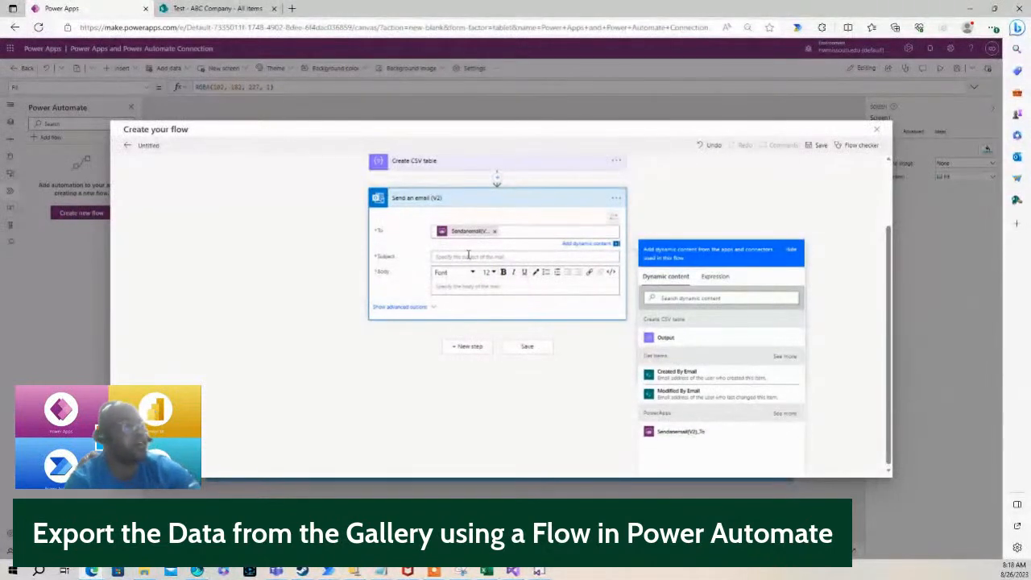
Enter Employee Report as the email's subject and reuse the same text as its body
scroll(469, 259, "up", 1)
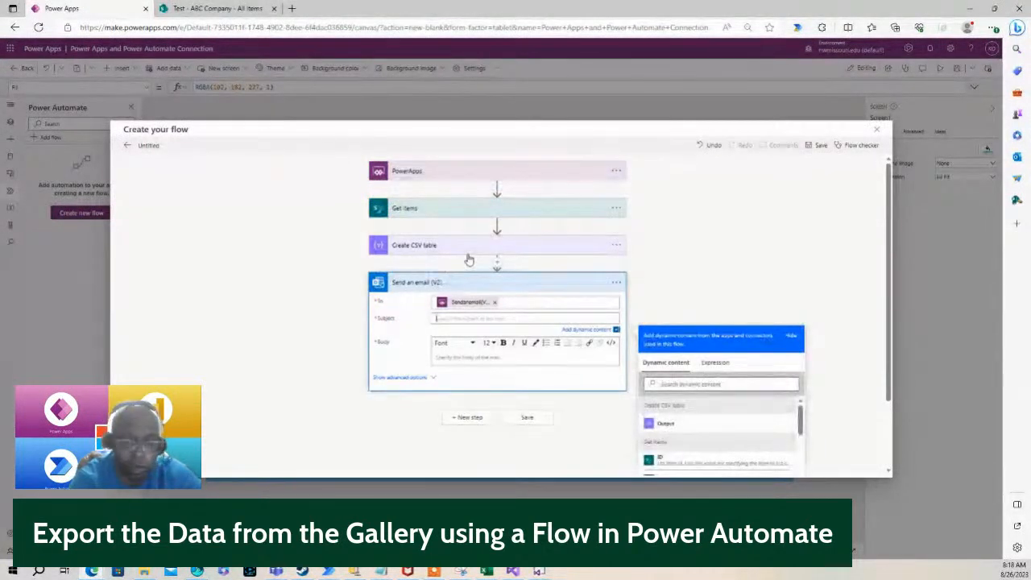
type("T")
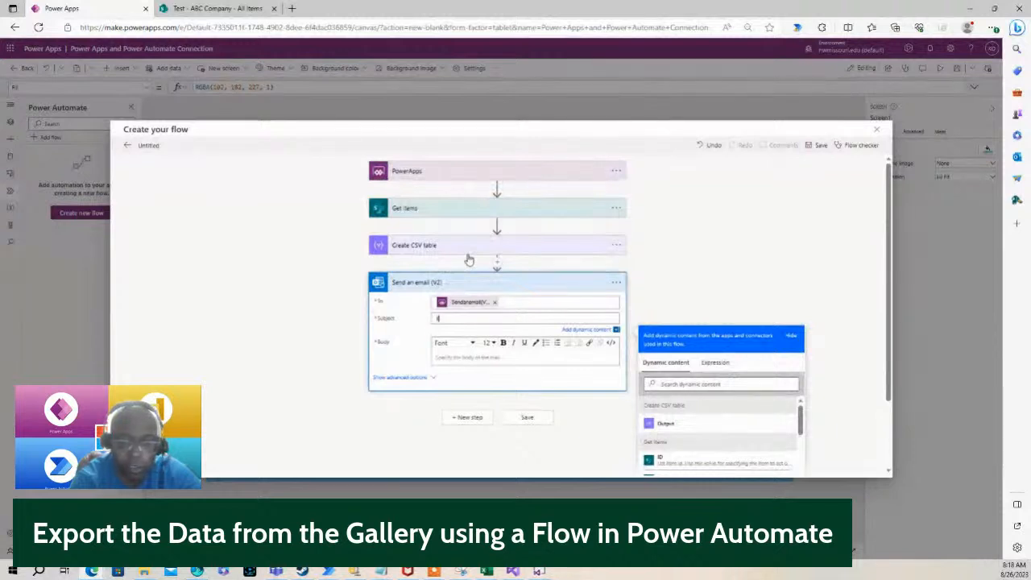
type("esloyee Rec")
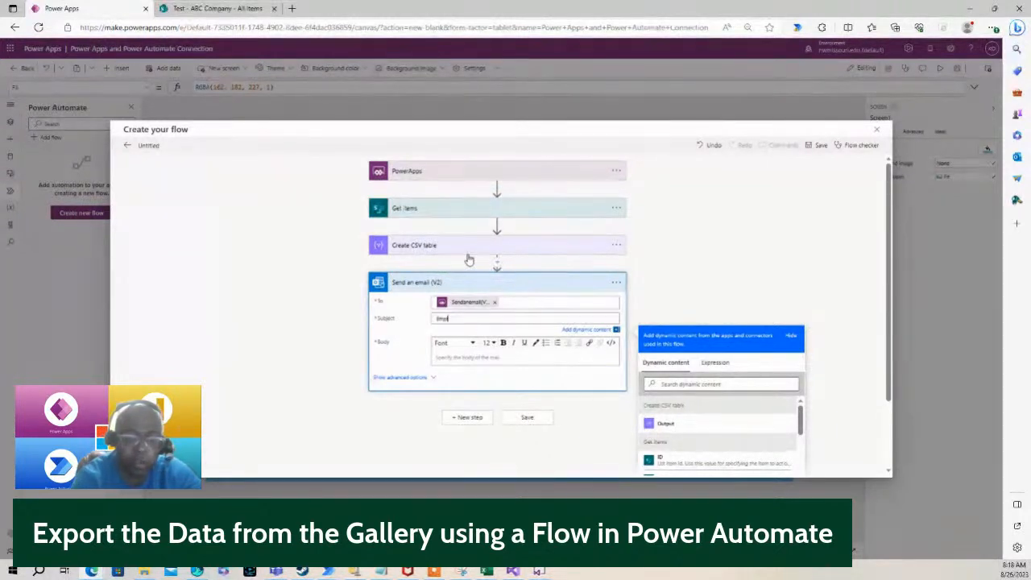
type("ort")
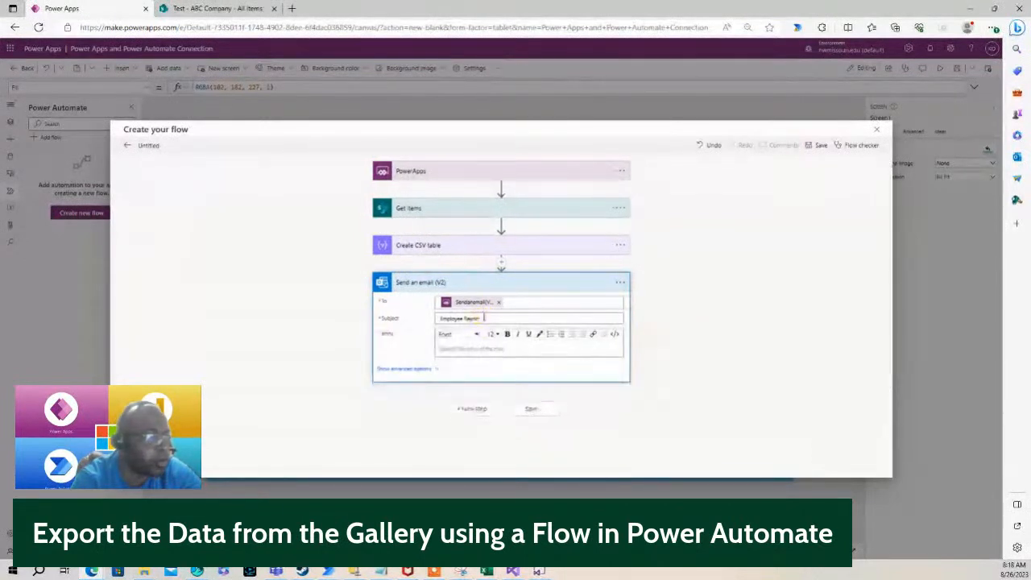
triple_click(476, 318)
key("ctrl+c")
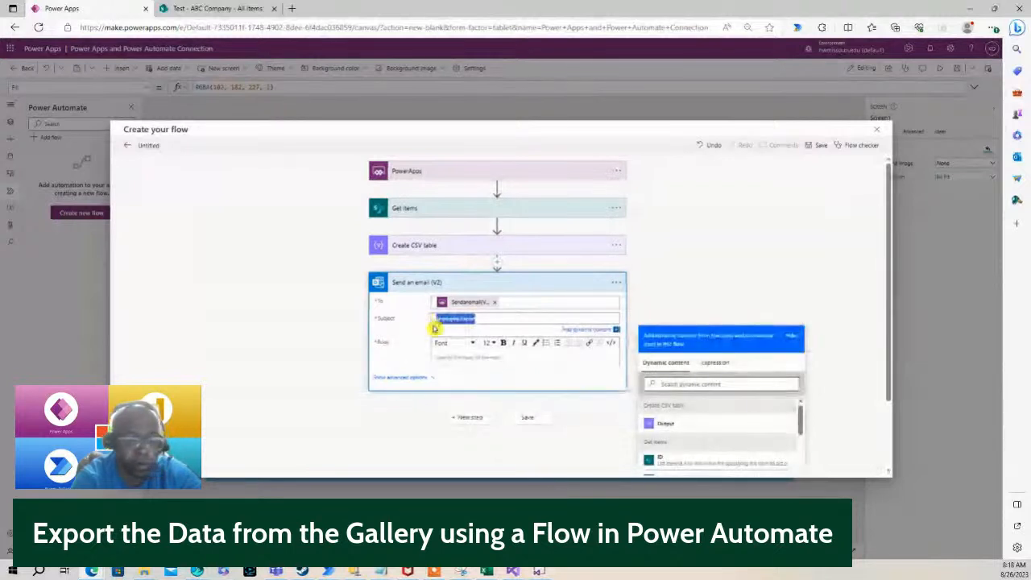
left_click(449, 359)
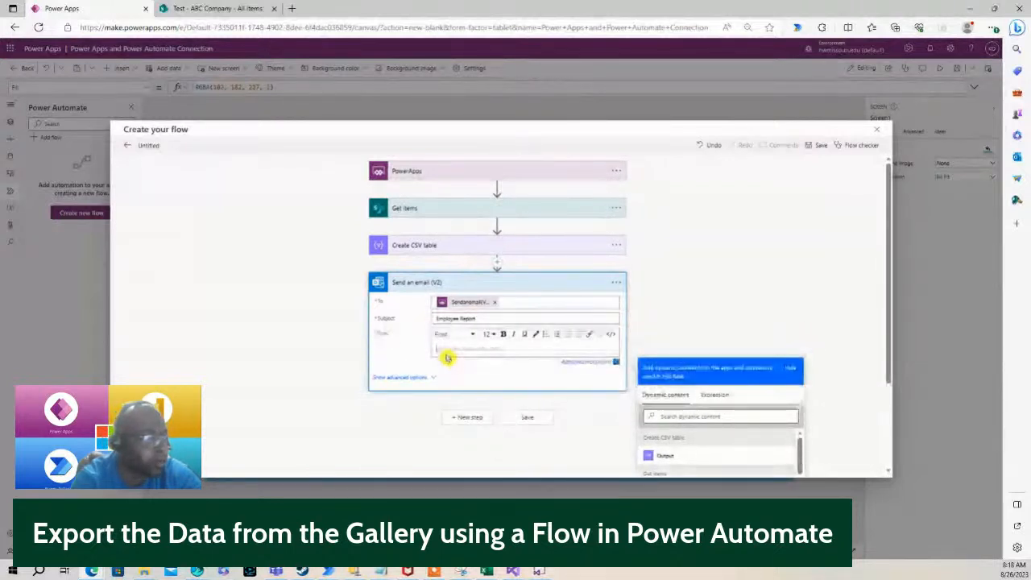
key("ctrl+v")
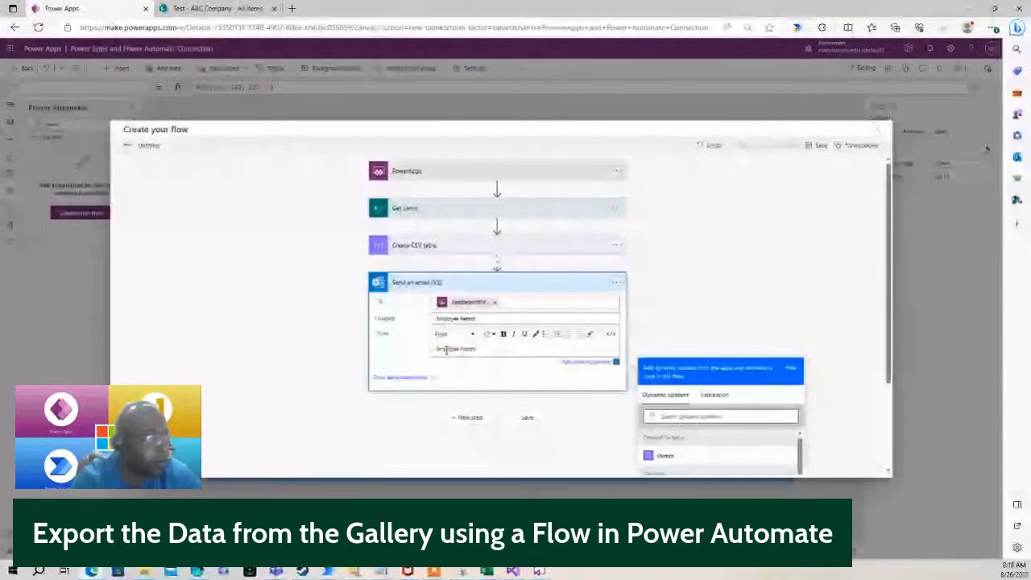
Show the email's advanced options and name the first attachment Employee Report.csv
left_click(388, 378)
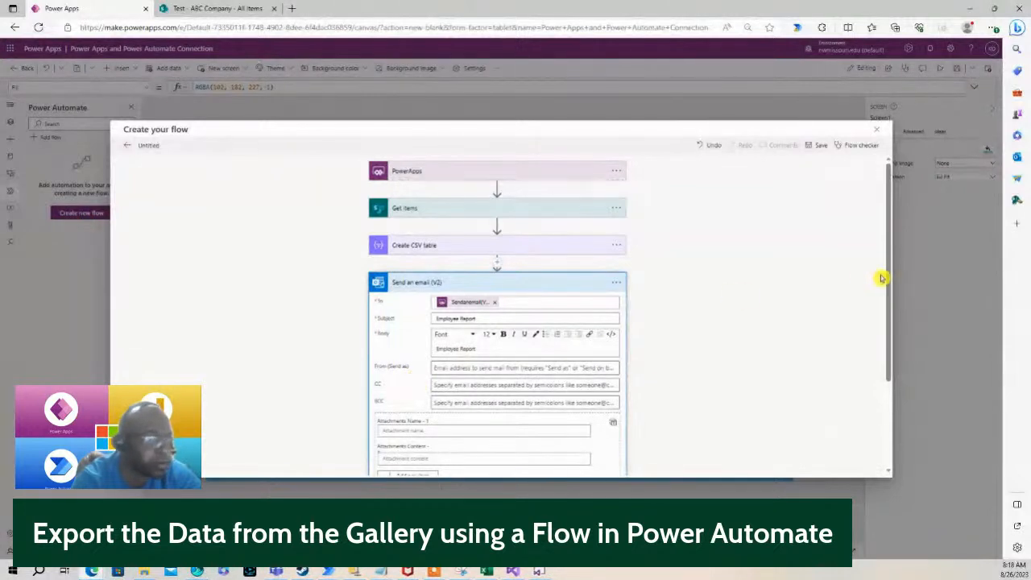
left_click_drag(889, 282, 889, 364)
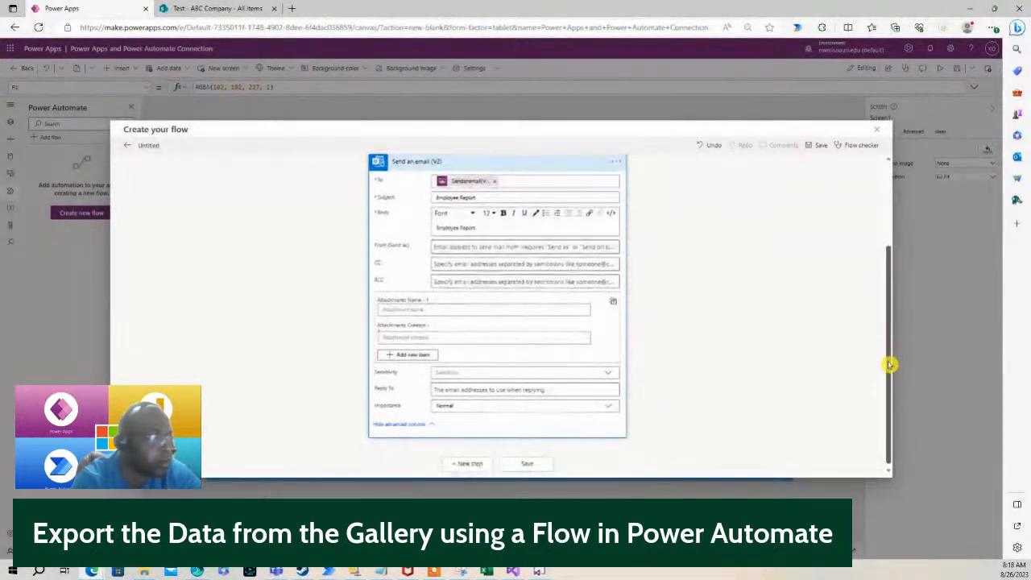
left_click(436, 309)
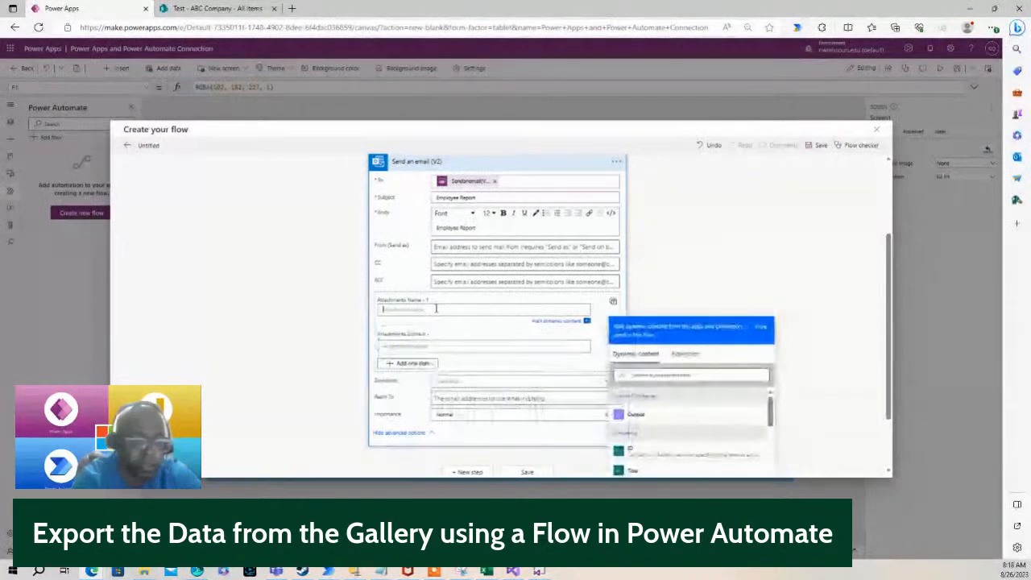
key("ctrl+v")
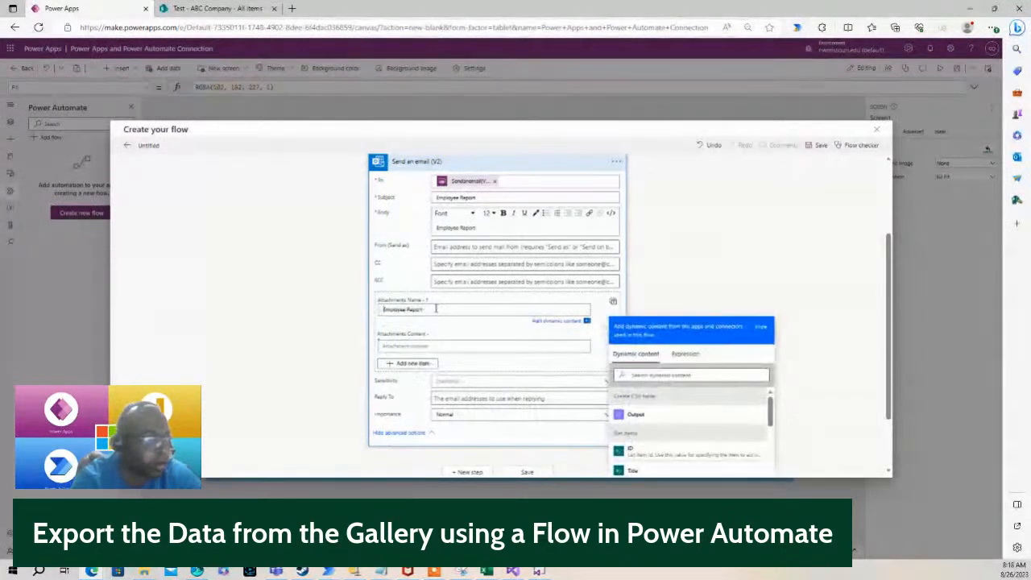
type(".csv")
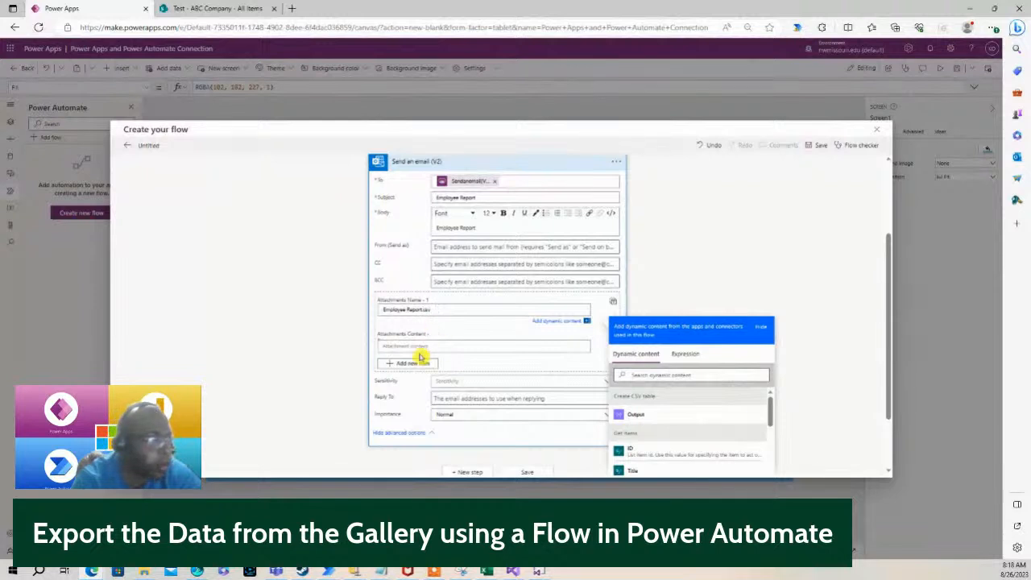
Set the attachment's content to the Create CSV table Output and collapse the Send an email (V2) action
left_click(420, 347)
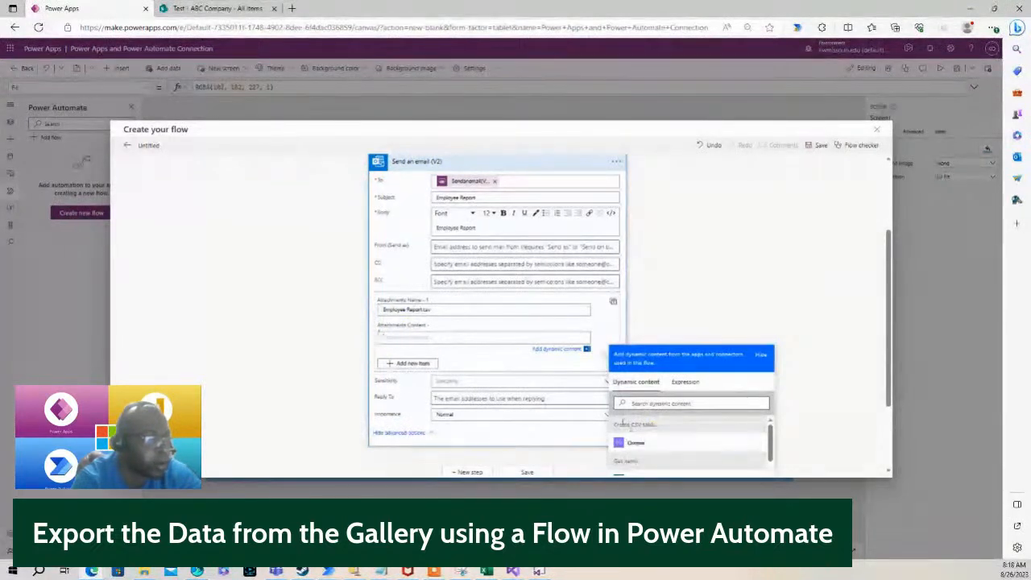
left_click(656, 443)
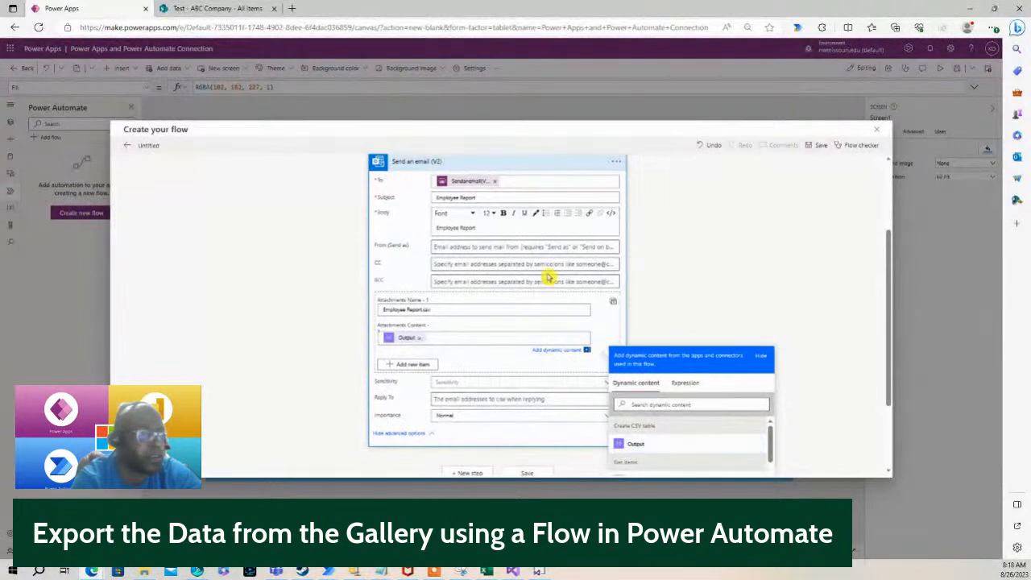
left_click_drag(894, 281, 890, 224)
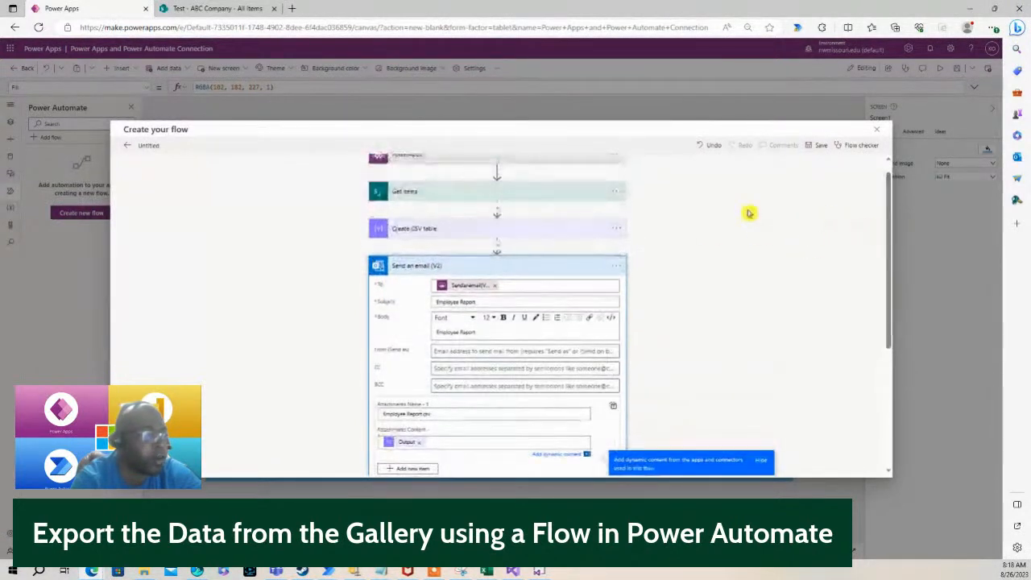
left_click(568, 268)
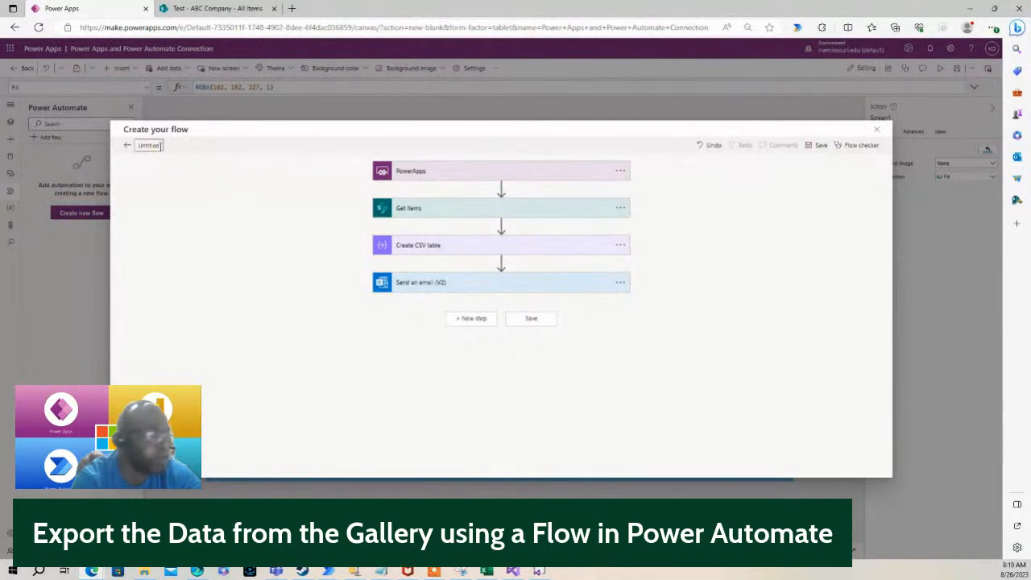
Name the flow ExportEmployee and save it to the app
left_click(160, 148)
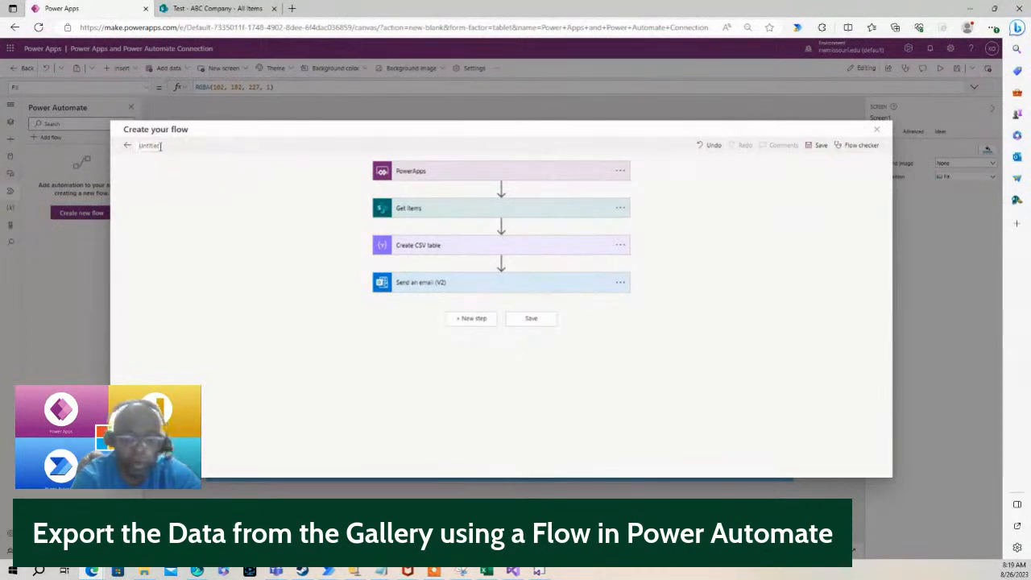
type("po")
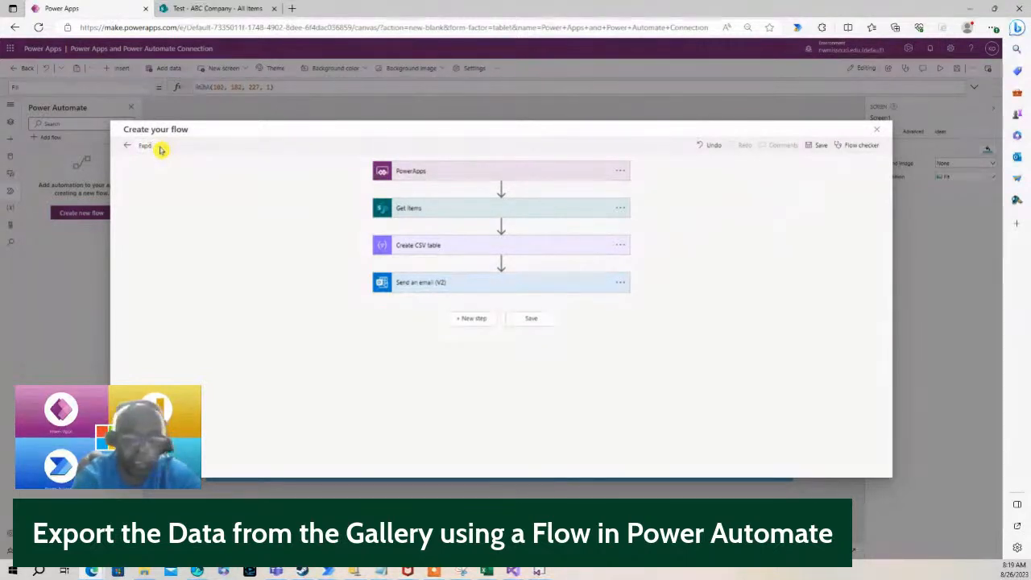
type("rtFlowEm")
type("ploye")
type("e")
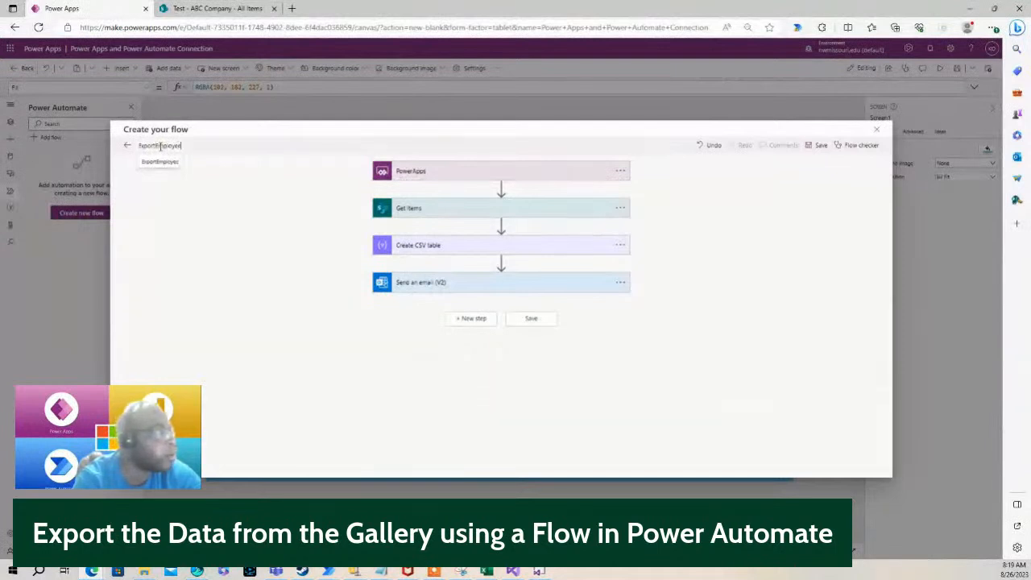
left_click(222, 198)
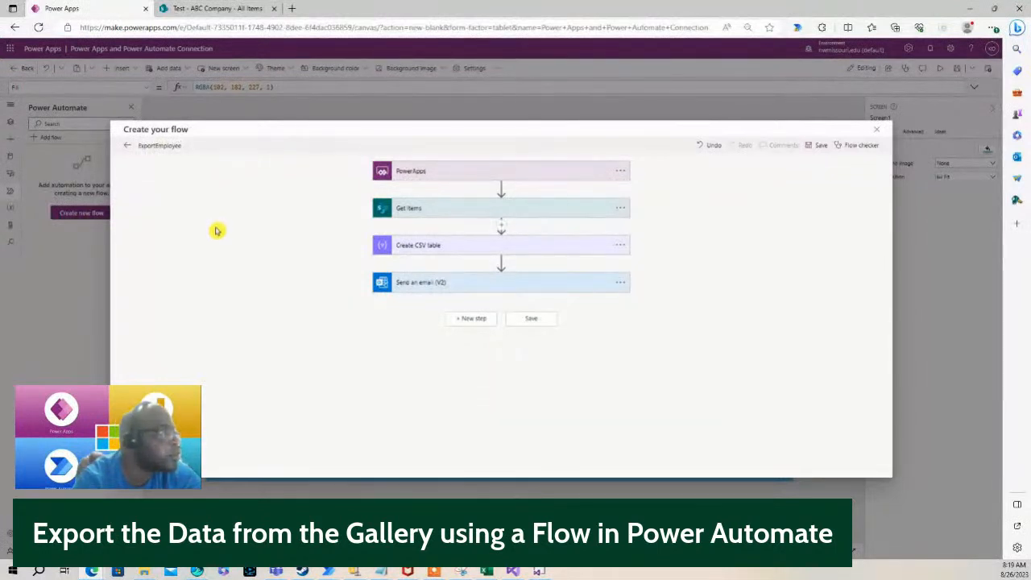
left_click(817, 149)
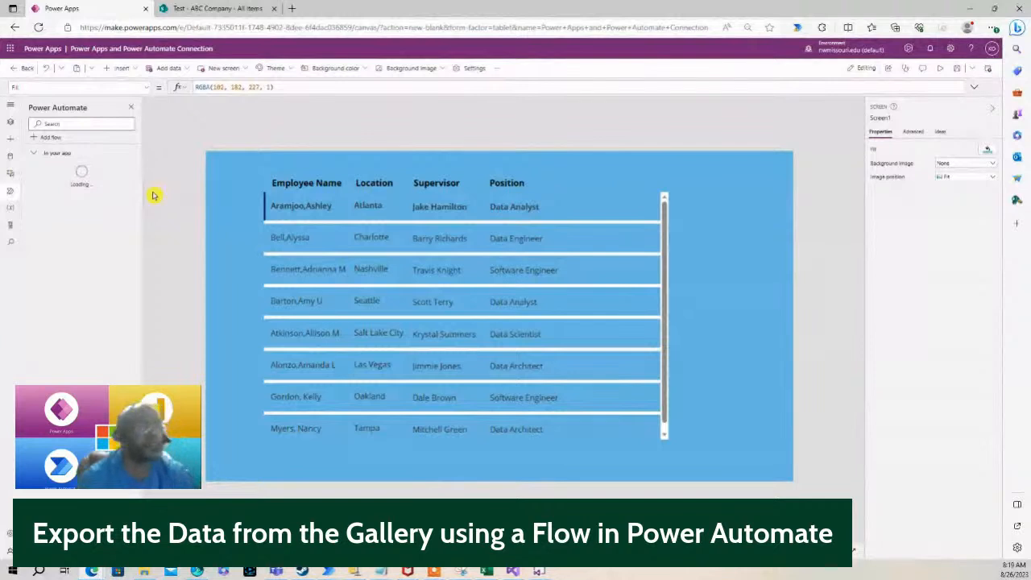
Insert a button and place it in the screen's upper-right area, beside the employee gallery
left_click(121, 69)
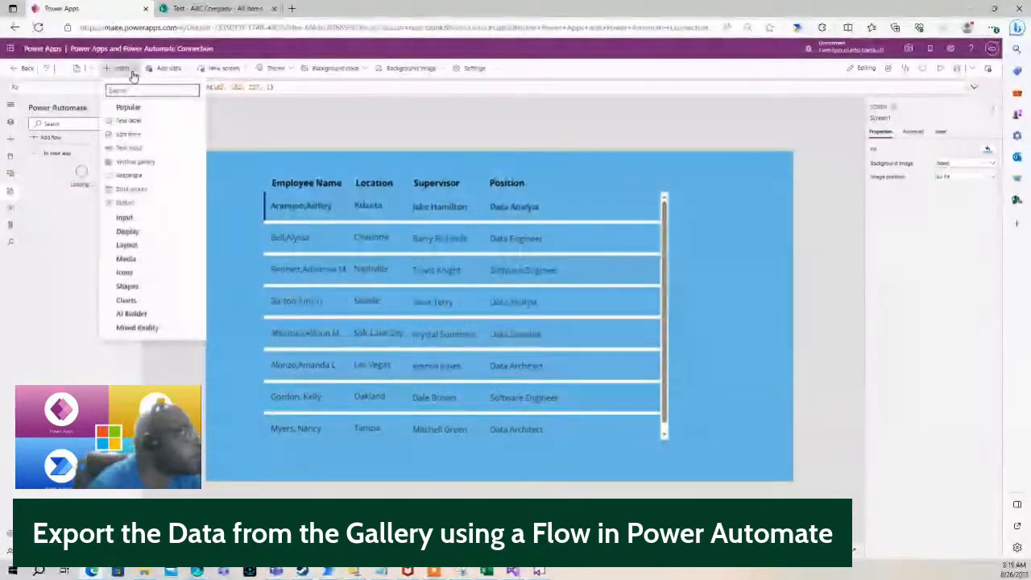
left_click(125, 202)
left_click_drag(420, 160, 751, 177)
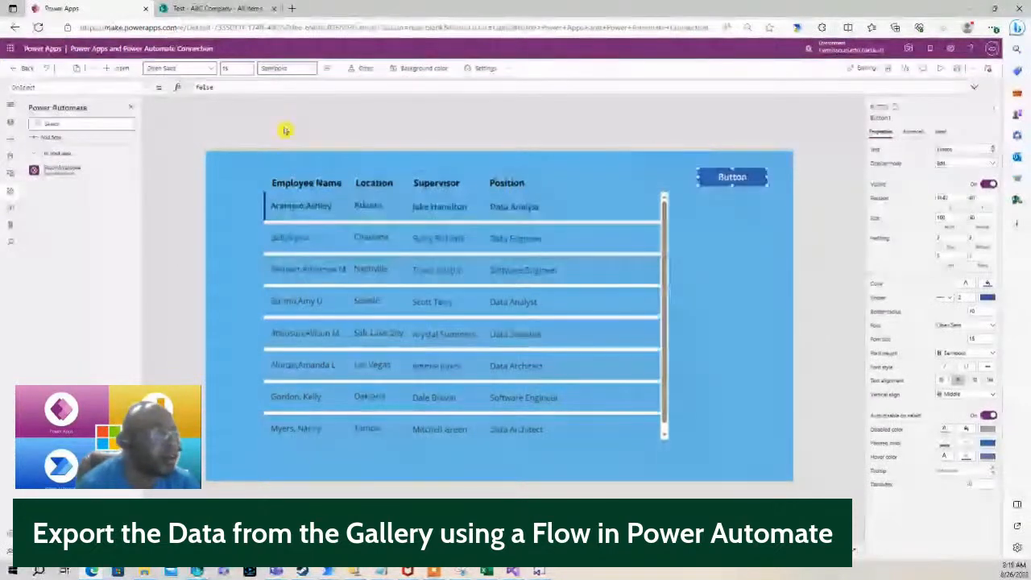
Set the new button's text to Export Report
left_click(966, 148)
type("Export")
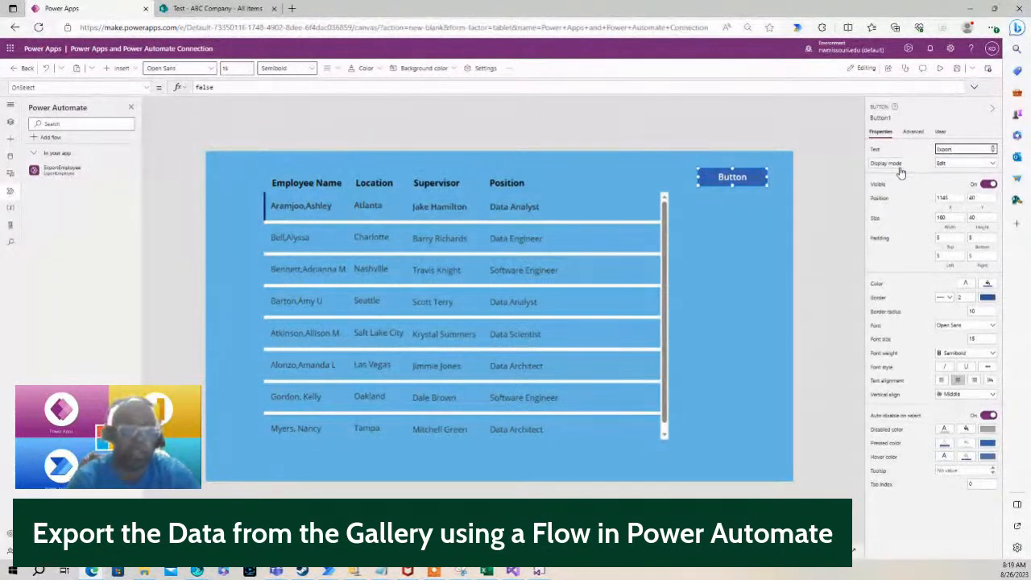
type(" Report")
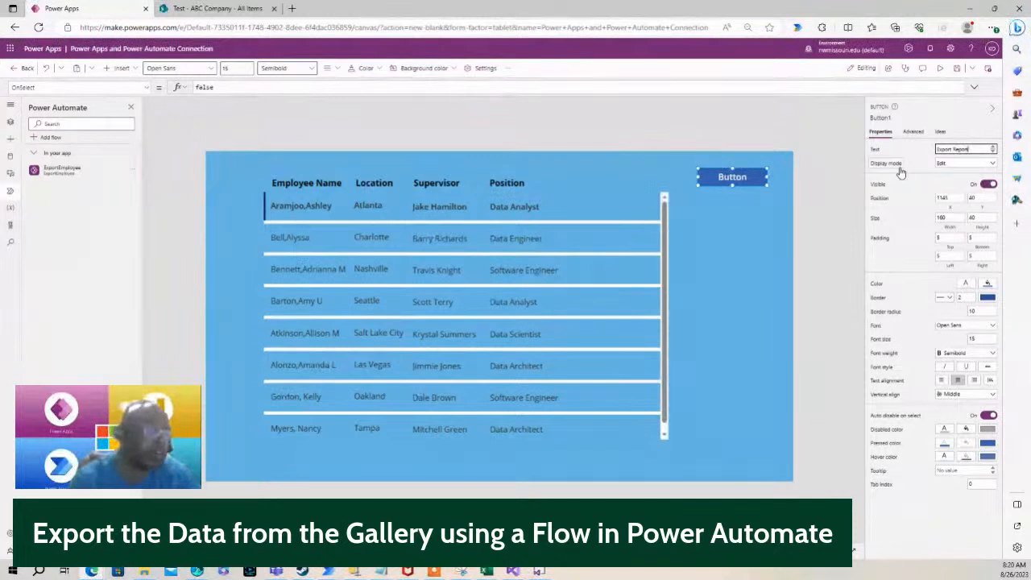
left_click(841, 183)
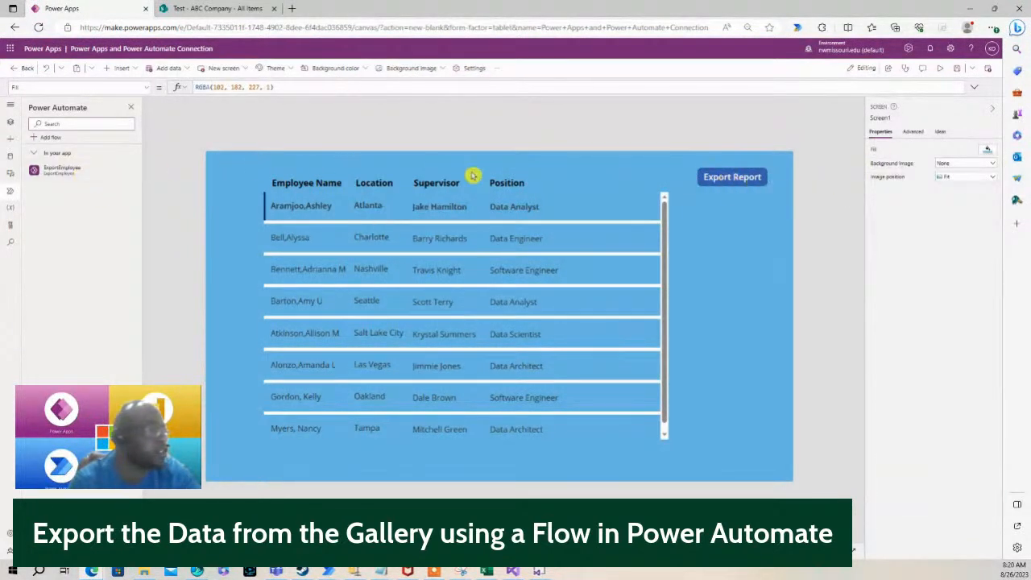
Replace the Export Report button's OnSelect formula with a call to ExportEmployee.Run
mouse_move(86, 176)
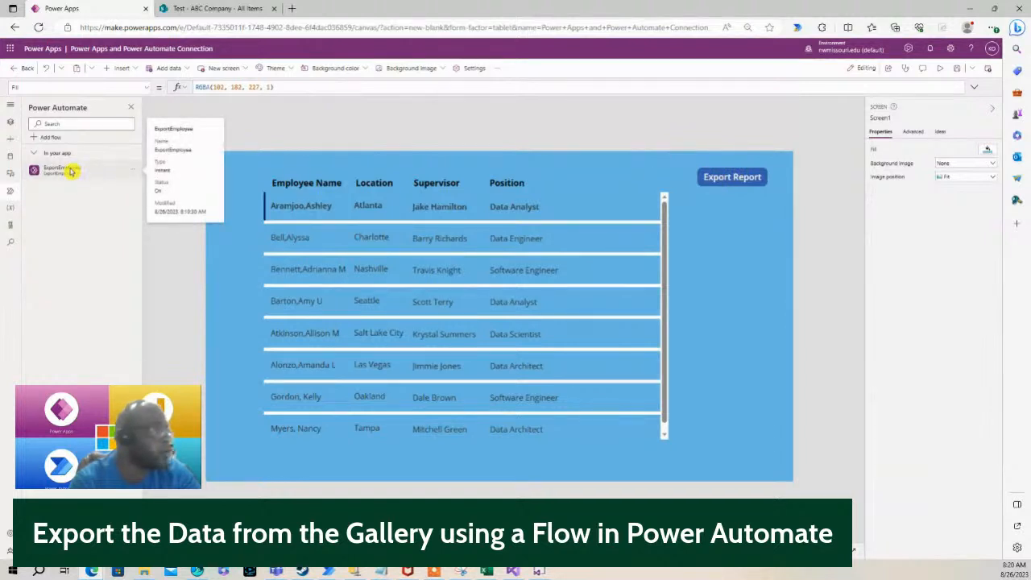
left_click(733, 181)
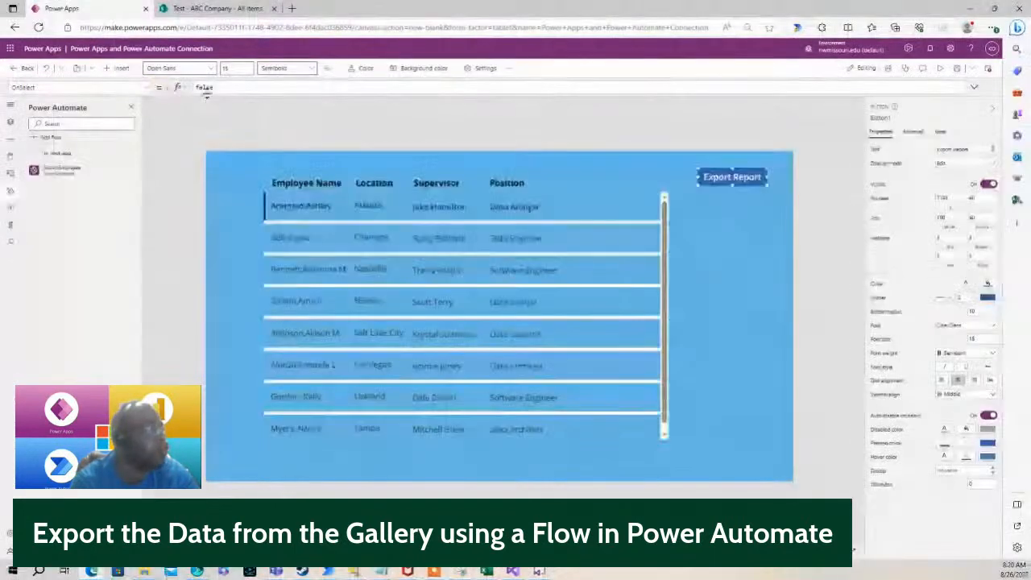
left_click(214, 88)
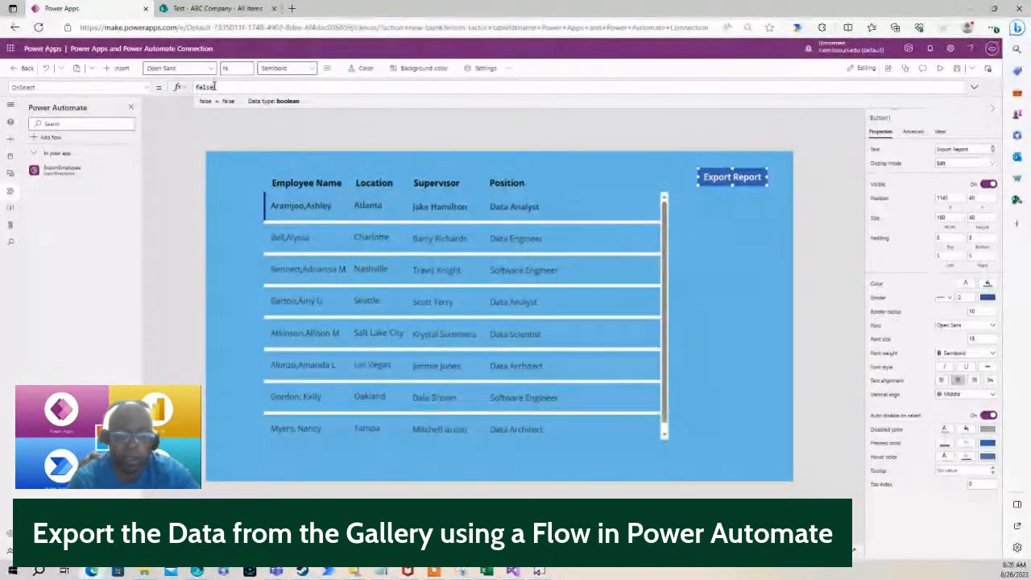
double_click(214, 87)
key("BackSpace")
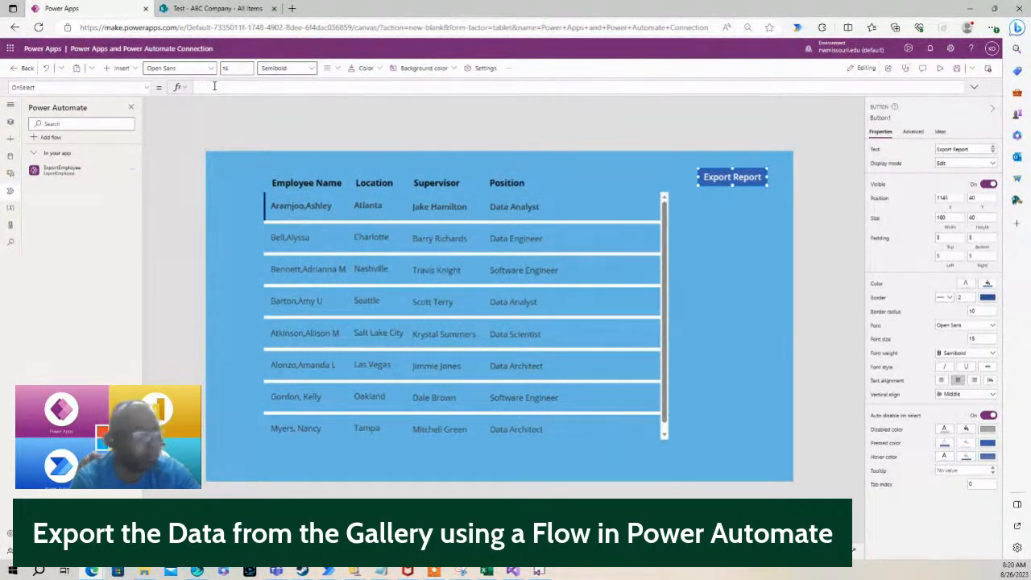
type("Empl")
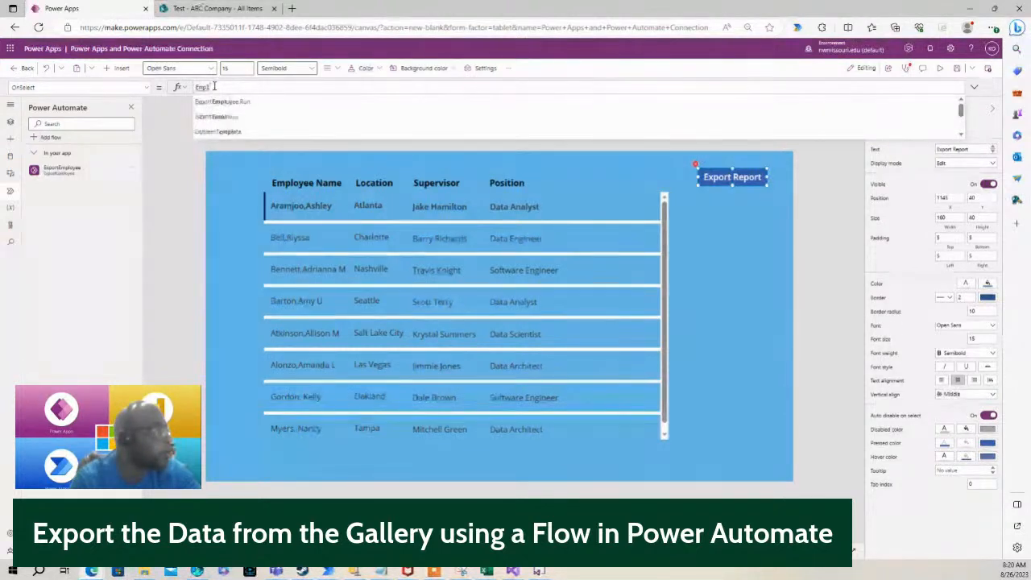
left_click(256, 105)
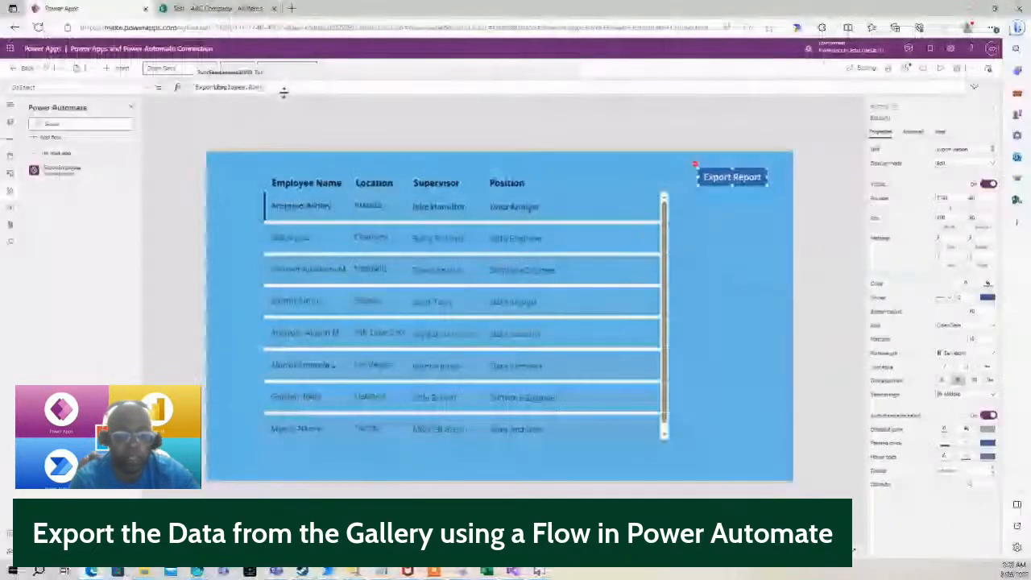
Complete the OnSelect formula as ExportEmployee.Run(User().Email) to pass the current user's email to the flow
type("User")
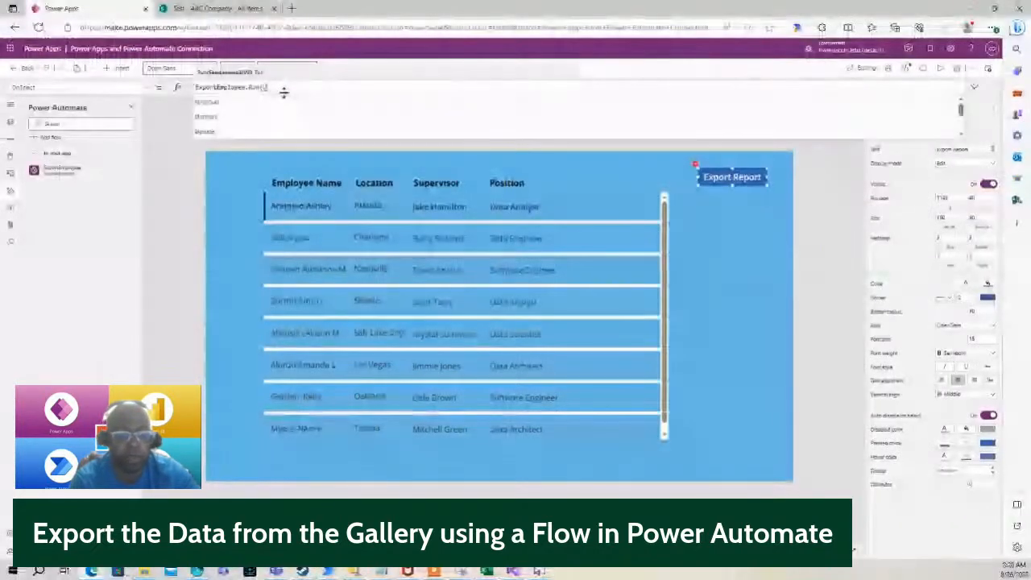
type("(")
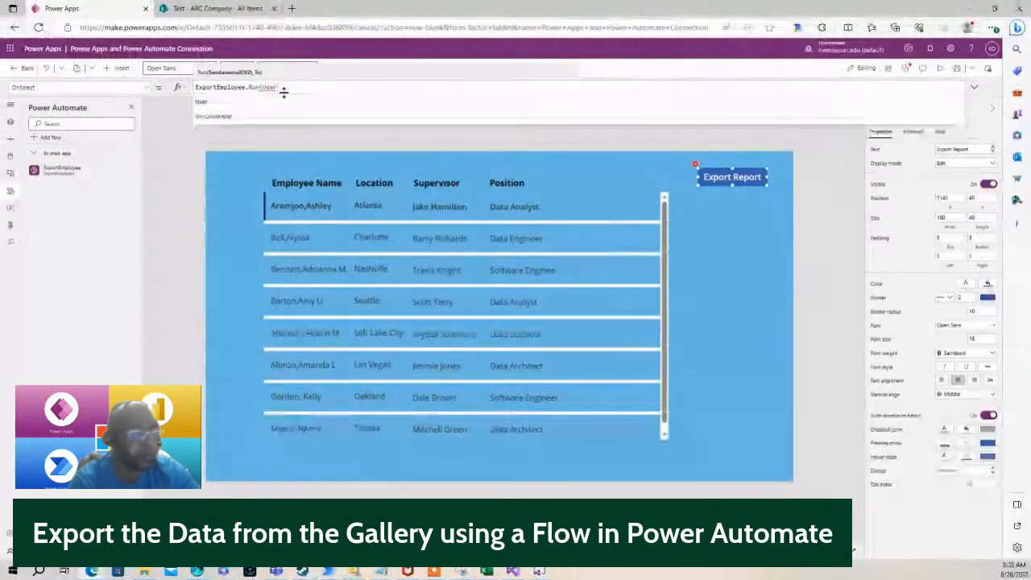
type(").Email)")
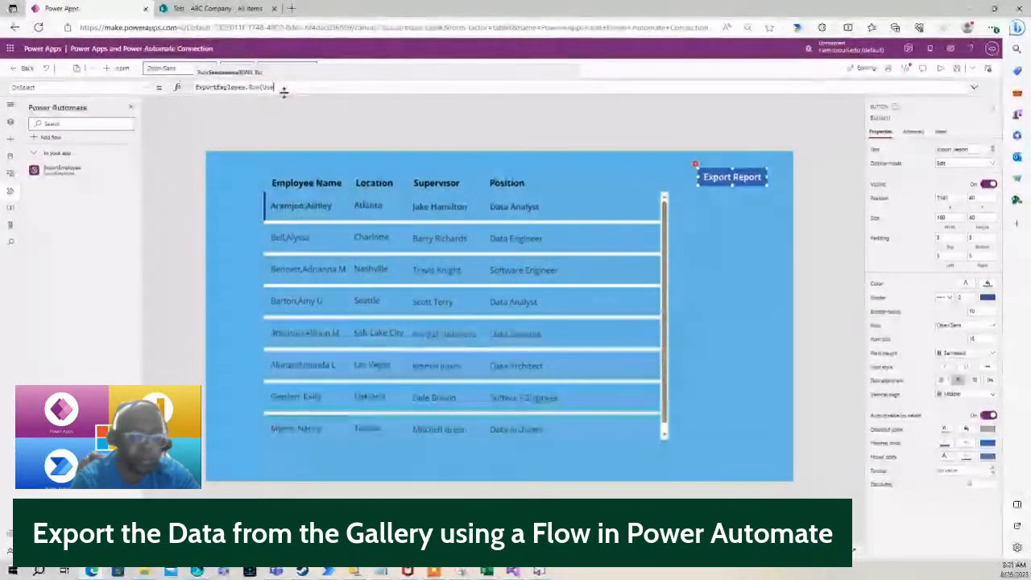
type("r")
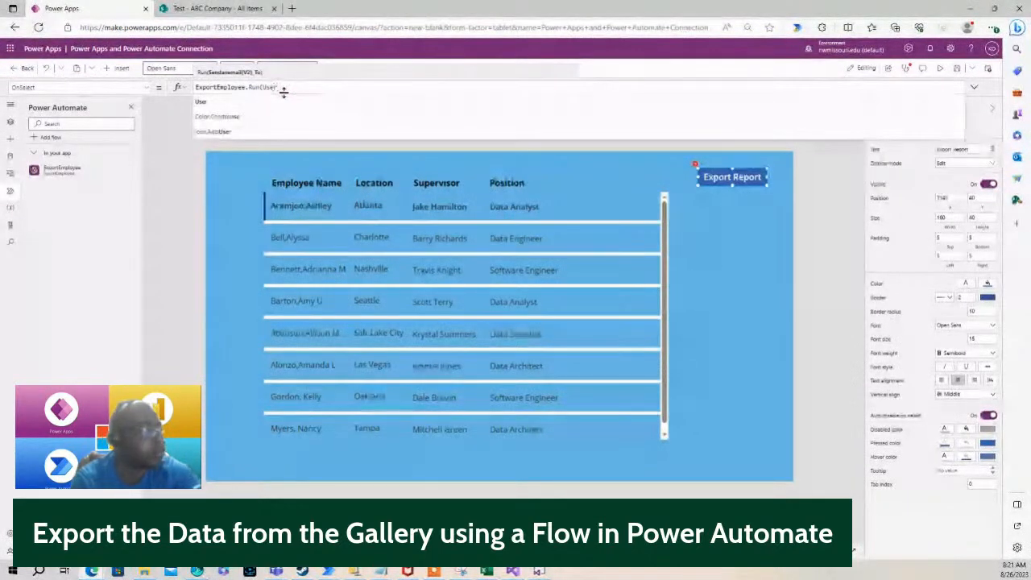
type("().E")
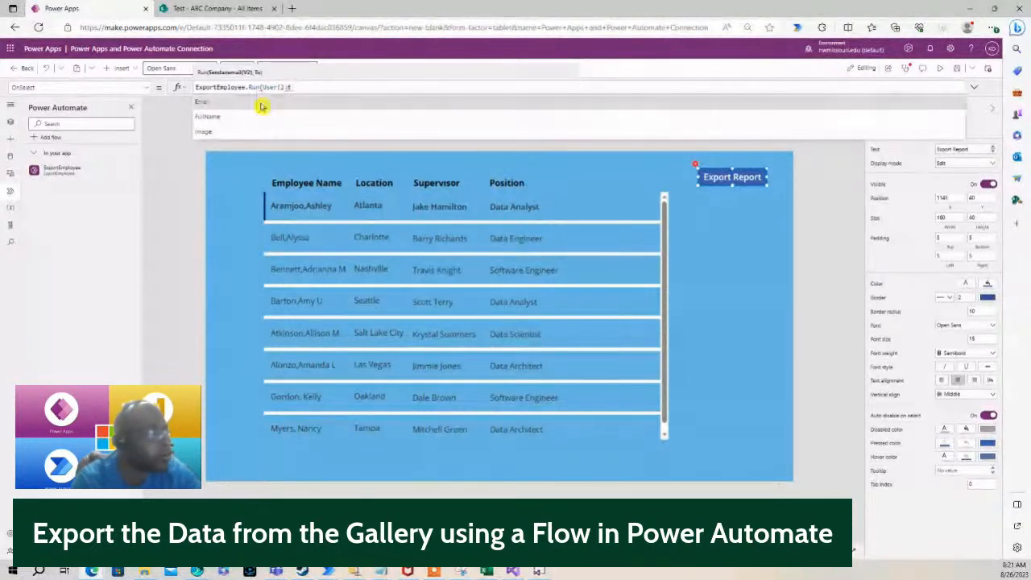
left_click(249, 103)
type(")")
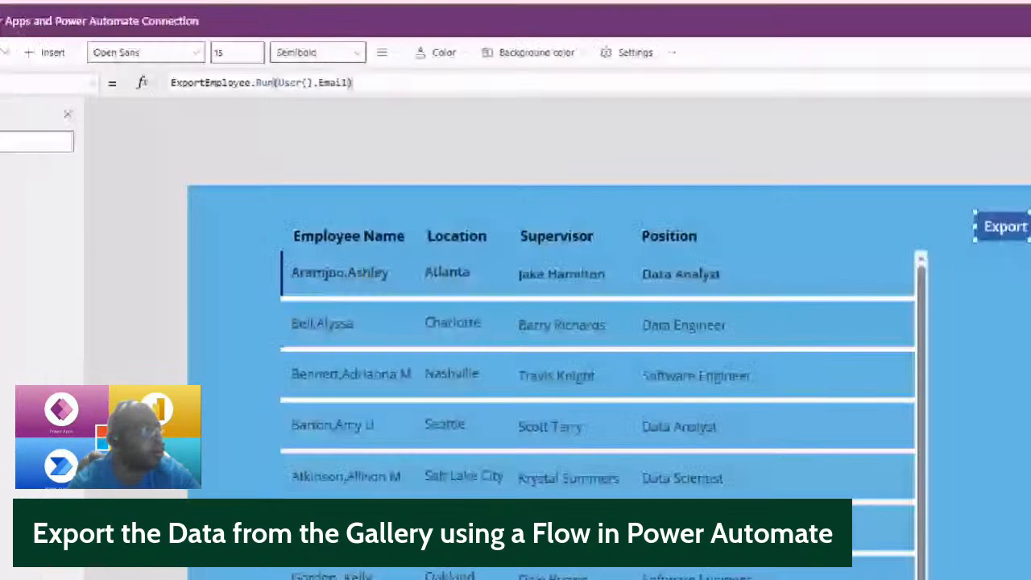
left_click_drag(352, 82, 171, 82)
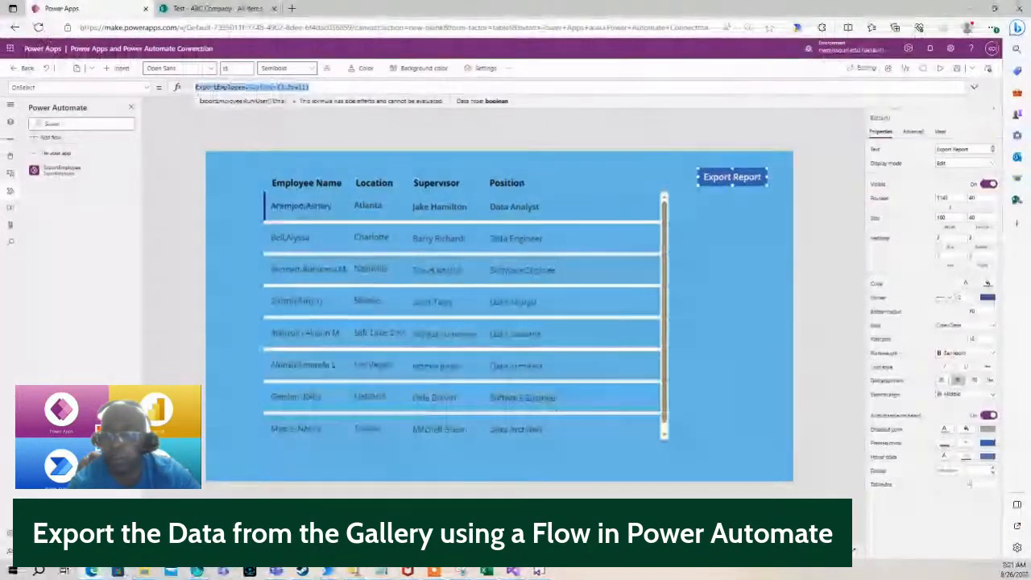
left_click(242, 86)
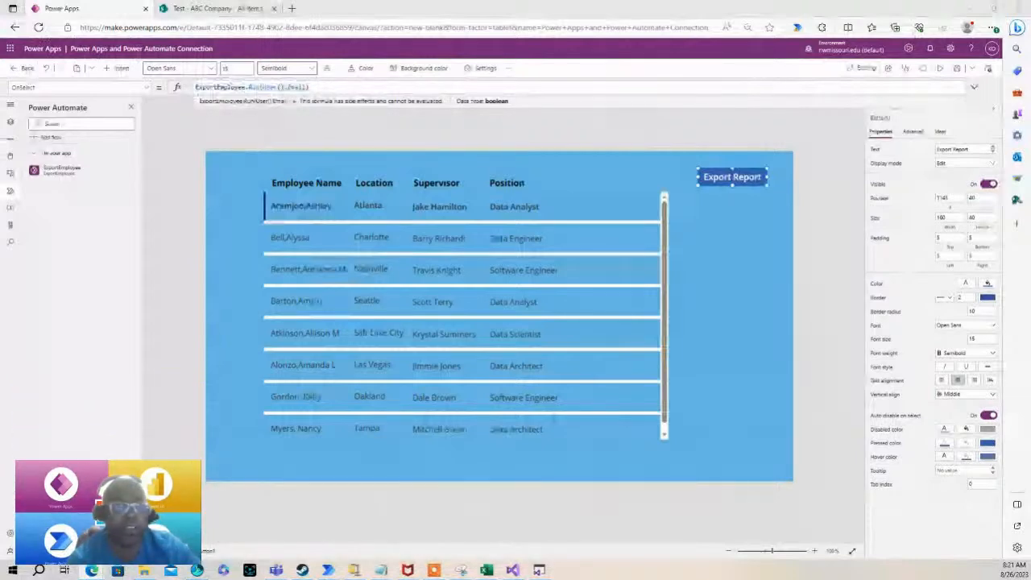
Preview the app and run the flow with the Export Report button
left_click(822, 153)
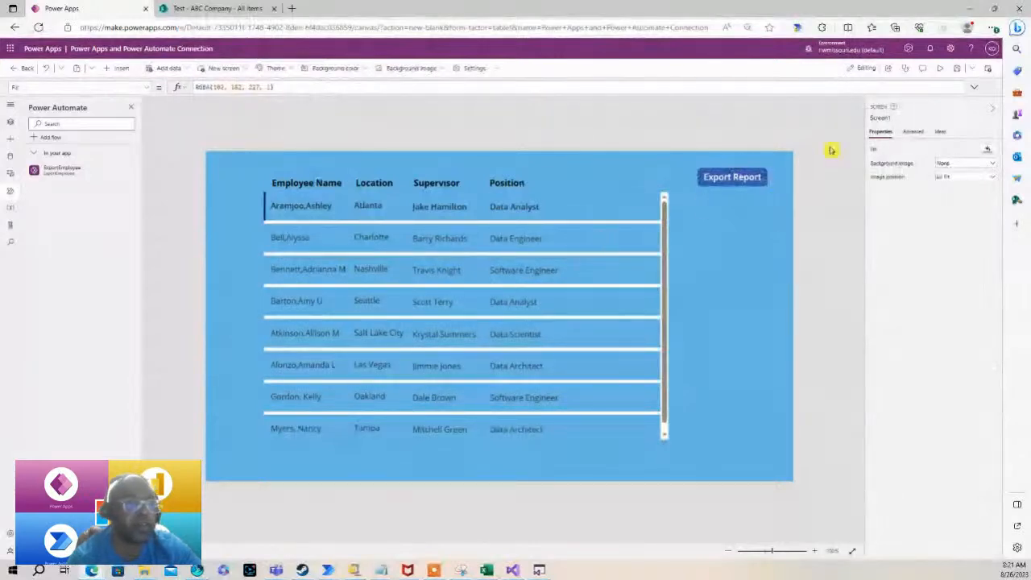
left_click(945, 70)
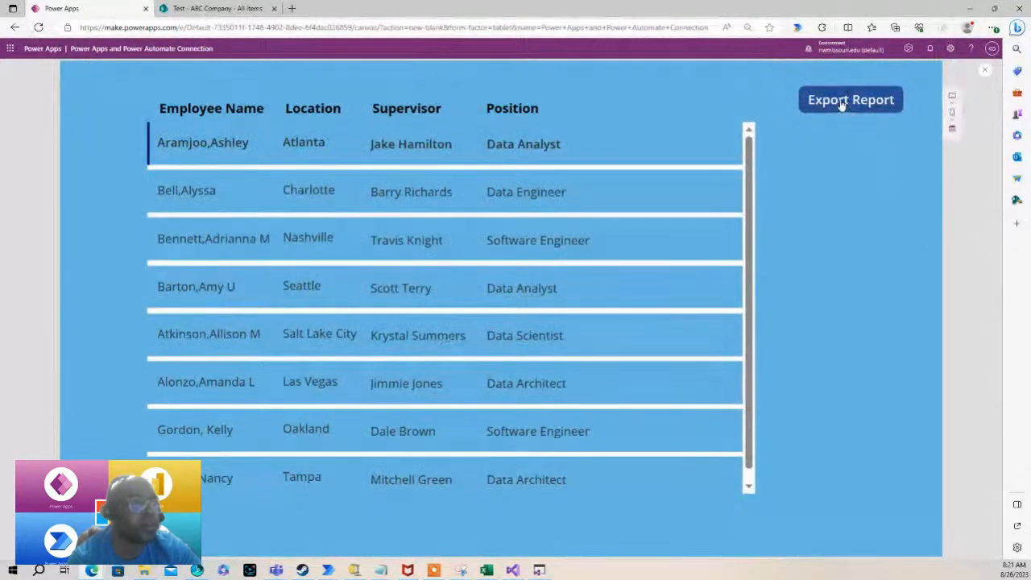
left_click(842, 103)
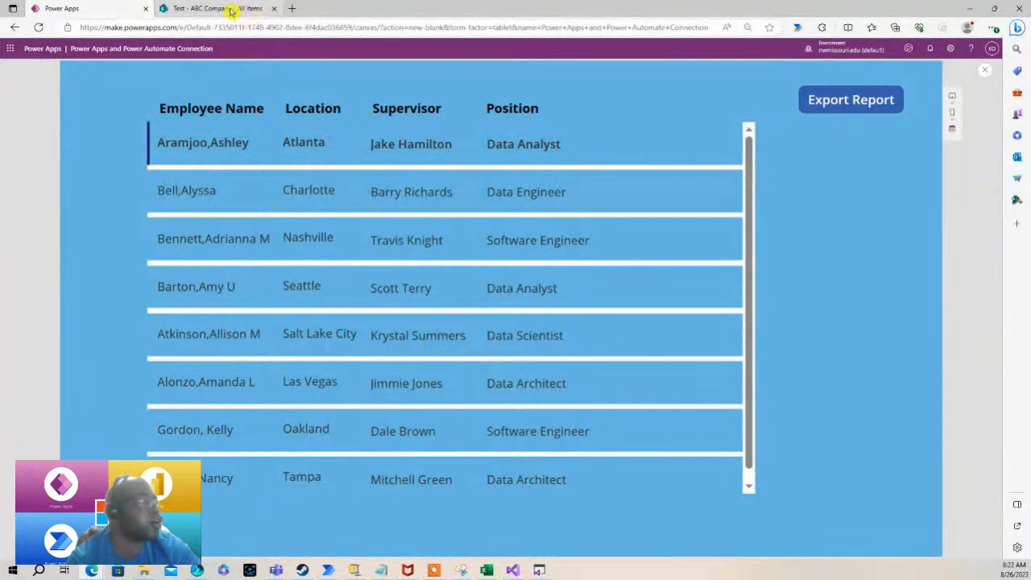
Switch to the SharePoint page and open Outlook from its Microsoft 365 apps
left_click(231, 10)
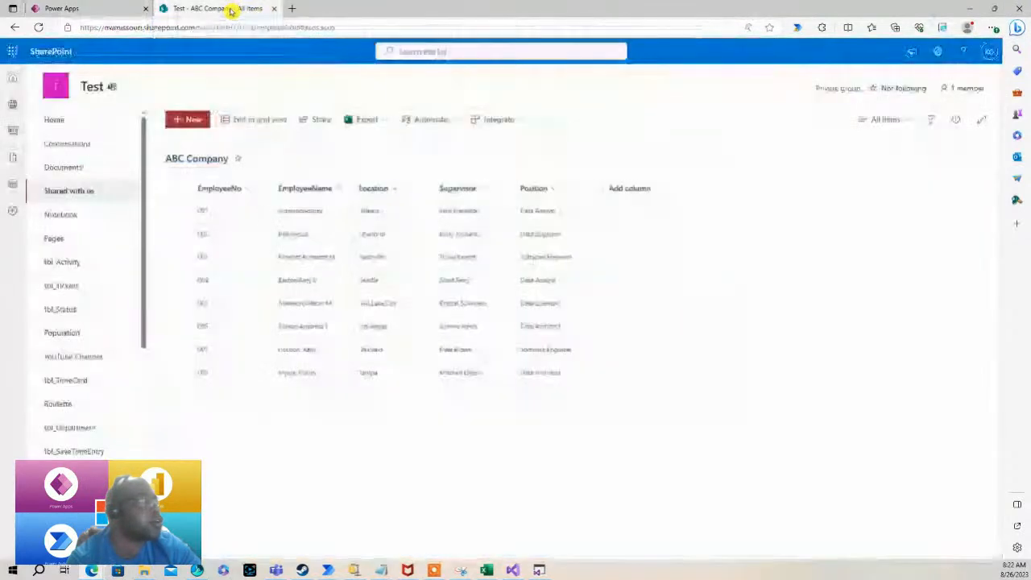
left_click(13, 51)
left_click(44, 113)
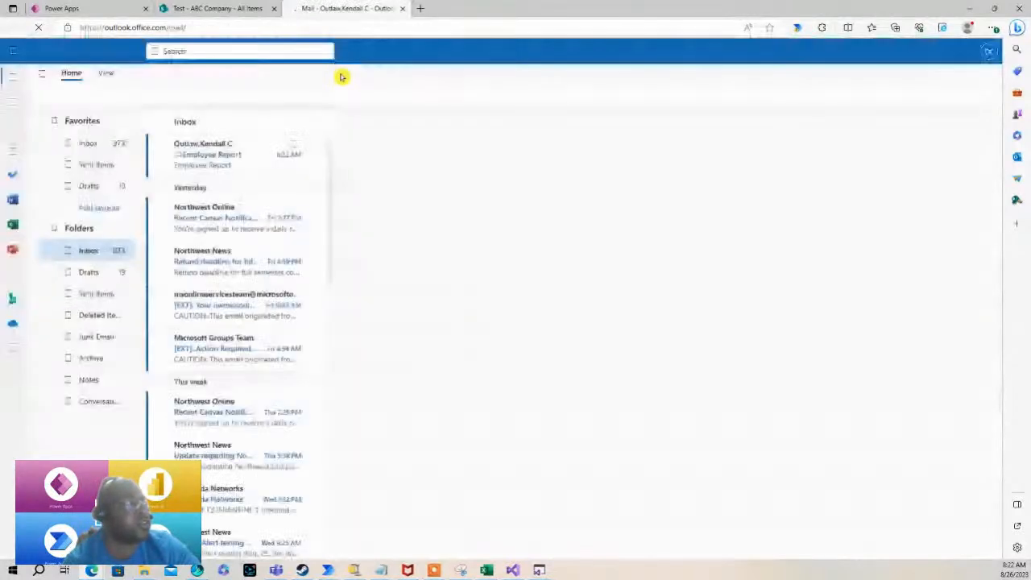
Open the Employee Report email and open its Employee Report.csv attachment for editing in the browser
left_click(233, 157)
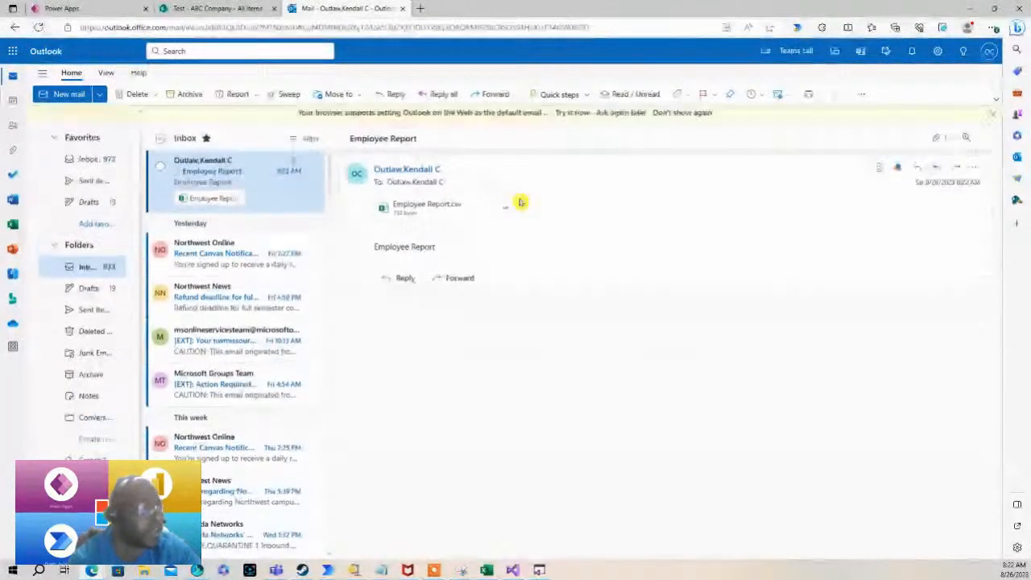
left_click(506, 208)
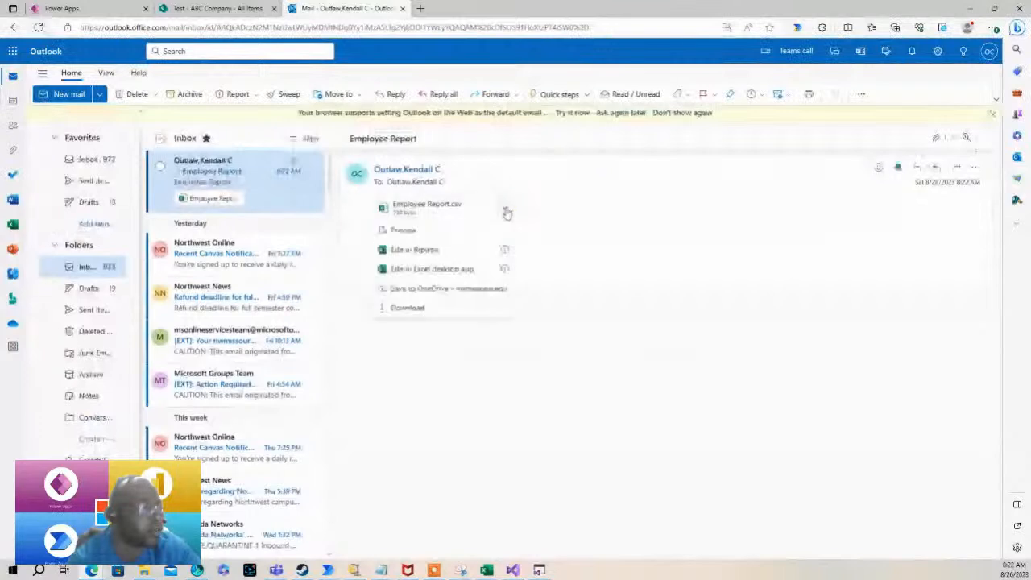
left_click(449, 258)
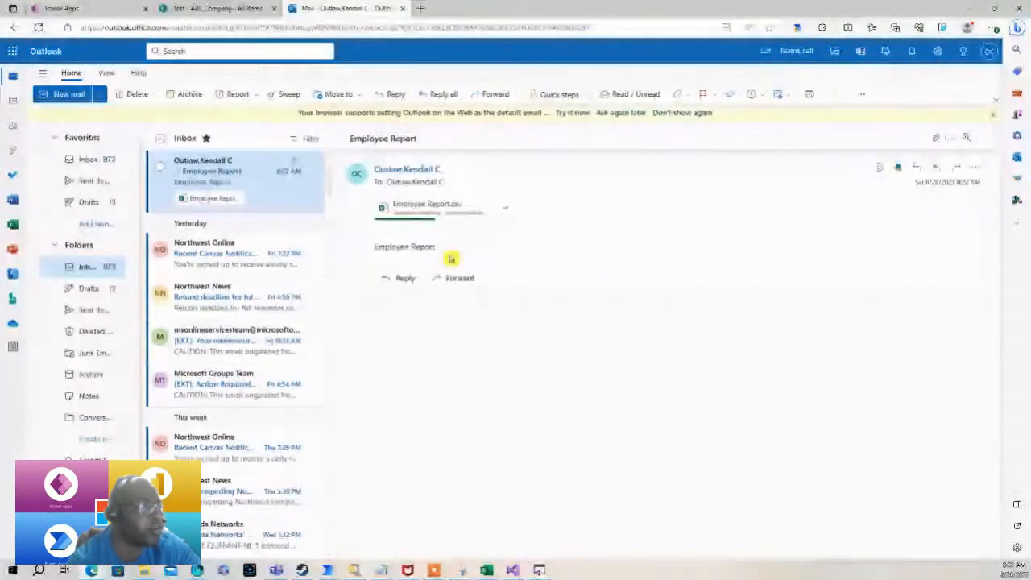